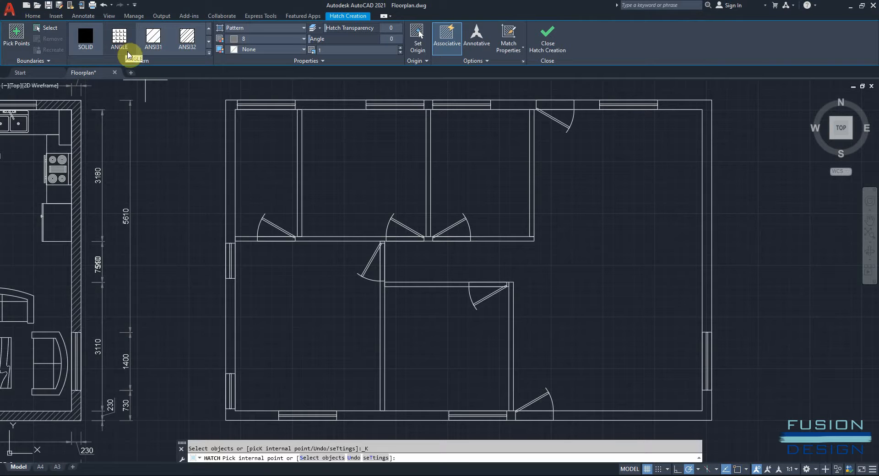
Start an ANSI31 hatch at scale 10 inside the upper segment of the unhatched plan's left exterior wall.
{"action": "left_click", "coordinate": [156, 49]}
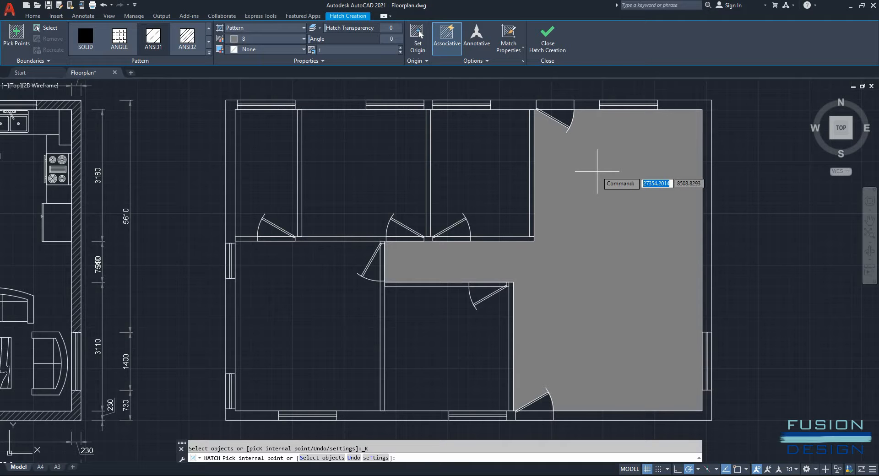
{"action": "mouse_move", "coordinate": [183, 265]}
{"action": "middle_mouse_down"}
{"action": "mouse_move", "coordinate": [314, 253]}
{"action": "mouse_move", "coordinate": [554, 256]}
{"action": "mouse_move", "coordinate": [285, 253]}
{"action": "middle_mouse_up"}
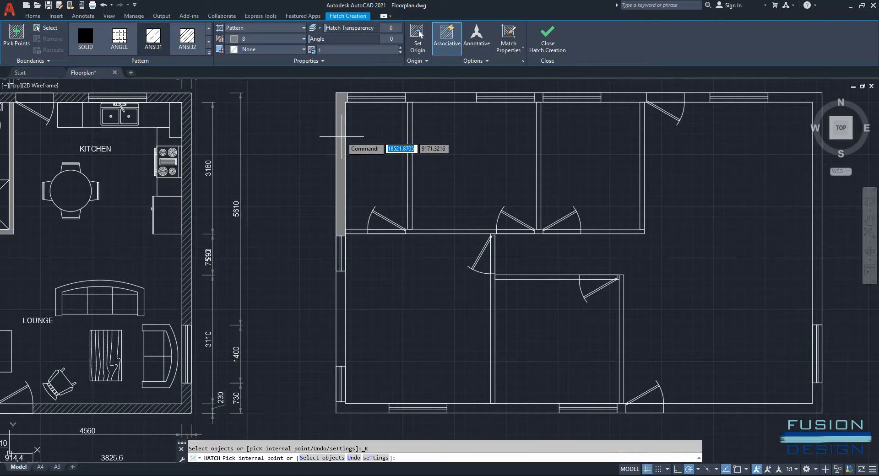
{"action": "left_click", "coordinate": [326, 51]}
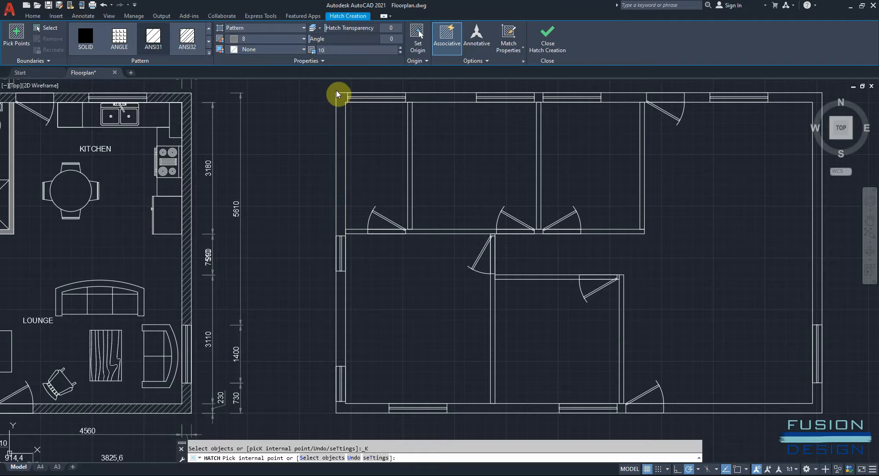
{"action": "left_click", "coordinate": [341, 105]}
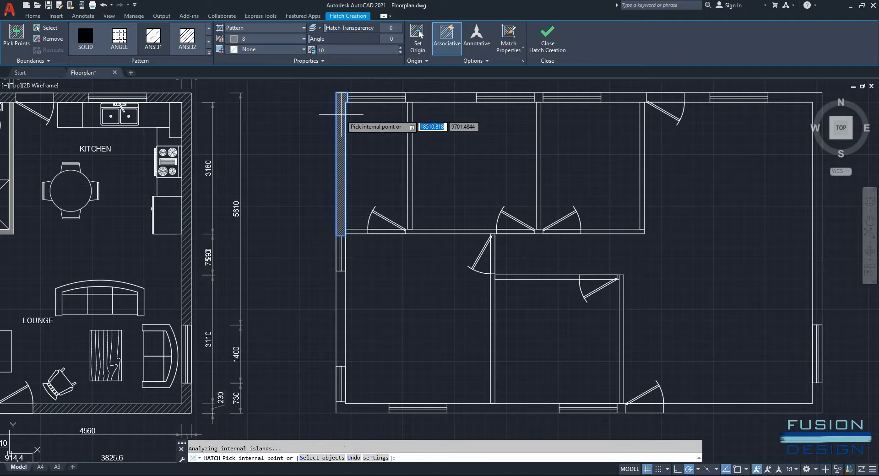
Set the wall hatch's pattern scale to 25.
{"action": "left_click", "coordinate": [327, 51]}
{"action": "type", "text": "2"}
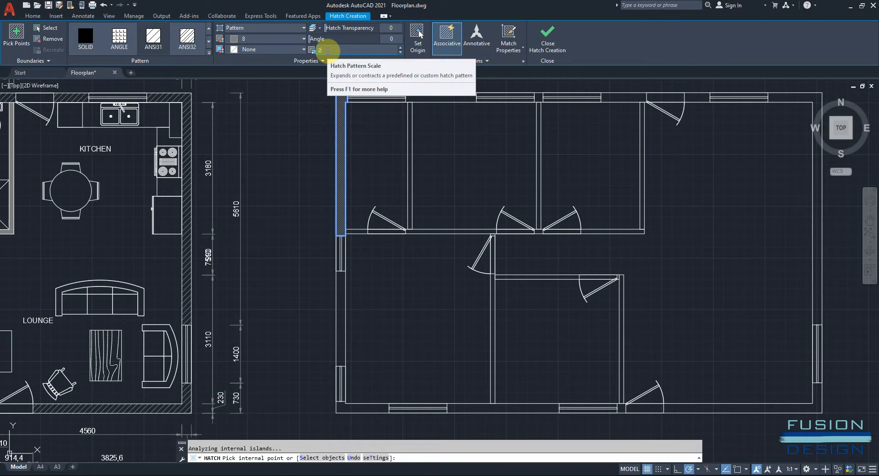
{"action": "type", "text": "5"}
{"action": "key", "text": "Return"}
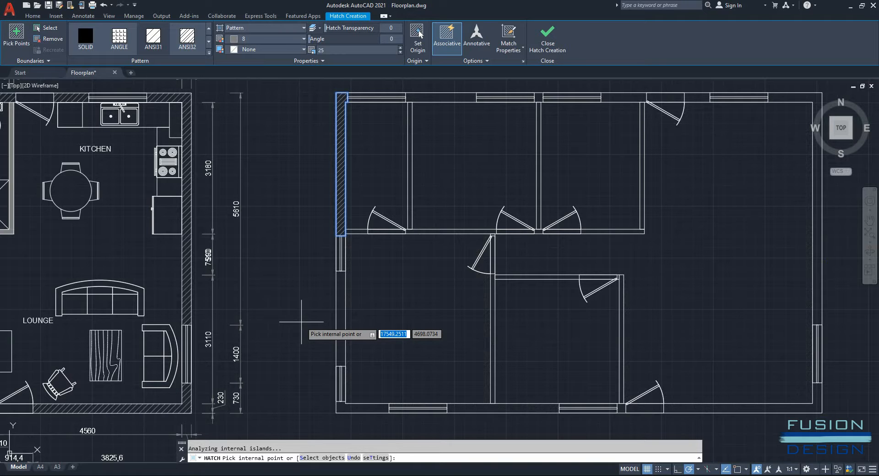
Add the left wall's middle segment and the plan's lower-left corner segment to the same hatch, and finish it.
{"action": "left_click", "coordinate": [337, 303]}
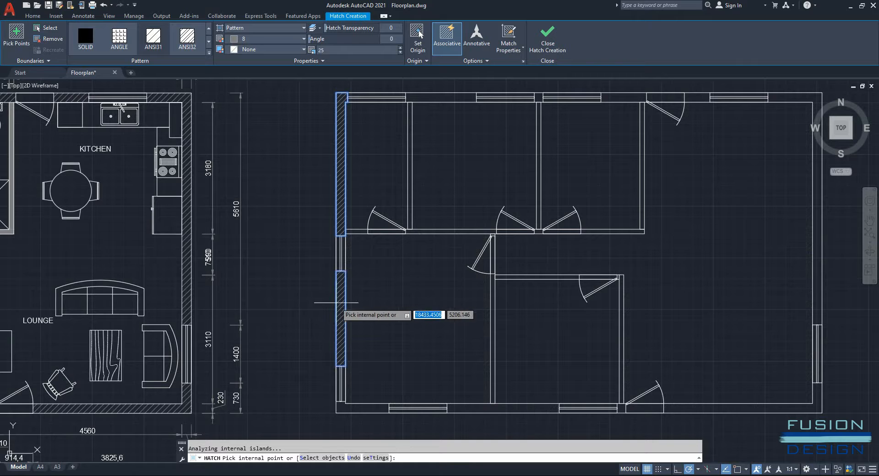
{"action": "left_click", "coordinate": [357, 406]}
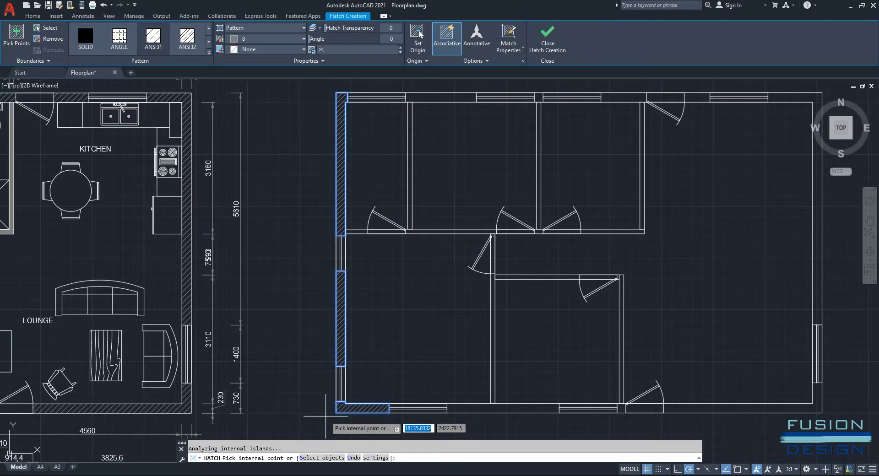
{"action": "key", "text": "Escape"}
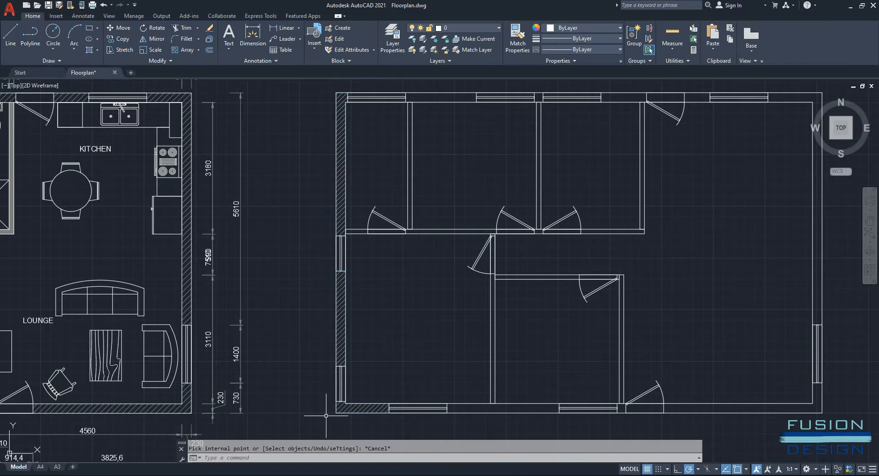
Turn off associativity for the combined hatch on the left exterior wall and delete that hatch.
{"action": "left_click", "coordinate": [341, 118]}
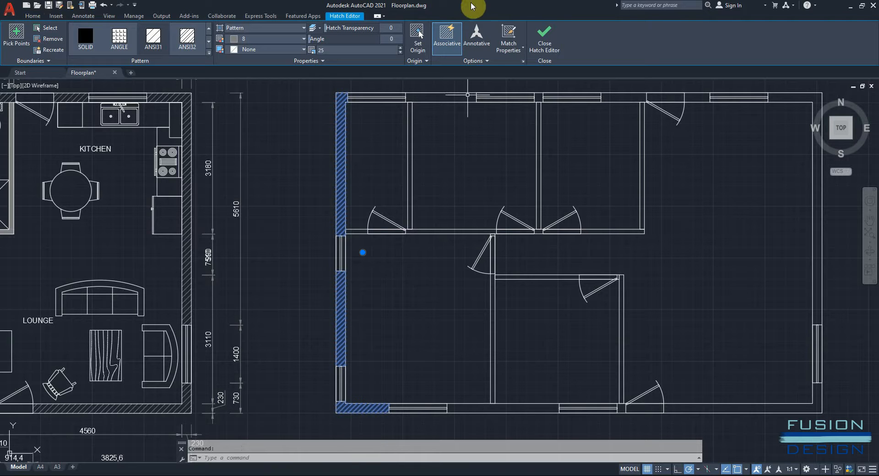
{"action": "left_click", "coordinate": [453, 35]}
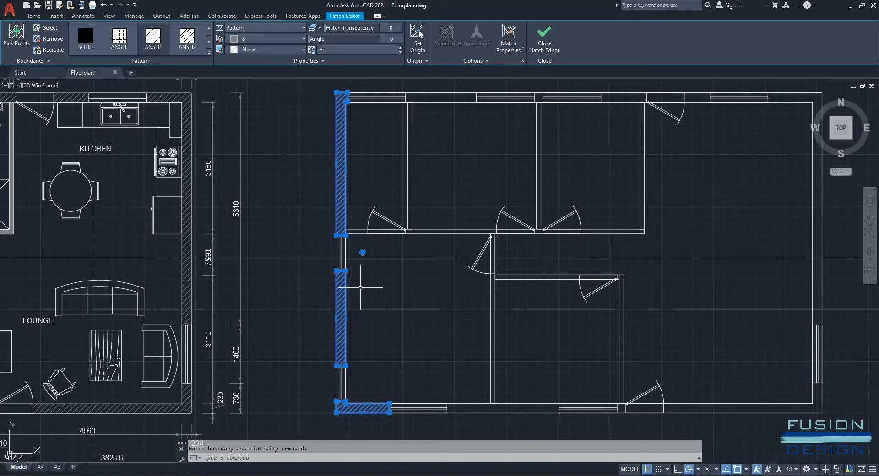
{"action": "key", "text": "Delete"}
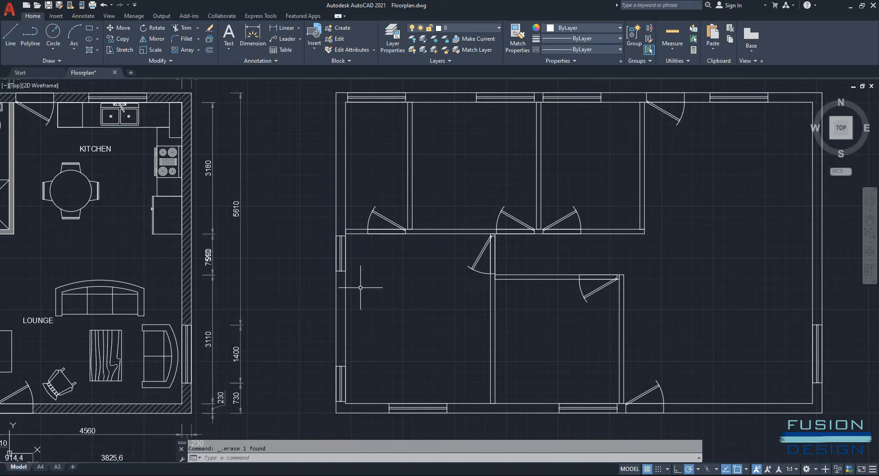
Hatch the upper and middle segments of the left exterior wall as two separate hatches.
{"action": "left_click", "coordinate": [90, 51]}
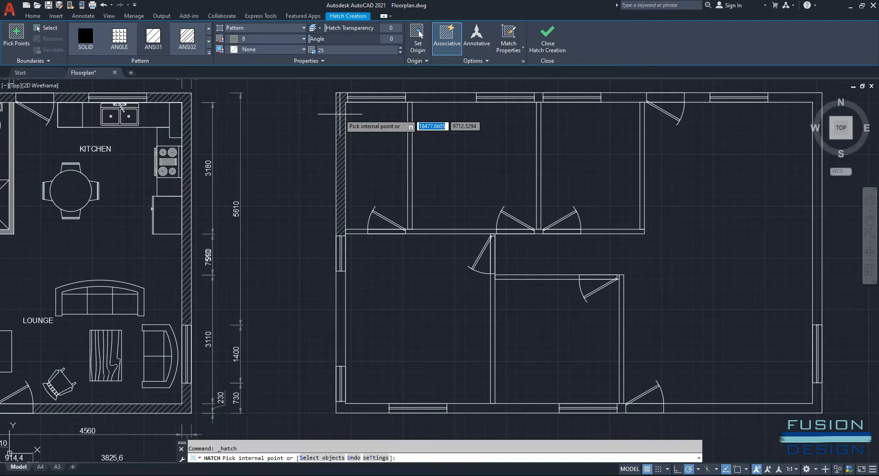
{"action": "left_click", "coordinate": [339, 114]}
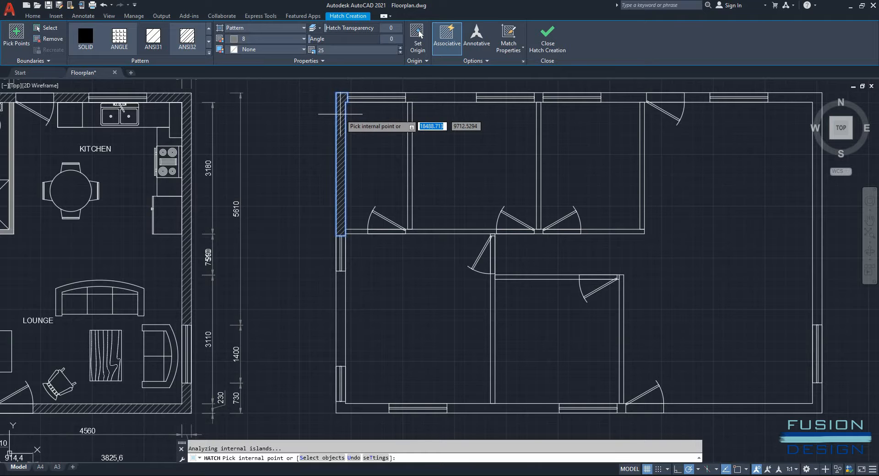
{"action": "key", "text": "Return"}
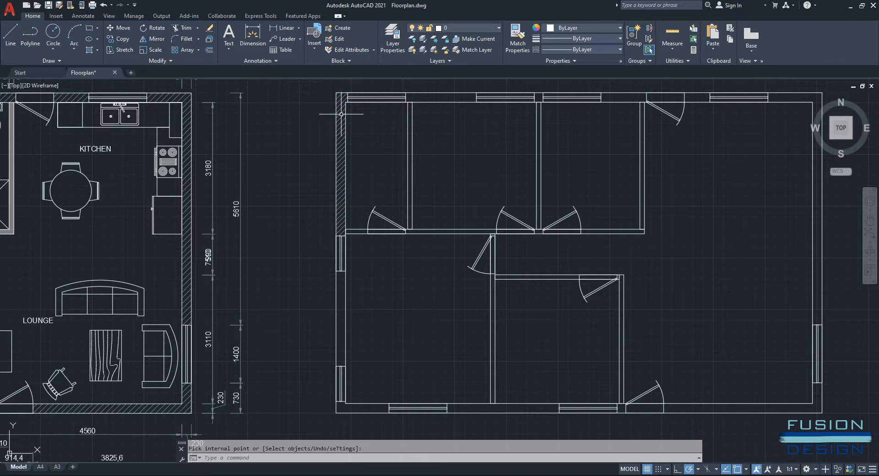
{"action": "key", "text": "Return"}
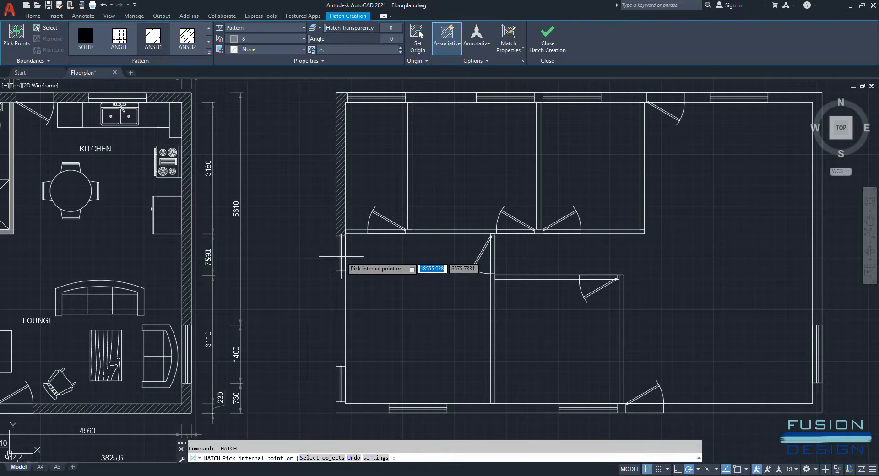
{"action": "left_click", "coordinate": [341, 283]}
{"action": "key", "text": "Return"}
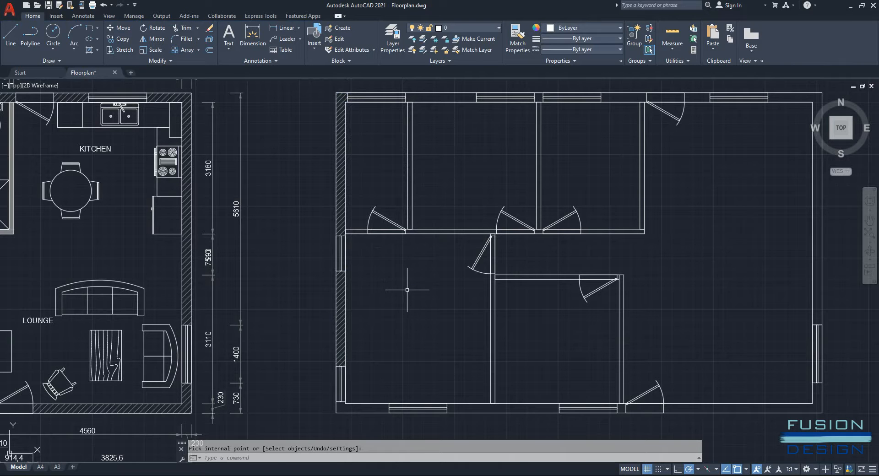
Hatch the lower-left corner segment and the bottom wall segment between the two windows as separate hatches.
{"action": "key", "text": "Return"}
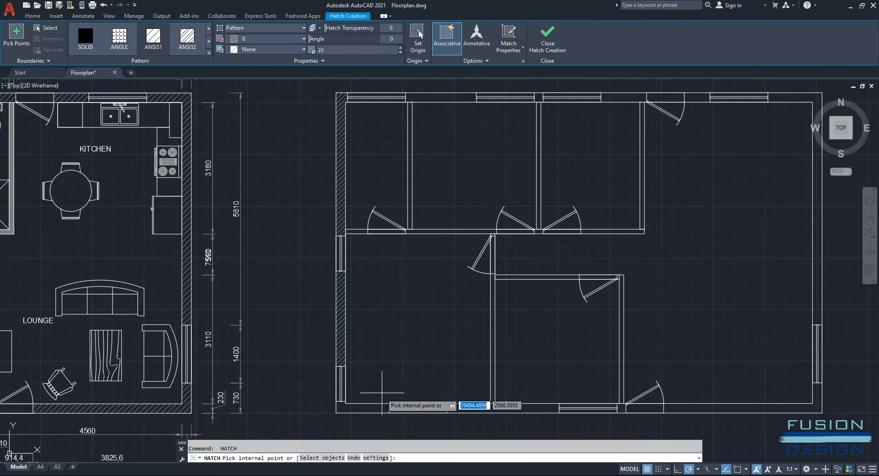
{"action": "left_click", "coordinate": [373, 406]}
{"action": "key", "text": "Return"}
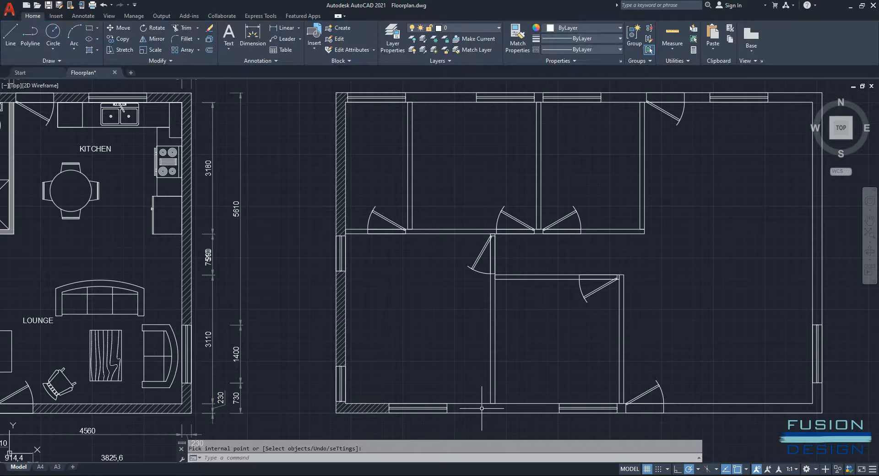
{"action": "key", "text": "Return"}
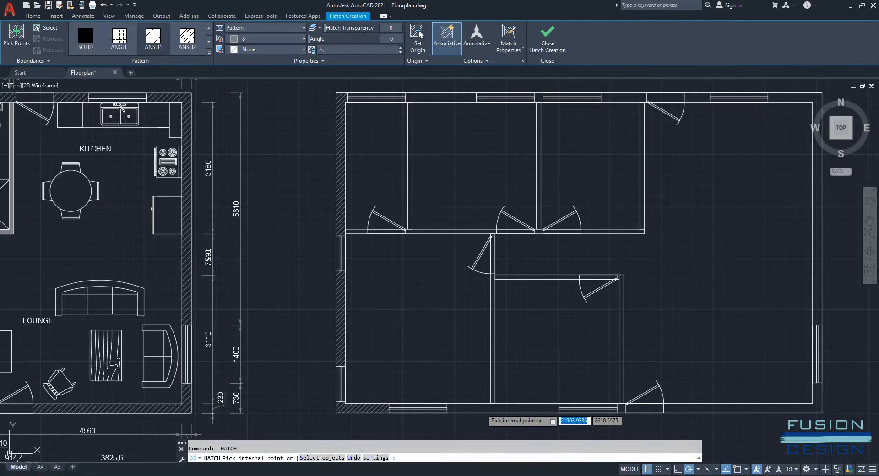
{"action": "left_click", "coordinate": [541, 408]}
{"action": "key", "text": "Return"}
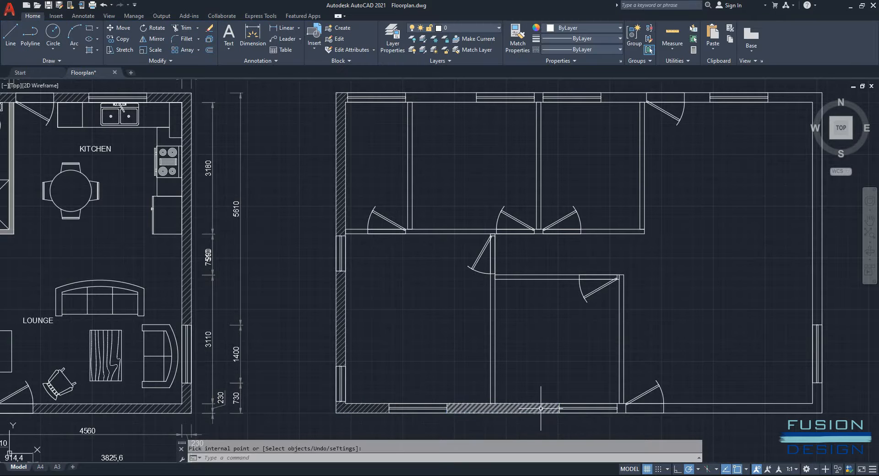
Hatch the short bottom wall piece between window and door, and the lower-right corner segment.
{"action": "key", "text": "Return"}
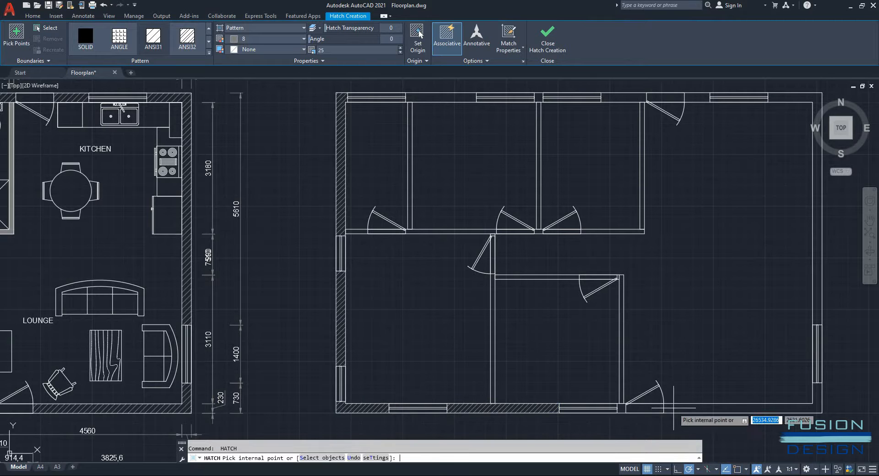
{"action": "left_click", "coordinate": [622, 409]}
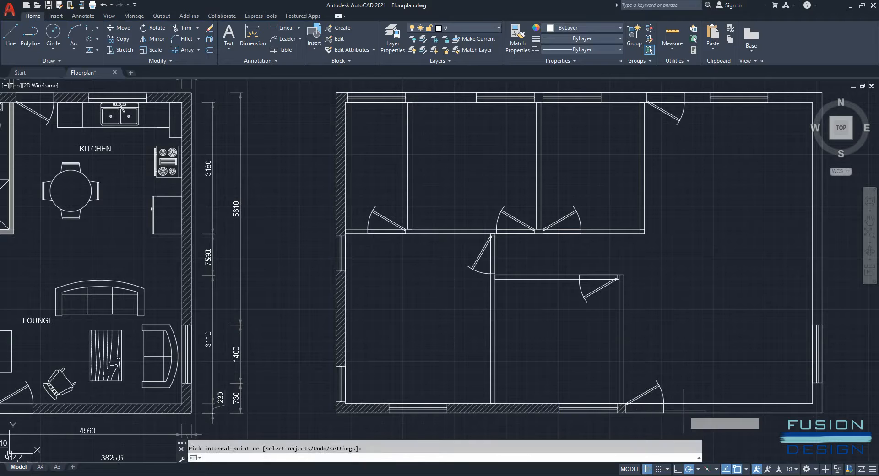
{"action": "key", "text": "Escape"}
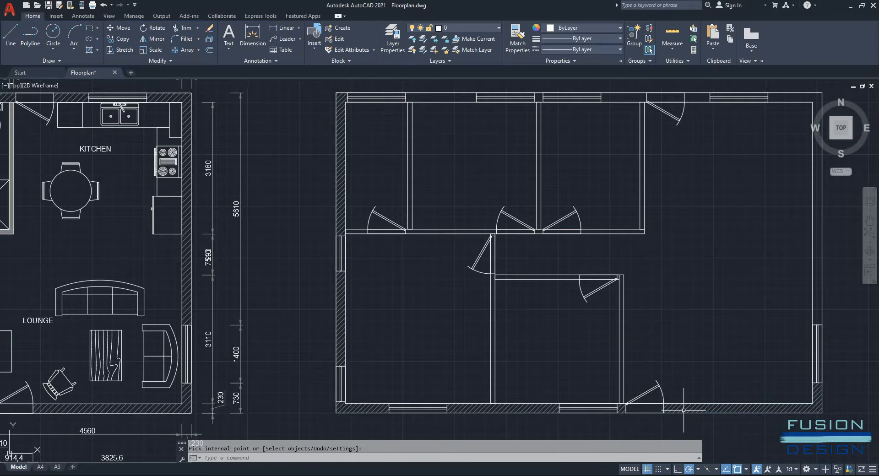
Hatch the upper-right corner segment and the top wall piece between the door and the rightmost window separately.
{"action": "middle_click_drag", "start_coordinate": [746, 353], "coordinate": [627, 369]}
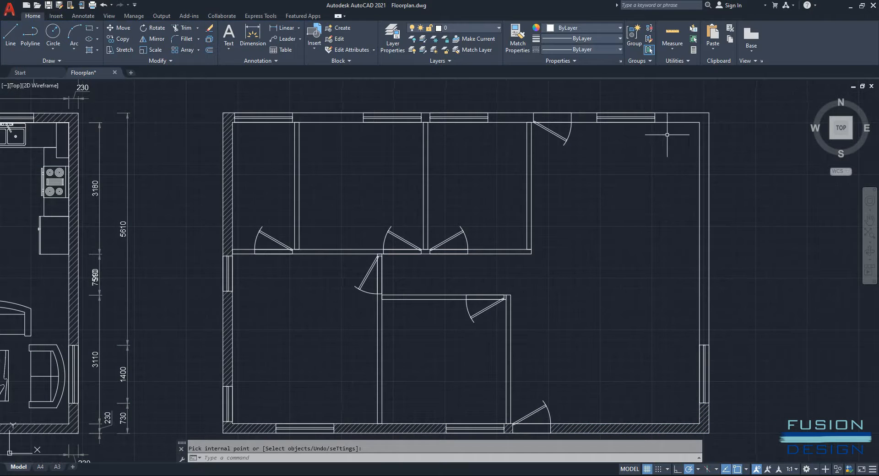
{"action": "key", "text": "Return"}
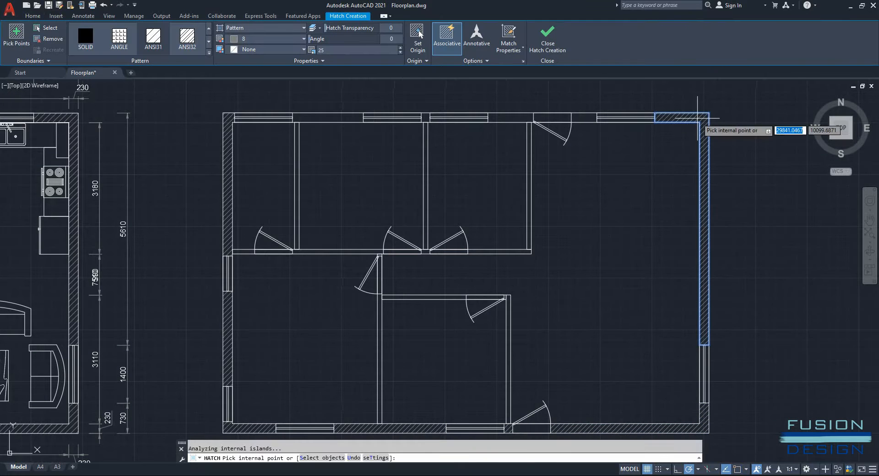
{"action": "key", "text": "Return"}
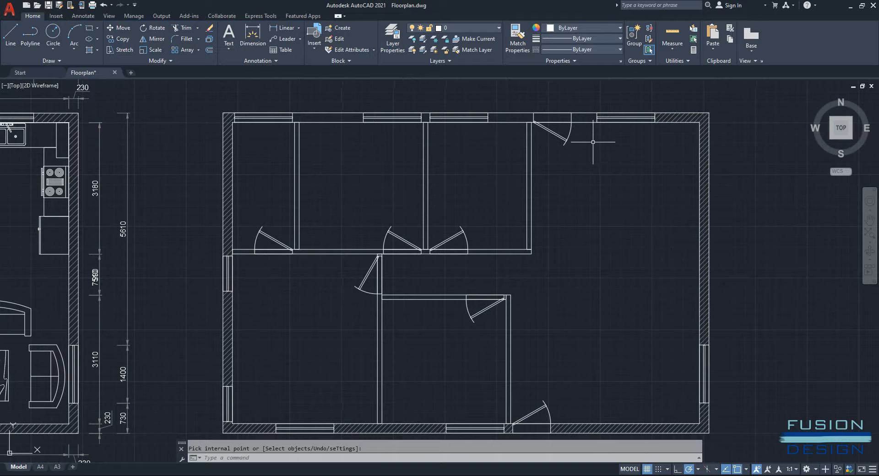
{"action": "key", "text": "Return"}
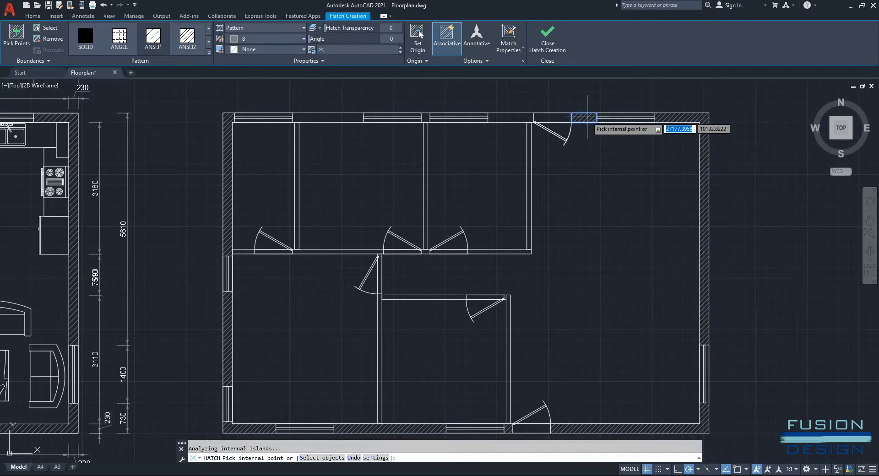
{"action": "key", "text": "Return"}
Hatch the top wall segment left of the door and the narrow piece between the two middle windows separately.
{"action": "key", "text": "Return"}
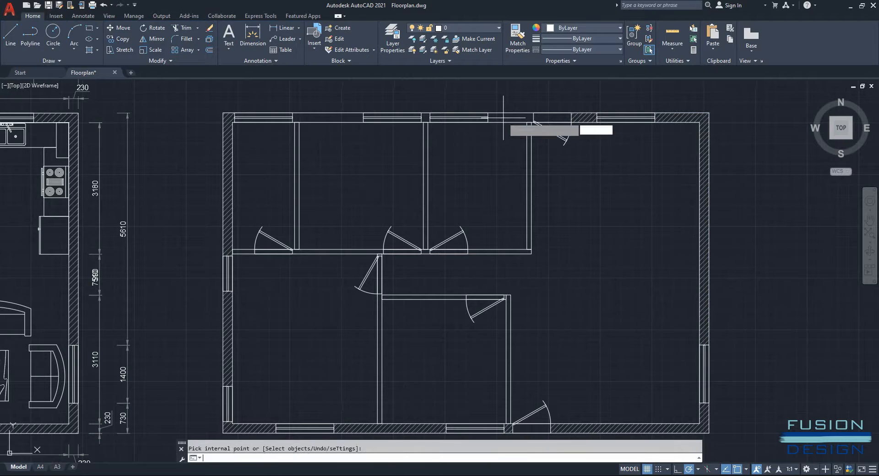
{"action": "left_click", "coordinate": [503, 118]}
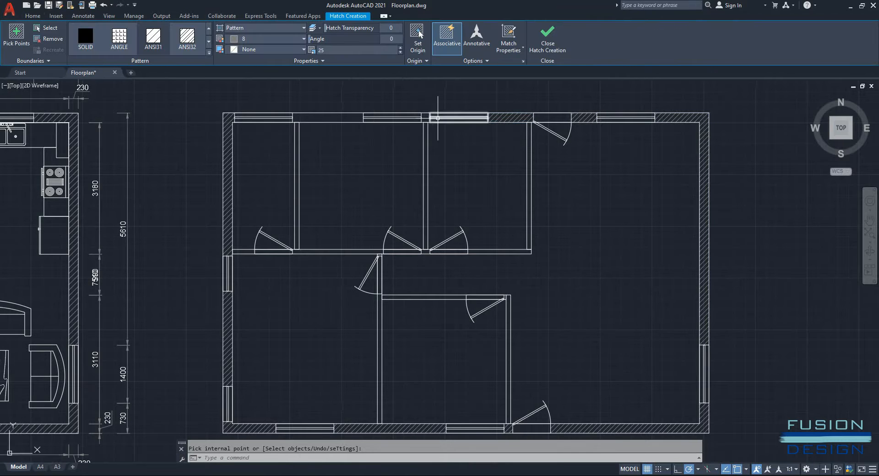
{"action": "key", "text": "Return"}
{"action": "scroll", "coordinate": [424, 118], "scroll_direction": "up", "scroll_amount": 2}
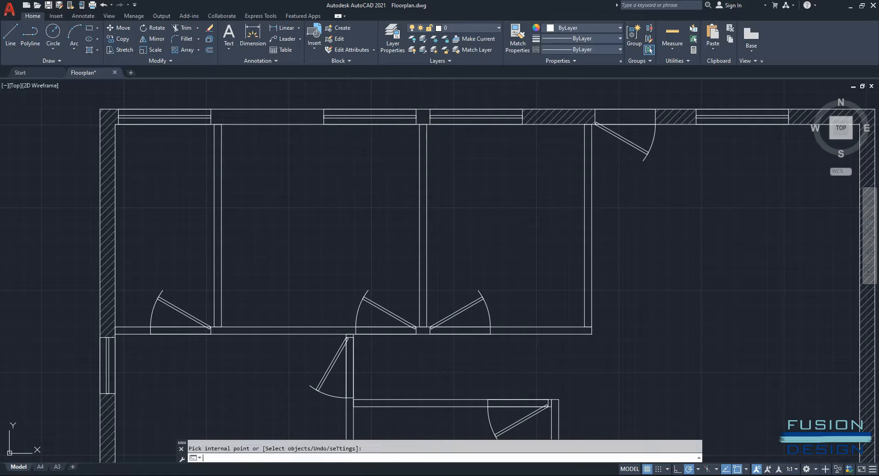
{"action": "left_click", "coordinate": [423, 118]}
{"action": "key", "text": "Return"}
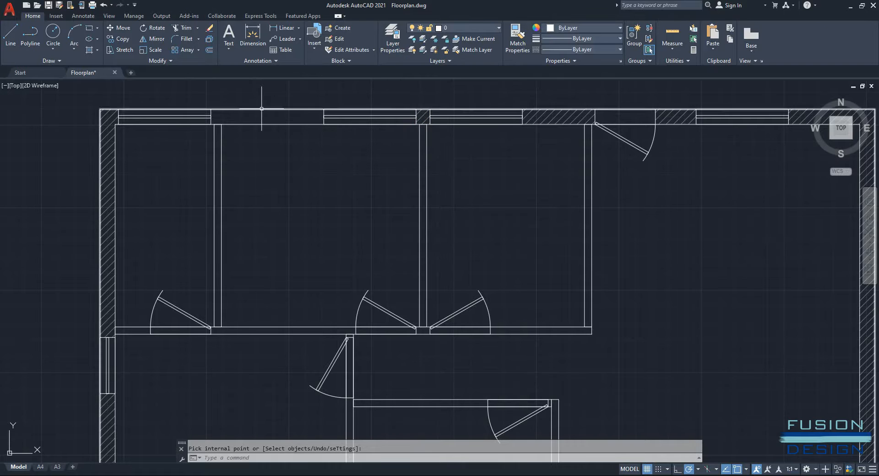
Hatch the remaining top wall segment between the leftmost window and the next window.
{"action": "key", "text": "Return"}
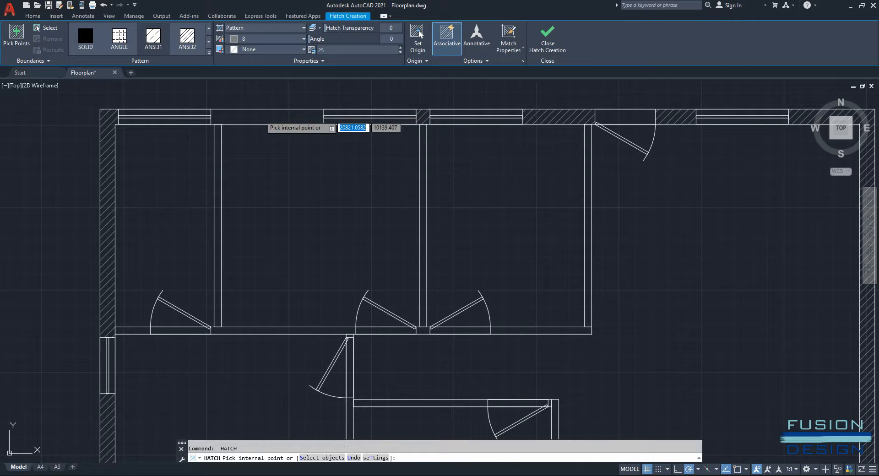
{"action": "left_click", "coordinate": [260, 116]}
{"action": "key", "text": "Return"}
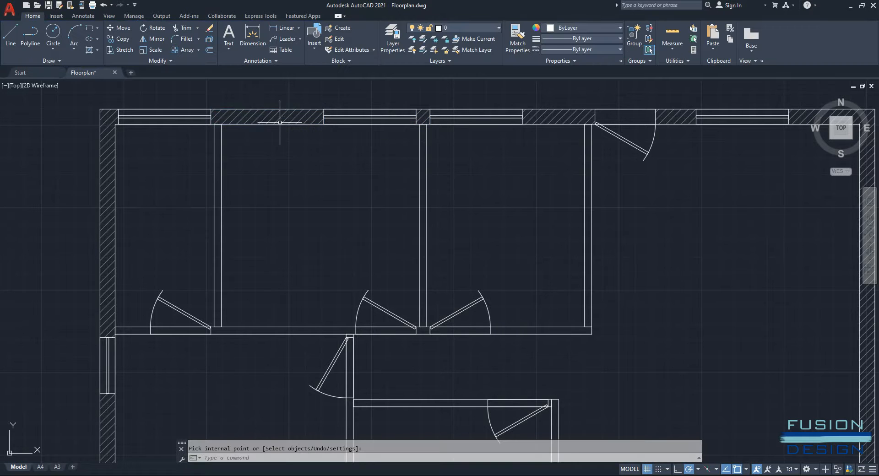
{"action": "scroll", "coordinate": [331, 143], "scroll_direction": "down", "scroll_amount": 2}
{"action": "middle_click_drag", "start_coordinate": [379, 179], "coordinate": [373, 144]}
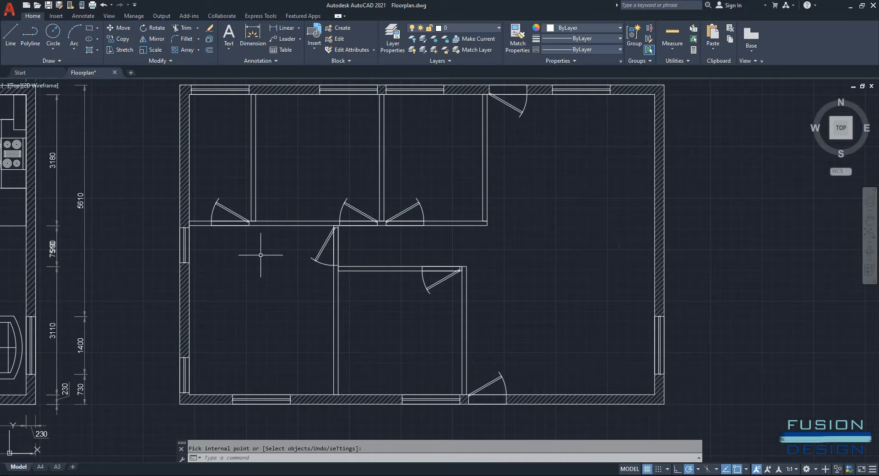
Hatch the partition between the first and second upper rooms with the SOLID pattern in color 8.
{"action": "middle_click_drag", "start_coordinate": [261, 255], "coordinate": [520, 253]}
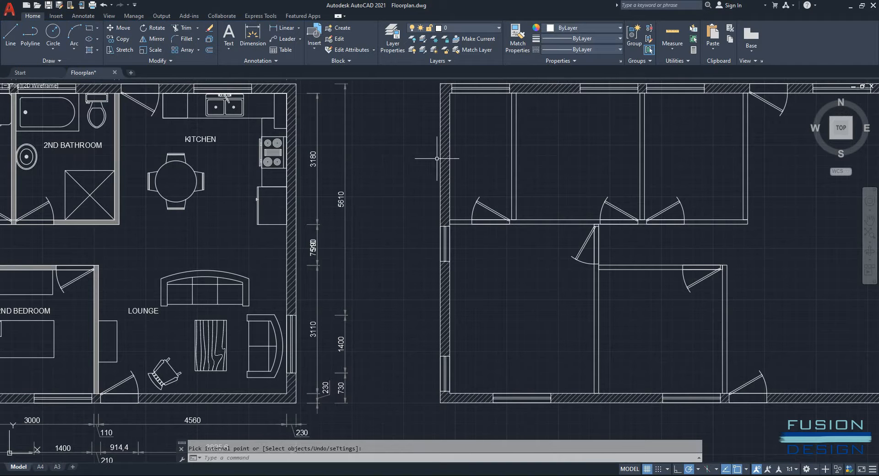
{"action": "left_click", "coordinate": [403, 161]}
{"action": "type", "text": "H"}
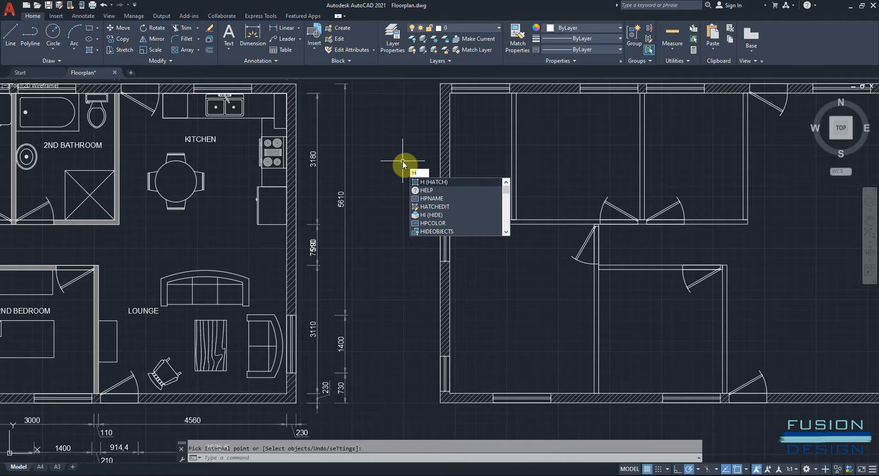
{"action": "key", "text": "Return"}
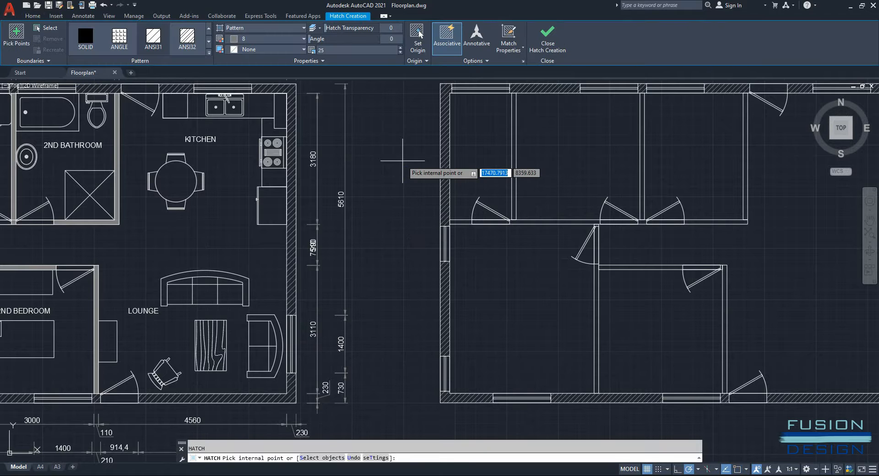
{"action": "left_click", "coordinate": [89, 39]}
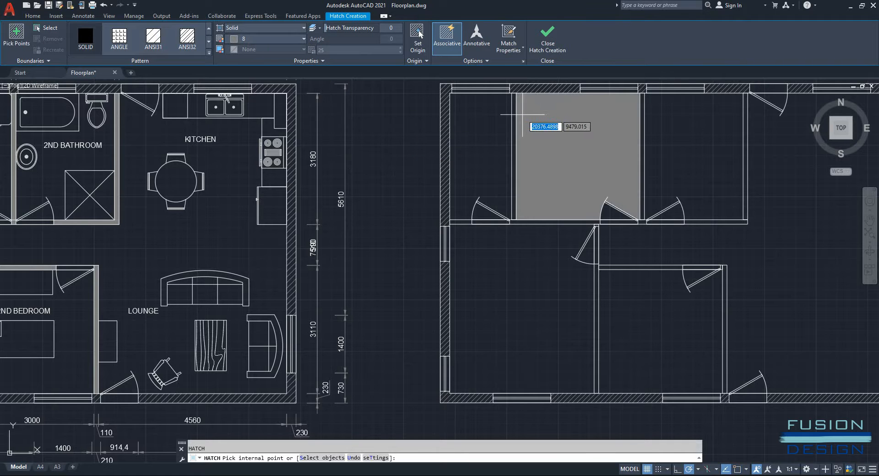
{"action": "left_click", "coordinate": [296, 39]}
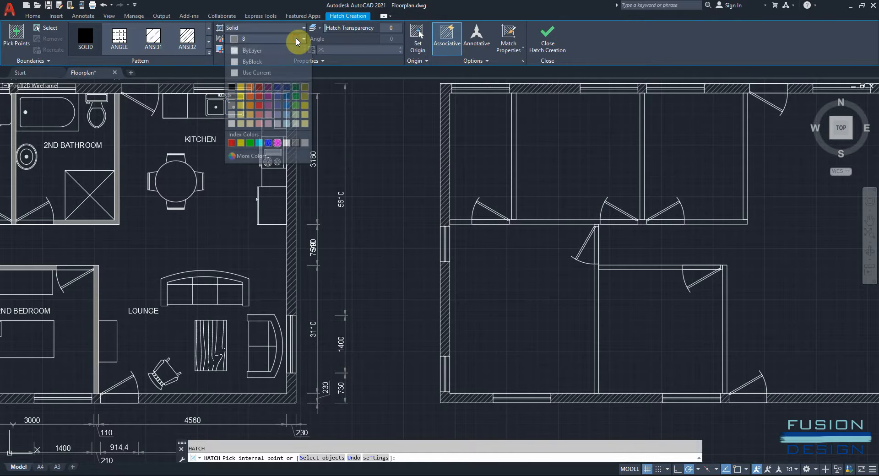
{"action": "left_click", "coordinate": [296, 146]}
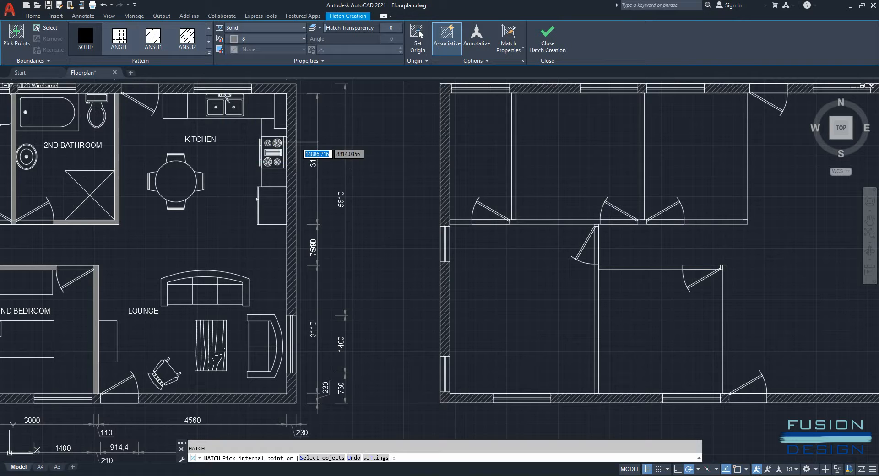
{"action": "left_click", "coordinate": [513, 136]}
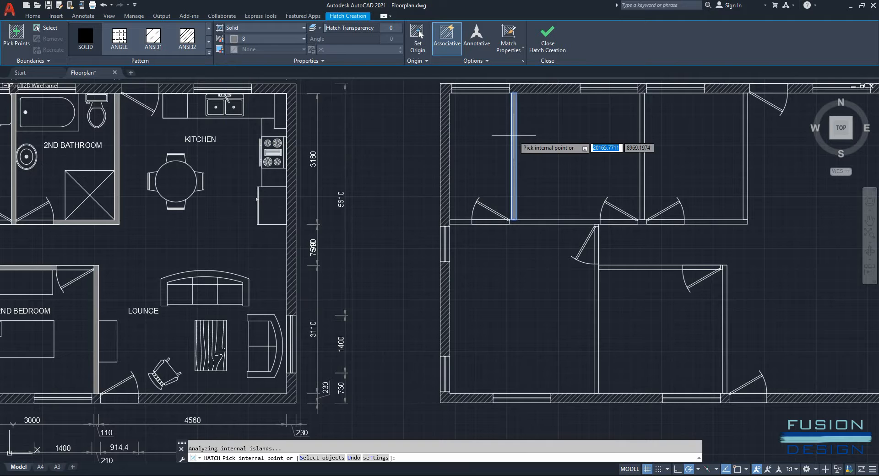
{"action": "key", "text": "Return"}
Solid-hatch the partition between the second and third upper rooms, undoing the extra pick on the third partition.
{"action": "middle_click_drag", "start_coordinate": [563, 139], "coordinate": [430, 140]}
{"action": "key", "text": "Return"}
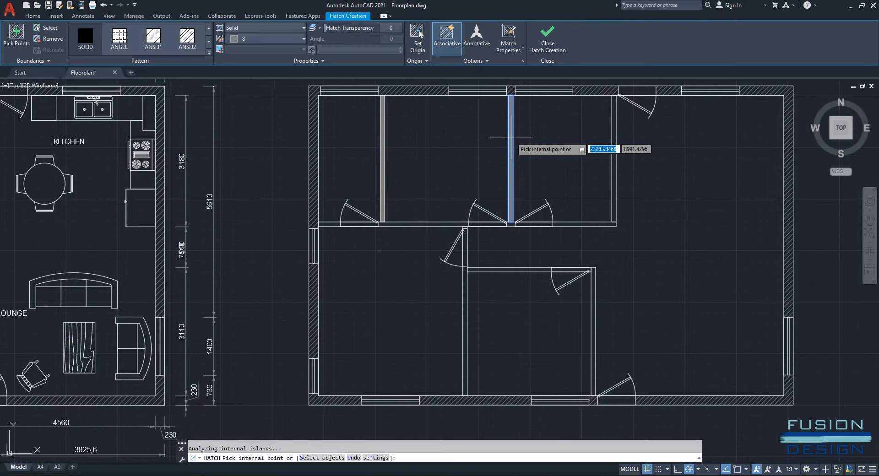
{"action": "left_click", "coordinate": [550, 138]}
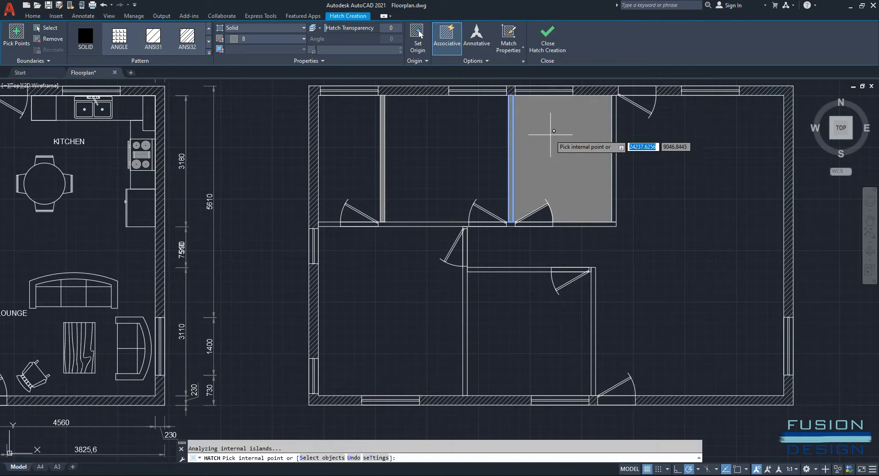
{"action": "left_click", "coordinate": [613, 138]}
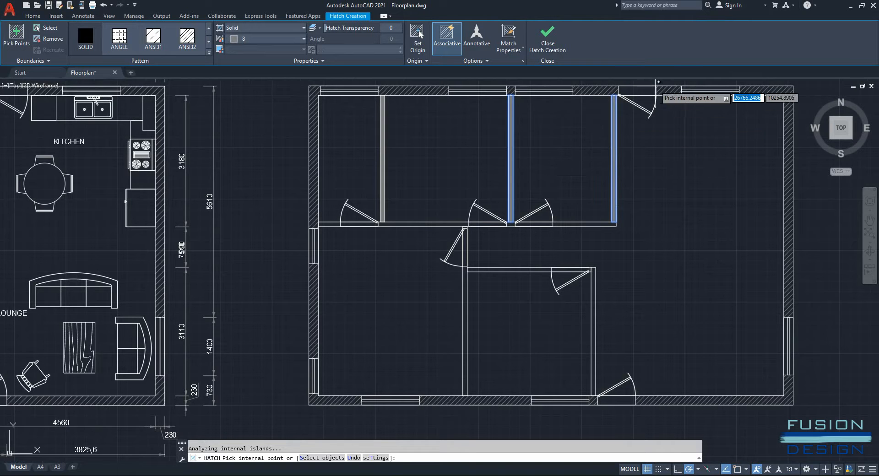
{"action": "key", "text": "ctrl+z"}
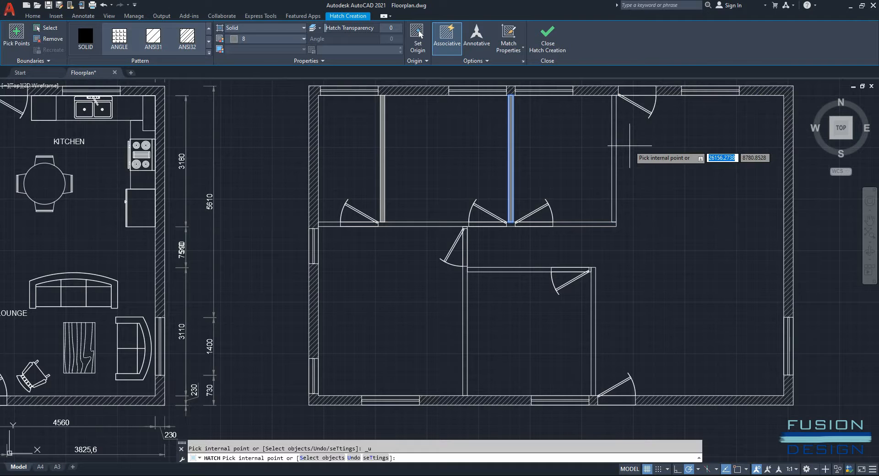
{"action": "key", "text": "Escape"}
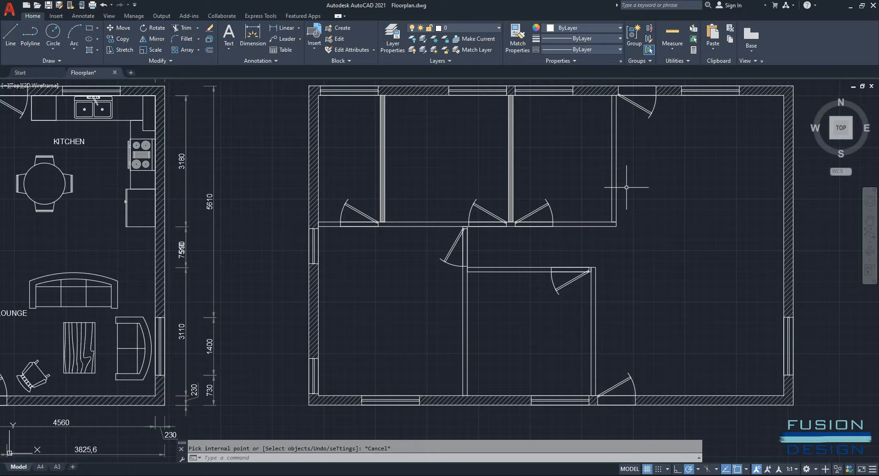
Solid-hatch the third upper room's right partition and the horizontal wall segment right of its door as separate hatches.
{"action": "key", "text": "Return"}
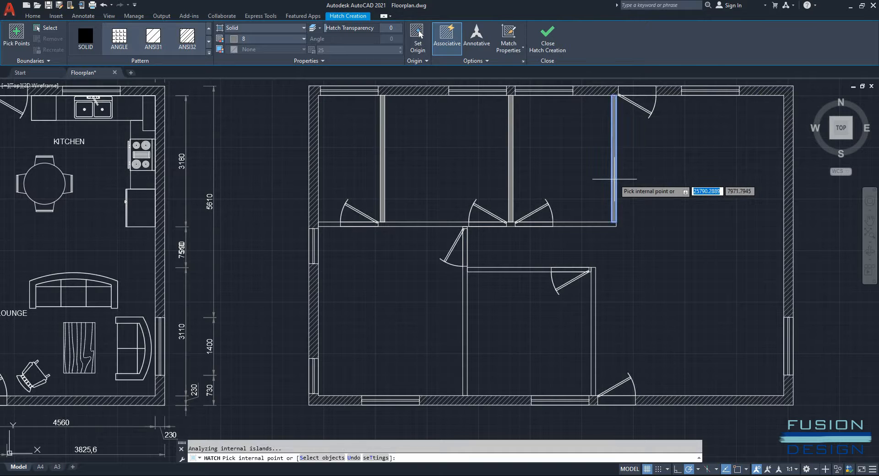
{"action": "left_click", "coordinate": [614, 179]}
{"action": "key", "text": "Return"}
{"action": "key", "text": "Return"}
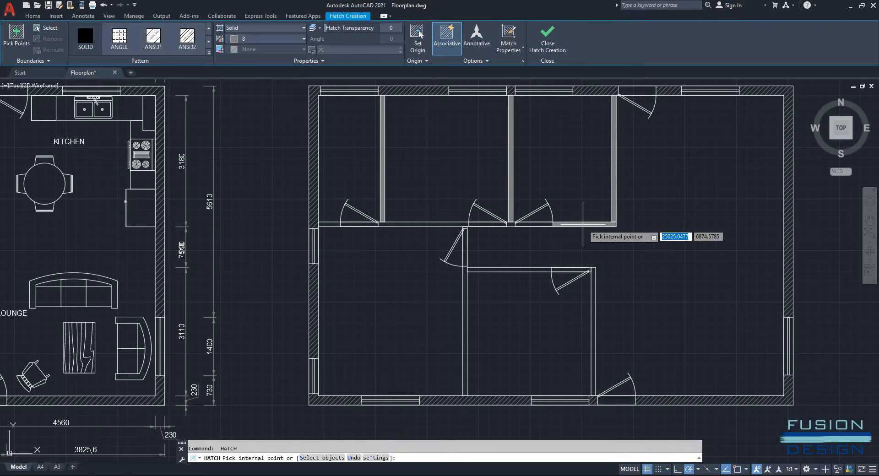
{"action": "left_click", "coordinate": [582, 224]}
{"action": "key", "text": "Return"}
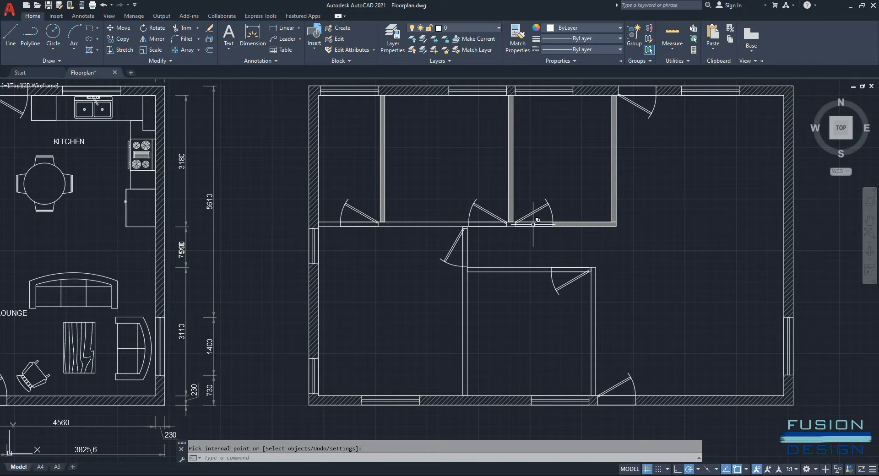
Solid-hatch the short wall piece between the two adjacent doors and the horizontal segment below the second upper room separately.
{"action": "scroll", "coordinate": [507, 231], "scroll_direction": "up", "scroll_amount": 2}
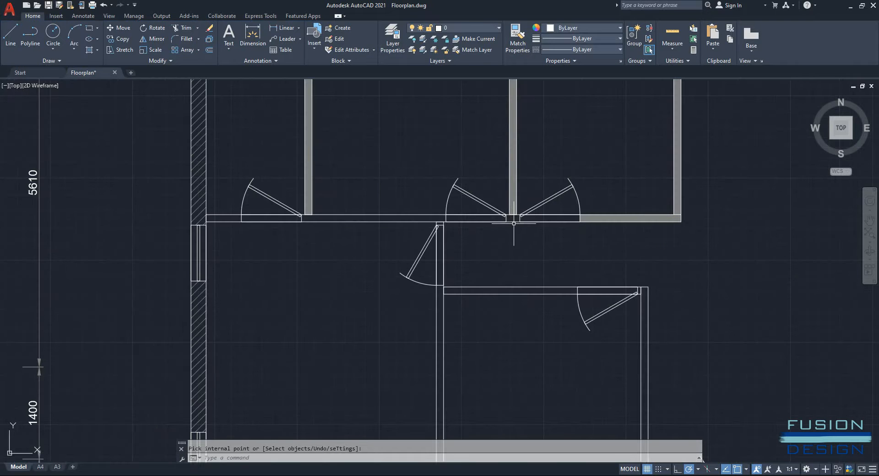
{"action": "key", "text": "Return"}
{"action": "left_click", "coordinate": [512, 219]}
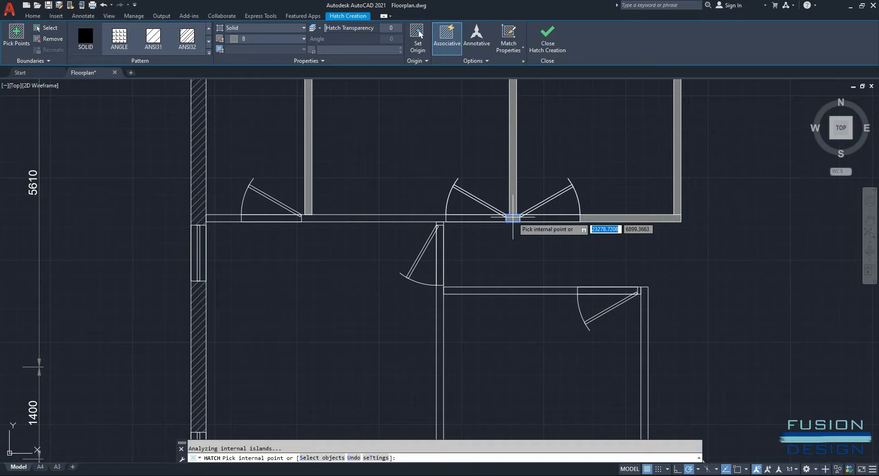
{"action": "key", "text": "Return"}
{"action": "key", "text": "Return"}
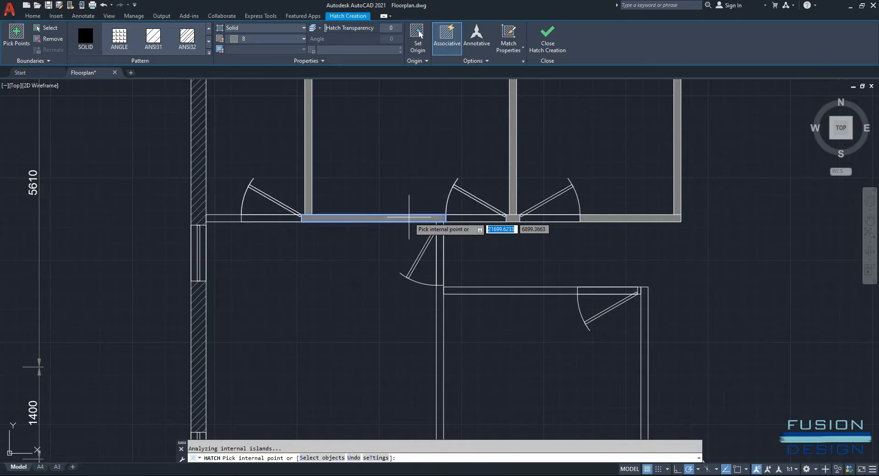
{"action": "left_click", "coordinate": [407, 218]}
{"action": "key", "text": "Return"}
Solid-hatch the short horizontal wall piece at the left exterior wall and the long vertical partition below the main bedroom door.
{"action": "key", "text": "Return"}
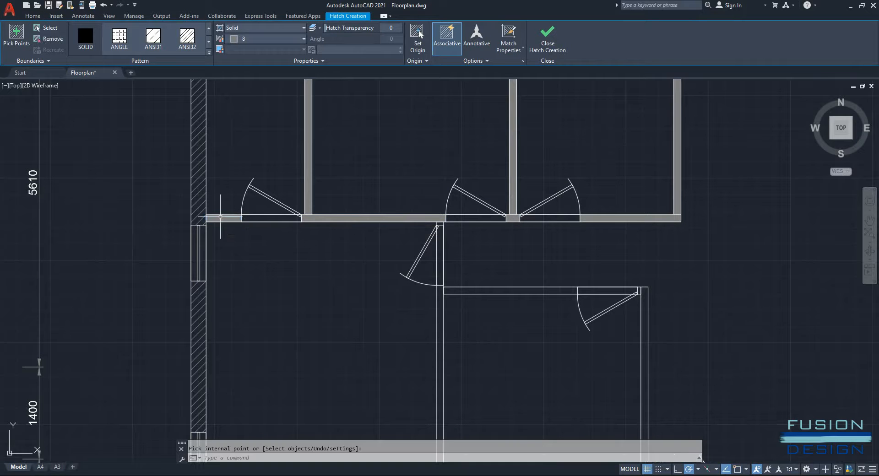
{"action": "key", "text": "Return"}
{"action": "middle_click_drag", "start_coordinate": [340, 316], "coordinate": [298, 207]}
{"action": "key", "text": "Return"}
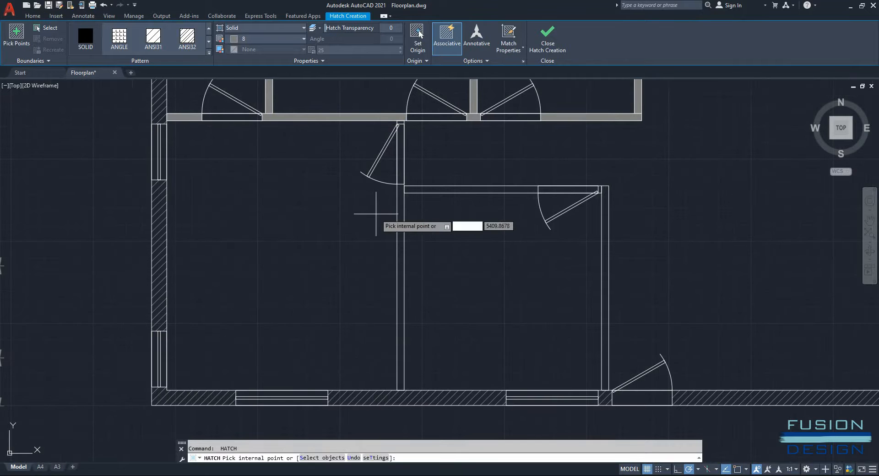
{"action": "key", "text": "Return"}
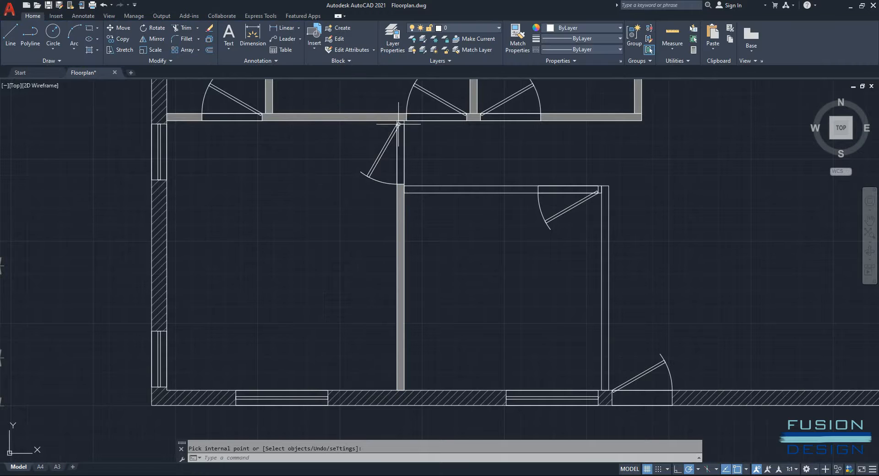
Solid-hatch the tiny wall piece above the main bedroom door and the lower middle room's top wall separately.
{"action": "scroll", "coordinate": [398, 118], "scroll_direction": "up", "scroll_amount": 2}
{"action": "key", "text": "Return"}
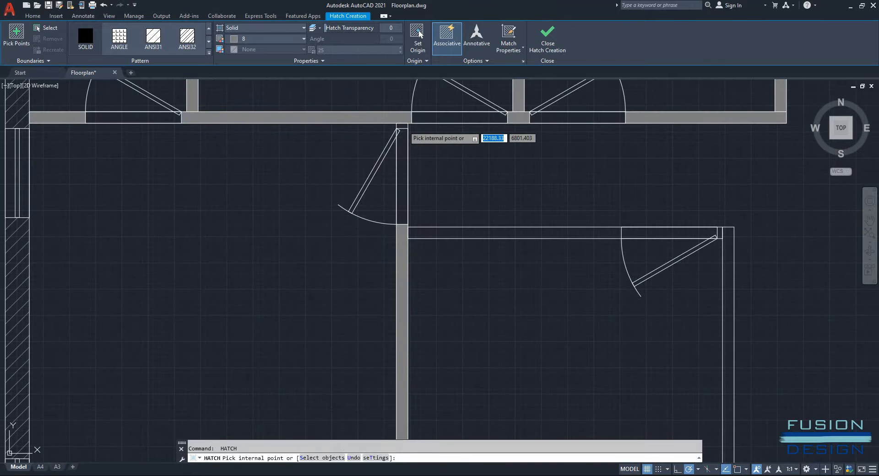
{"action": "left_click", "coordinate": [402, 125]}
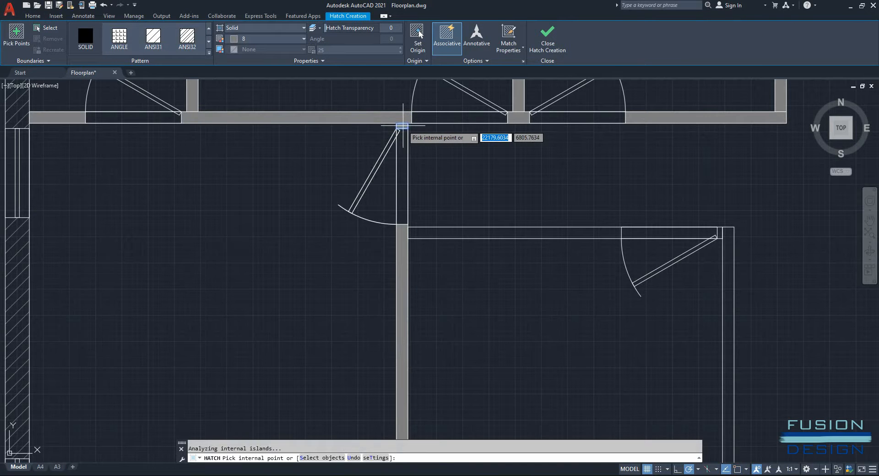
{"action": "key", "text": "Return"}
{"action": "key", "text": "Return"}
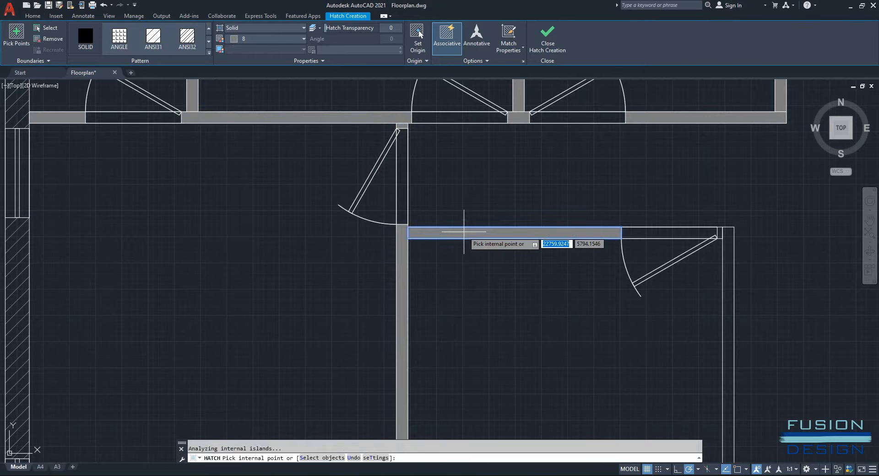
{"action": "left_click", "coordinate": [465, 234]}
{"action": "key", "text": "Return"}
Solid-hatch the lower middle room's right vertical wall and the small piece beside its door separately.
{"action": "middle_click_drag", "start_coordinate": [773, 283], "coordinate": [578, 234]}
{"action": "key", "text": "Return"}
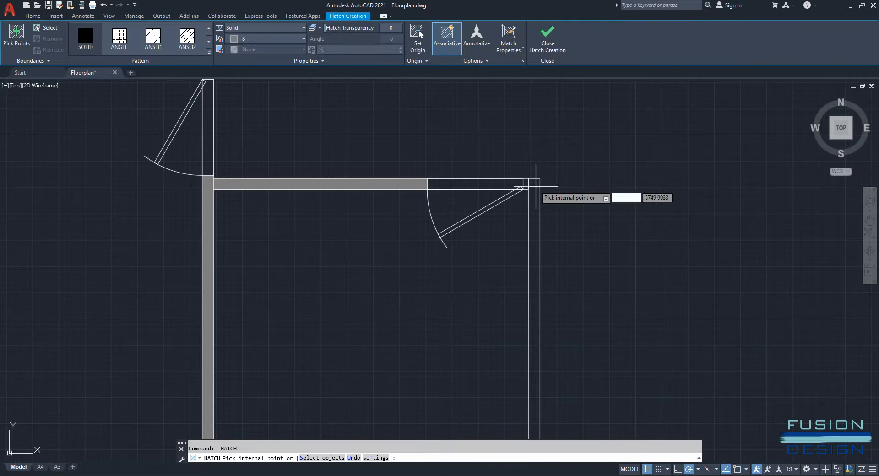
{"action": "left_click", "coordinate": [531, 185]}
{"action": "key", "text": "Return"}
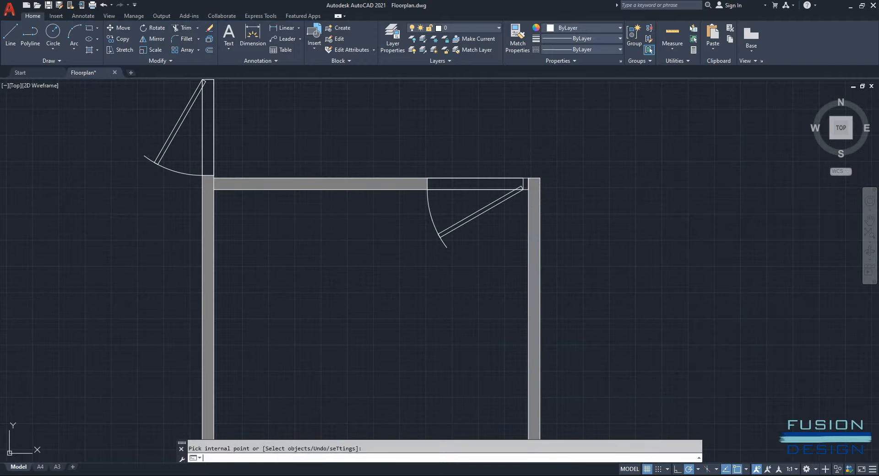
{"action": "key", "text": "Return"}
{"action": "left_click", "coordinate": [526, 183]}
{"action": "key", "text": "Return"}
Open DesignCenter with both floor plans in view.
{"action": "scroll", "coordinate": [495, 250], "scroll_direction": "down", "scroll_amount": 2}
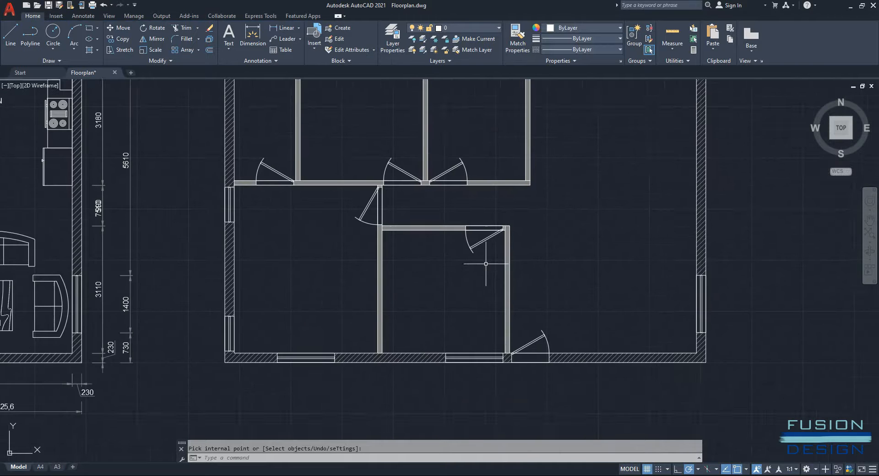
{"action": "middle_click_drag", "start_coordinate": [485, 263], "coordinate": [503, 310]}
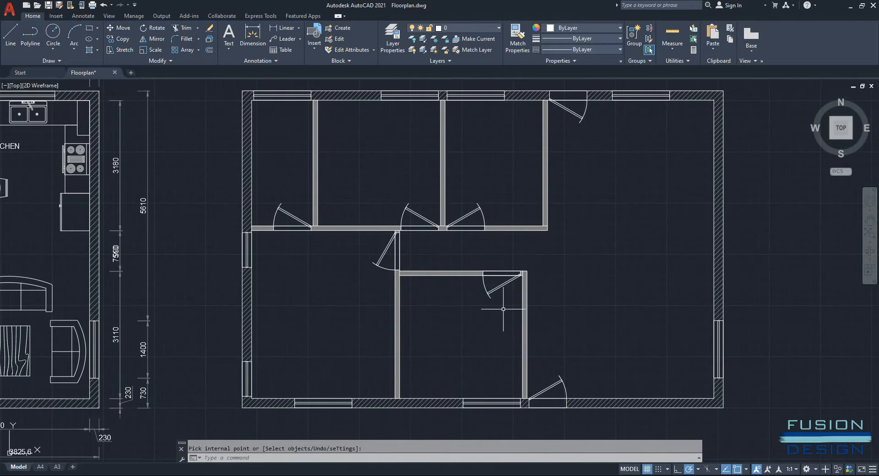
{"action": "middle_click_drag", "start_coordinate": [360, 319], "coordinate": [552, 296]}
{"action": "scroll", "coordinate": [425, 305], "scroll_direction": "down", "scroll_amount": 1}
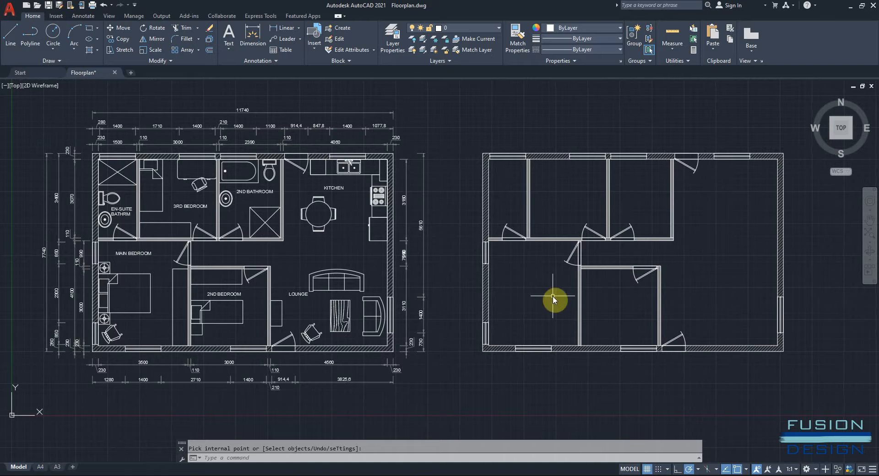
{"action": "type", "text": "ADC"}
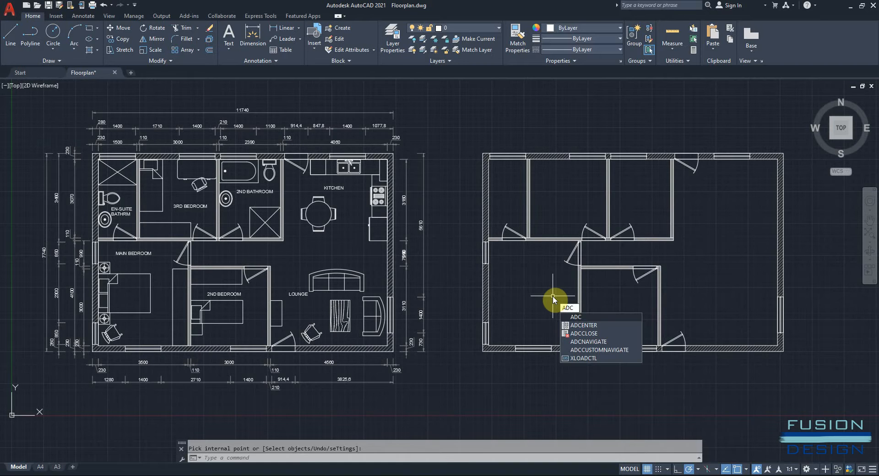
{"action": "key", "text": "Return"}
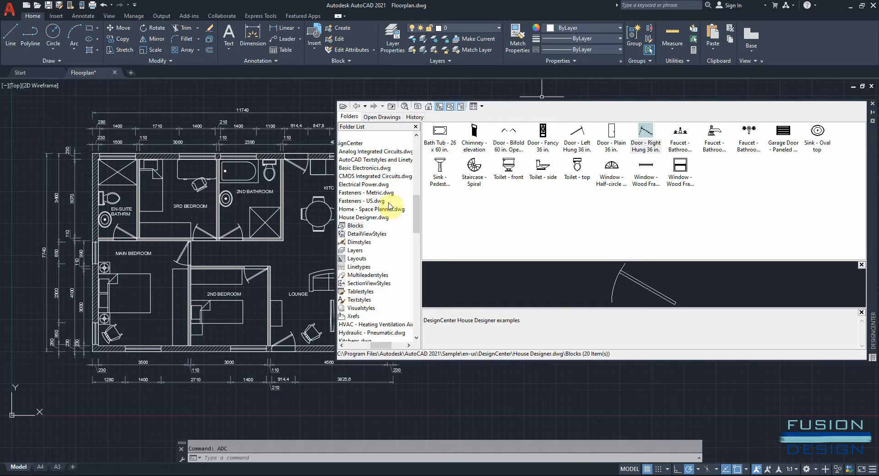
Insert the Bed - Queen block from Home - Space Planner.dwg into the empty area below the second floor plan.
{"action": "left_click_drag", "start_coordinate": [378, 345], "coordinate": [355, 346]}
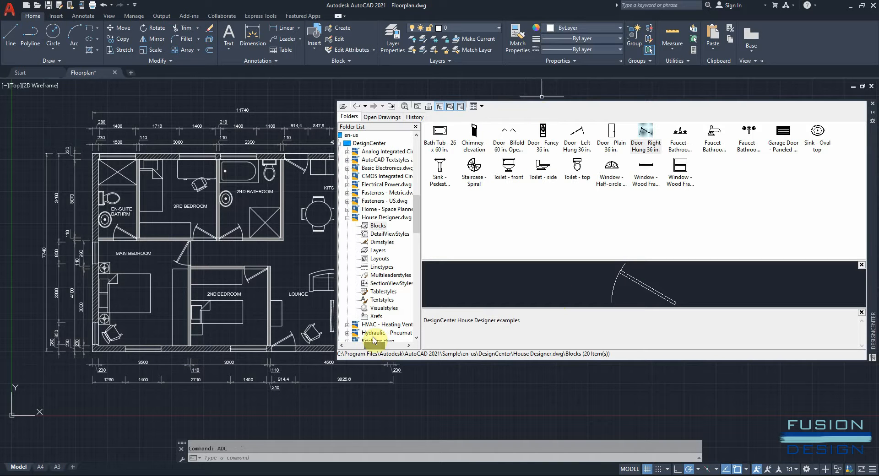
{"action": "left_click", "coordinate": [347, 210]}
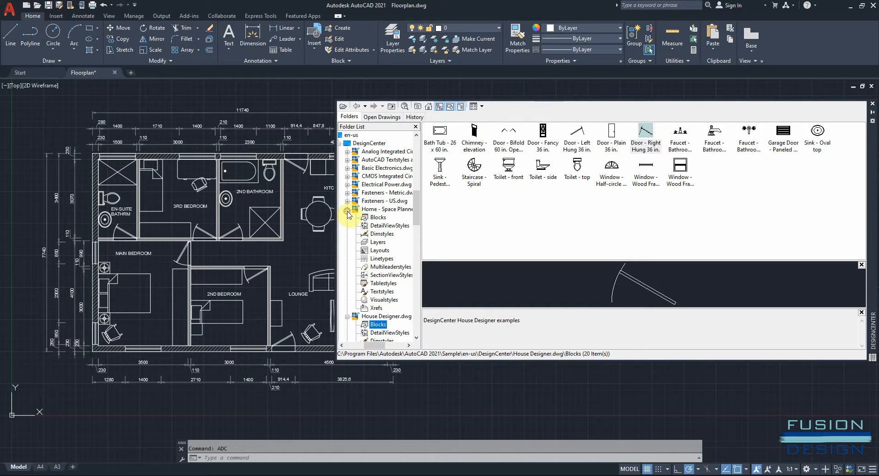
{"action": "left_click", "coordinate": [375, 218]}
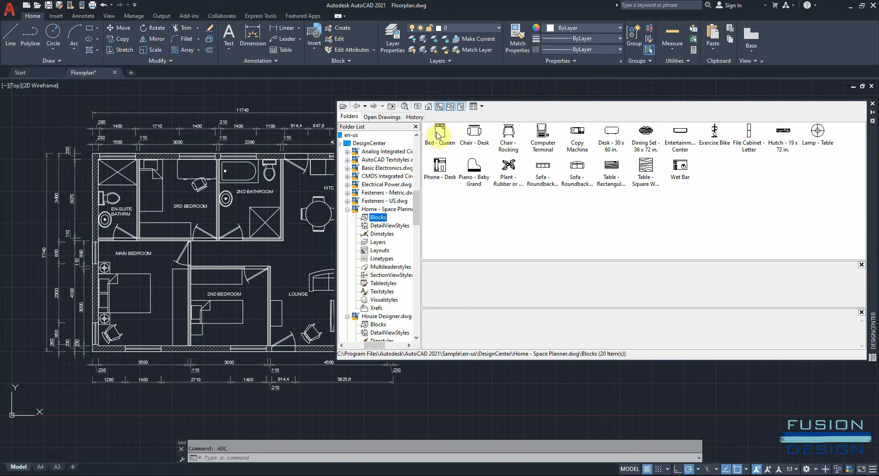
{"action": "left_click", "coordinate": [438, 140]}
{"action": "mouse_move", "coordinate": [438, 144]}
{"action": "left_mouse_down"}
{"action": "mouse_move", "coordinate": [471, 398]}
{"action": "mouse_move", "coordinate": [475, 376]}
{"action": "mouse_move", "coordinate": [467, 376]}
{"action": "left_mouse_up"}
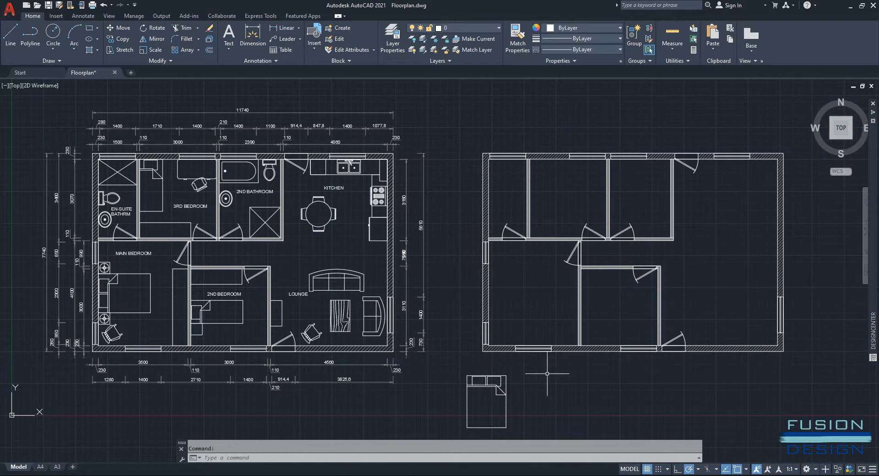
Rotate the queen bed below the second floor plan by 90° about a point near its centre.
{"action": "left_click", "coordinate": [498, 379]}
{"action": "left_click", "coordinate": [487, 388]}
{"action": "mouse_move", "coordinate": [499, 406]}
{"action": "middle_mouse_down"}
{"action": "mouse_move", "coordinate": [364, 318]}
{"action": "mouse_move", "coordinate": [500, 319]}
{"action": "middle_mouse_up"}
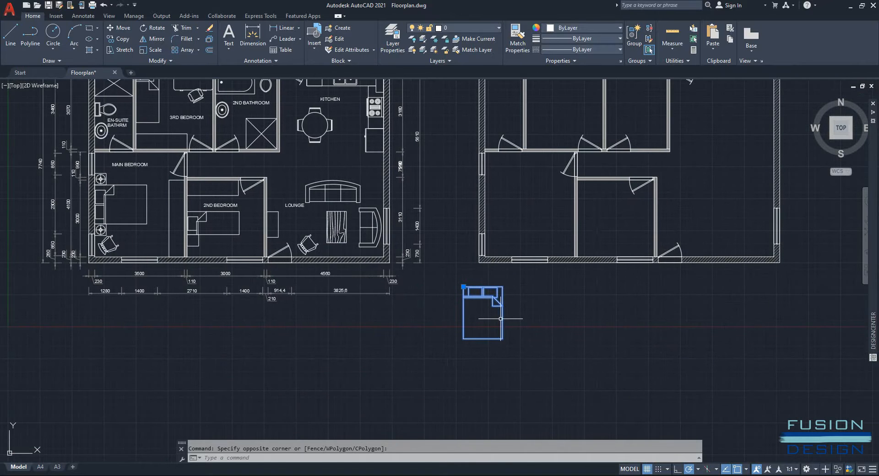
{"action": "type", "text": "ro"}
{"action": "key", "text": "Return"}
{"action": "left_click", "coordinate": [480, 318]}
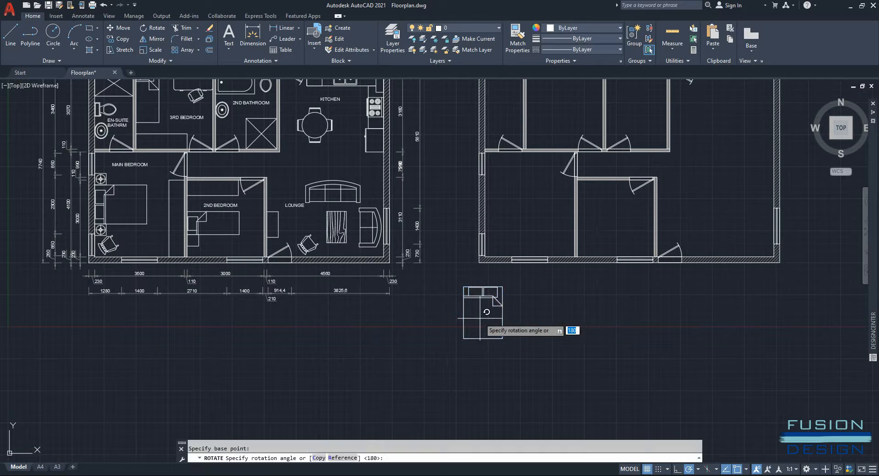
{"action": "type", "text": "90"}
{"action": "key", "text": "Return"}
Move the bed by its headboard midpoint to the main bedroom's left exterior wall, using Mid Between 2 Points between the two windows.
{"action": "left_click", "coordinate": [490, 353]}
{"action": "left_click", "coordinate": [467, 322]}
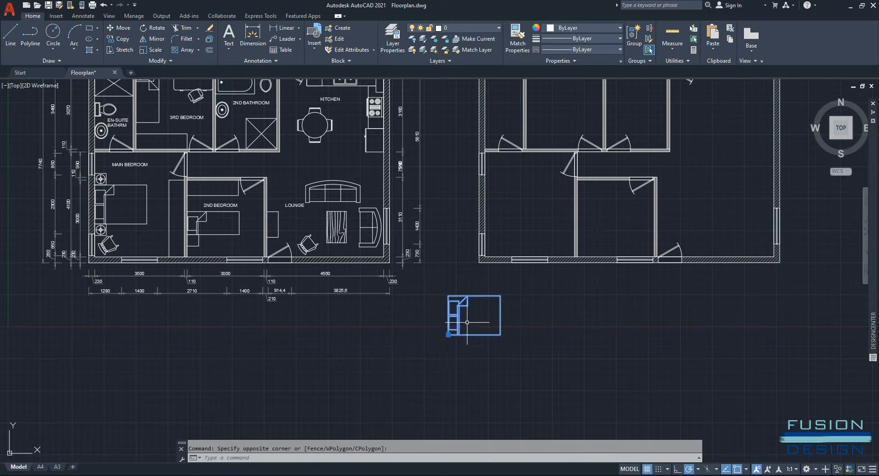
{"action": "scroll", "coordinate": [459, 322], "scroll_direction": "up", "scroll_amount": 6}
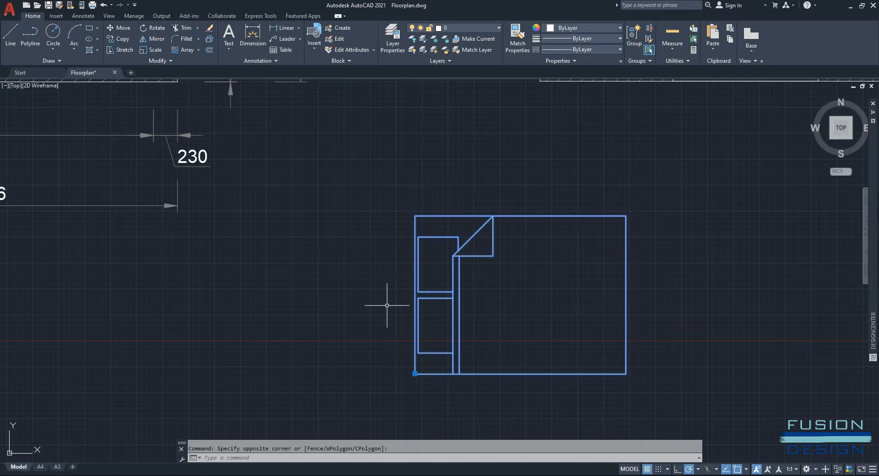
{"action": "type", "text": "m"}
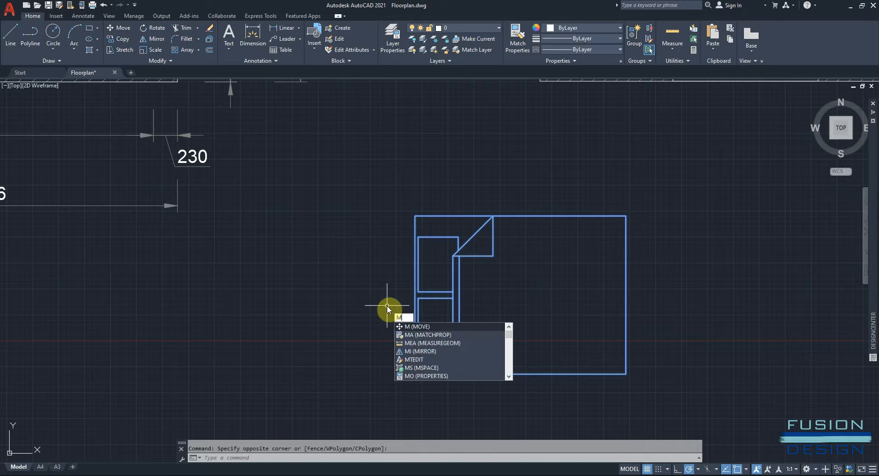
{"action": "key", "text": "Return"}
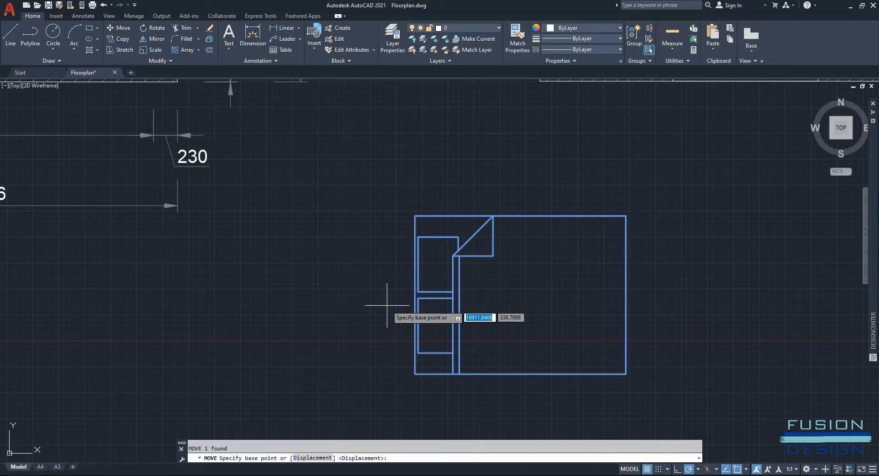
{"action": "left_click", "coordinate": [415, 294]}
{"action": "scroll", "coordinate": [323, 294], "scroll_direction": "down", "scroll_amount": 5}
{"action": "scroll", "coordinate": [414, 185], "scroll_direction": "up", "scroll_amount": 3}
{"action": "mouse_move", "coordinate": [413, 185]}
{"action": "middle_mouse_down"}
{"action": "mouse_move", "coordinate": [366, 195]}
{"action": "mouse_move", "coordinate": [400, 212]}
{"action": "middle_mouse_up"}
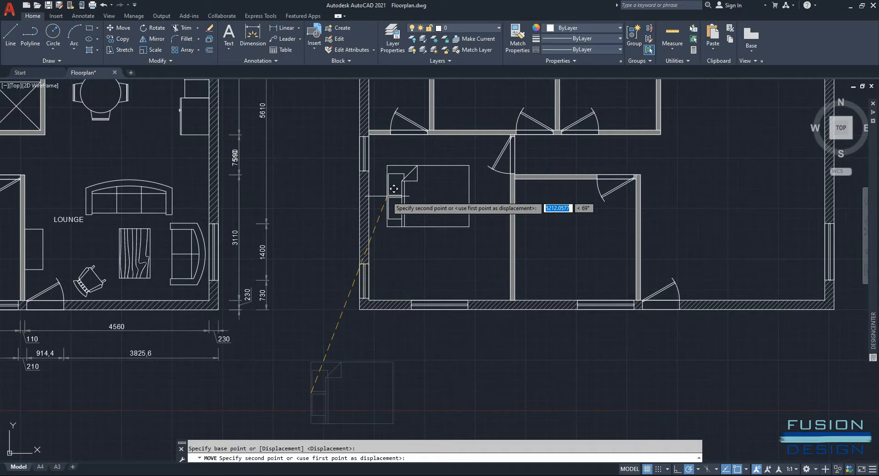
{"action": "right_click", "coordinate": [387, 197], "text": "shift"}
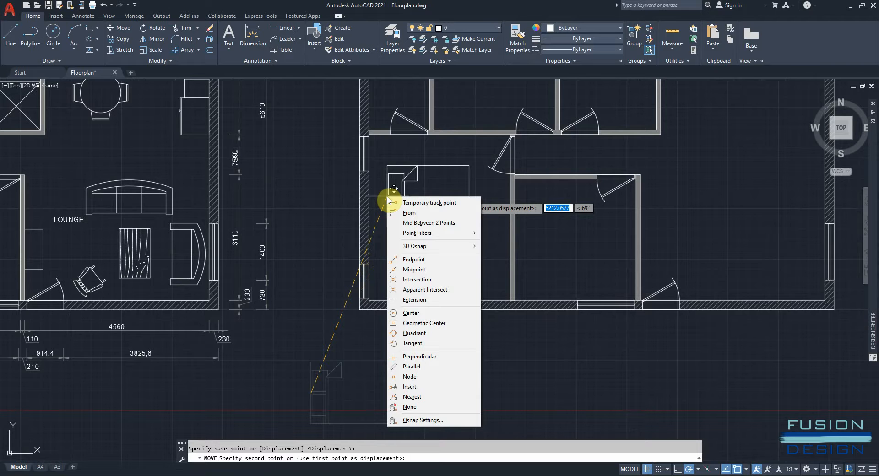
{"action": "left_click", "coordinate": [420, 223]}
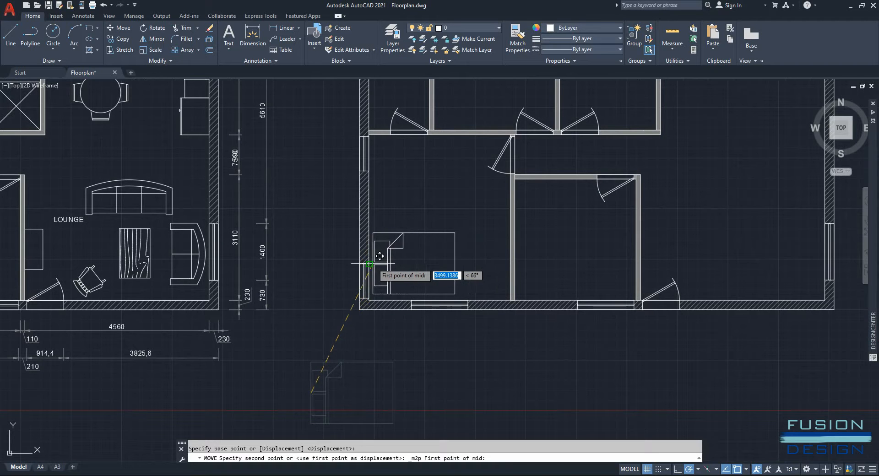
{"action": "left_click", "coordinate": [375, 256]}
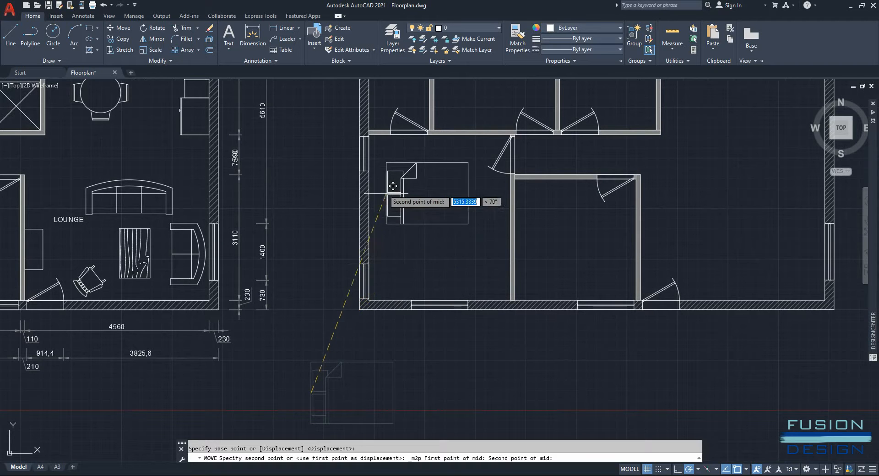
{"action": "left_click", "coordinate": [378, 167]}
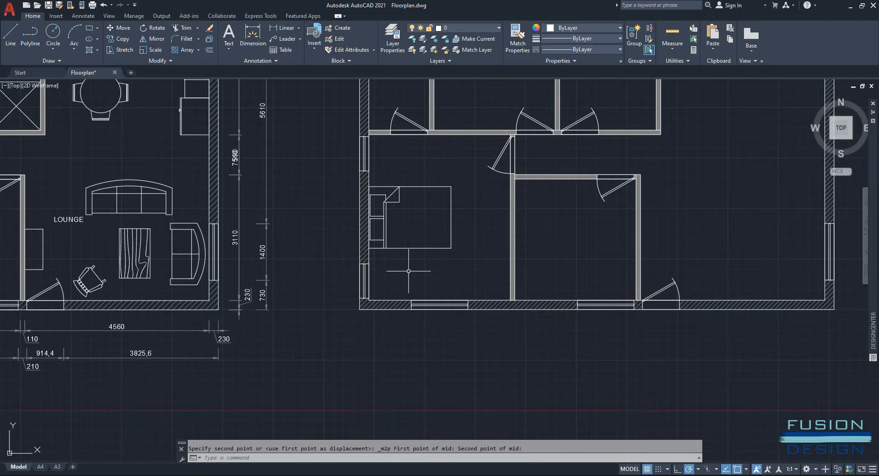
Draw a 450 by 450 rectangle as a bedside table, from the bed's lower headboard corner down along the exterior wall.
{"action": "middle_click_drag", "start_coordinate": [394, 235], "coordinate": [488, 232]}
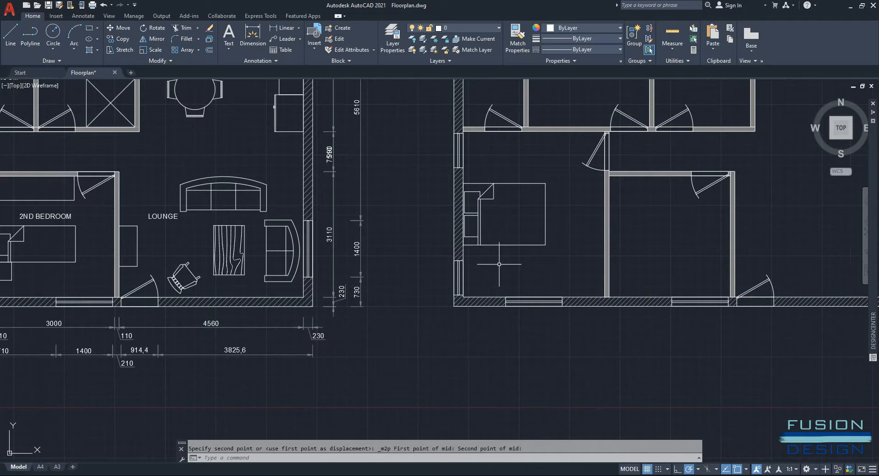
{"action": "type", "text": "REC"}
{"action": "key", "text": "Return"}
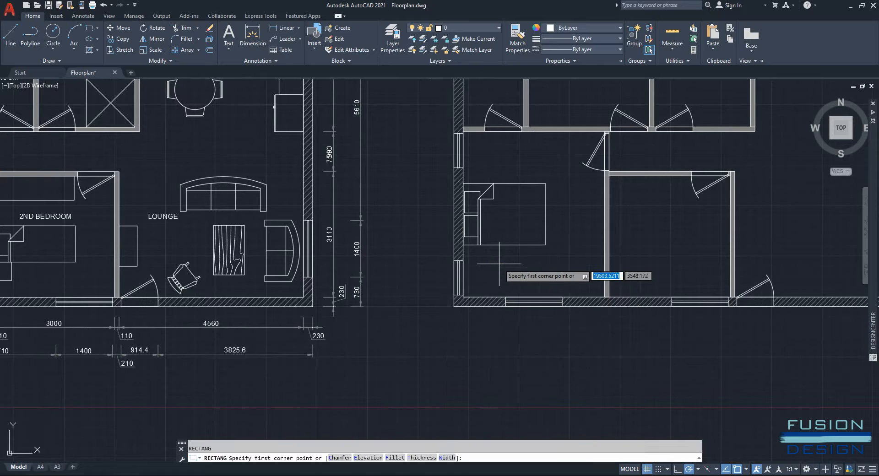
{"action": "scroll", "coordinate": [483, 253], "scroll_direction": "up", "scroll_amount": 5}
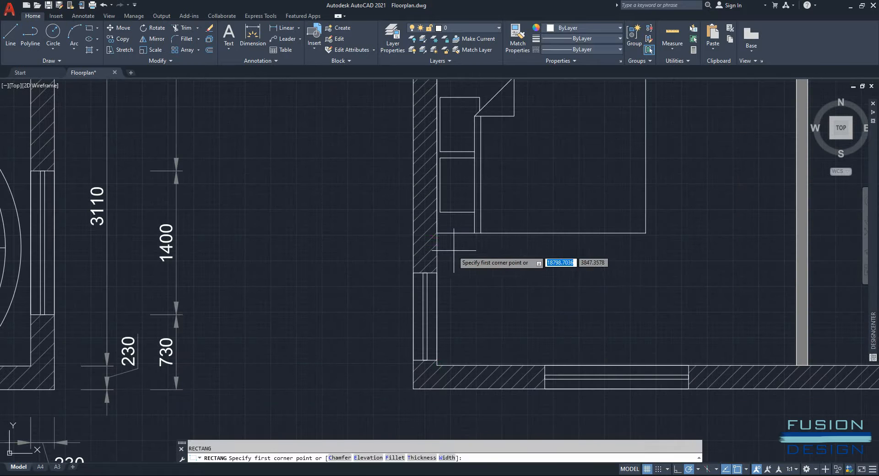
{"action": "left_click", "coordinate": [436, 233]}
{"action": "type", "text": "450"}
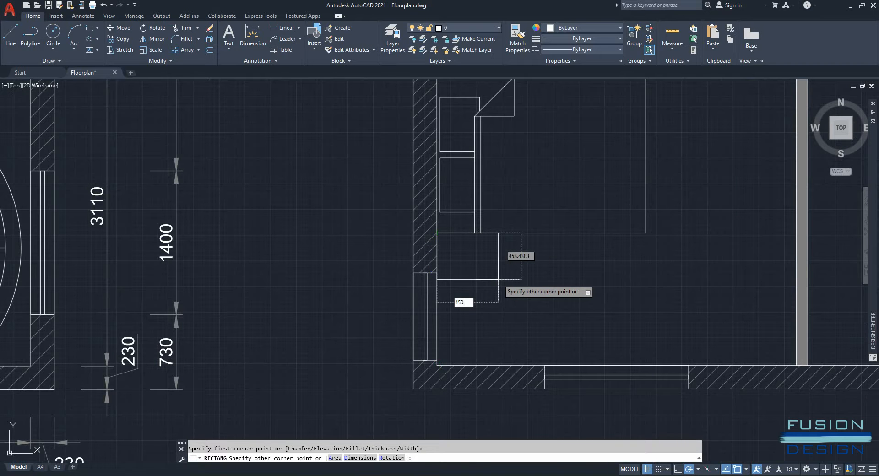
{"action": "key", "text": "Tab"}
{"action": "type", "text": "450"}
{"action": "key", "text": "Return"}
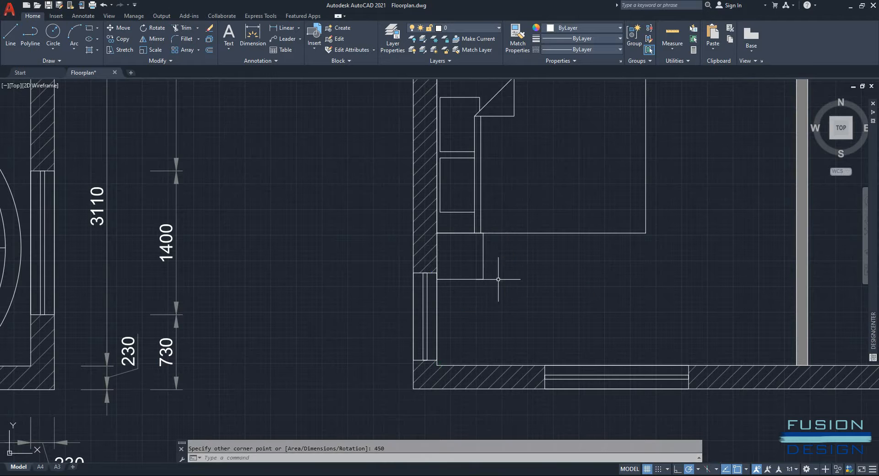
Copy the bedside table from its lower wall-side corner to the bed's upper headboard corner.
{"action": "left_click", "coordinate": [492, 268]}
{"action": "left_click", "coordinate": [463, 299]}
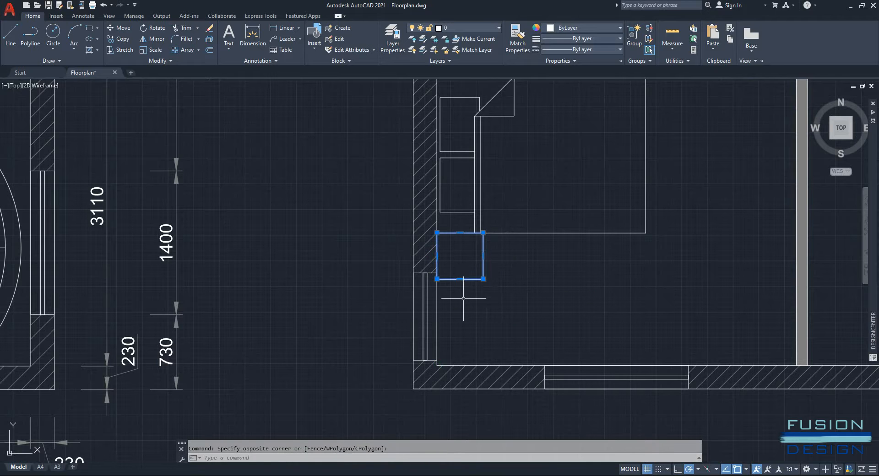
{"action": "type", "text": "co"}
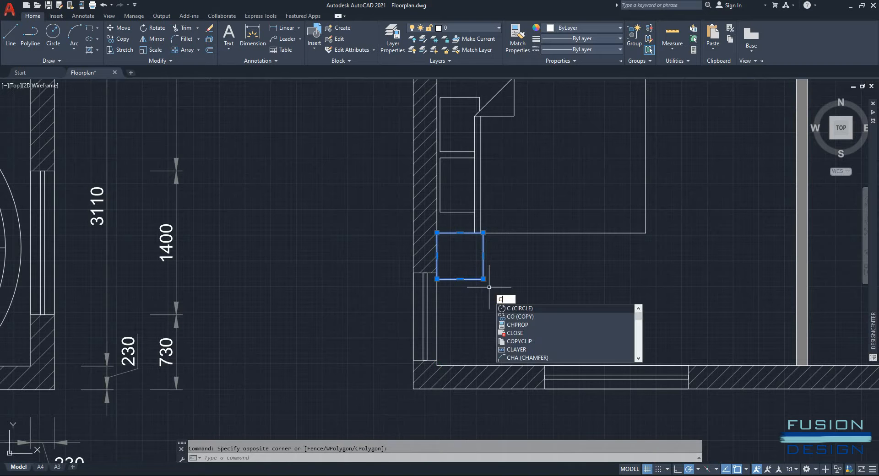
{"action": "key", "text": "Return"}
{"action": "left_click", "coordinate": [437, 279]}
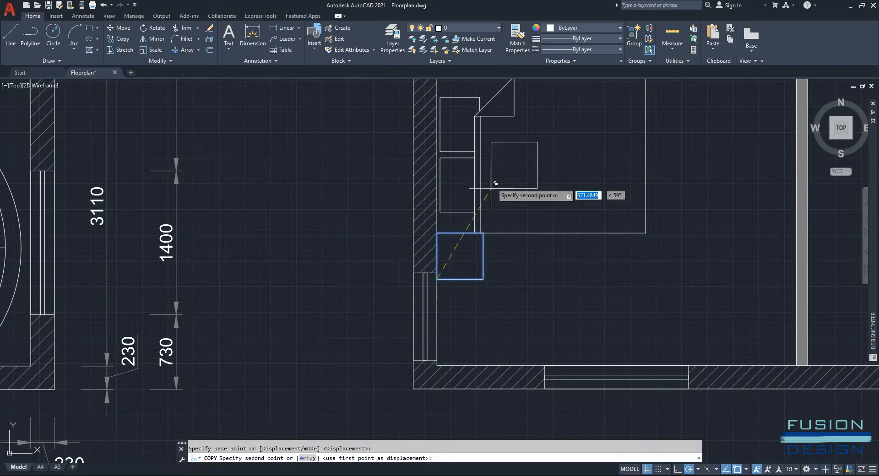
{"action": "middle_click_drag", "start_coordinate": [493, 177], "coordinate": [466, 325]}
{"action": "left_click", "coordinate": [409, 225]}
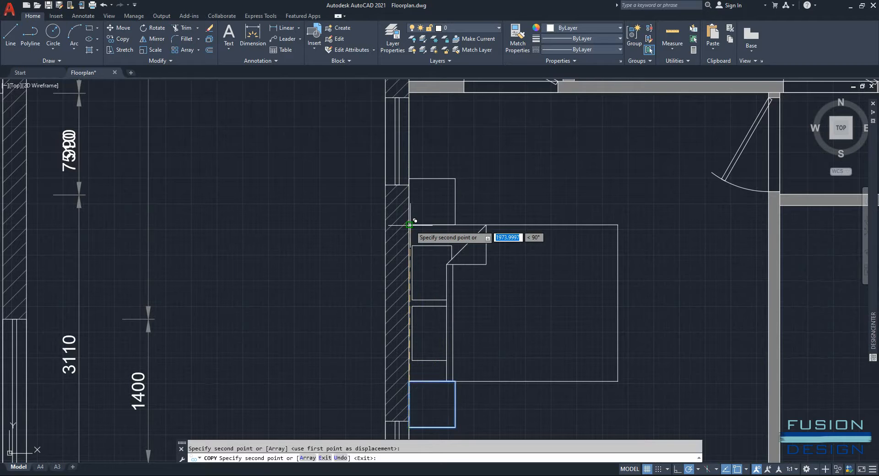
{"action": "key", "text": "Escape"}
Bring up DesignCenter and dock it beside the drawing with the second floor plan in view.
{"action": "scroll", "coordinate": [497, 239], "scroll_direction": "down", "scroll_amount": 4}
{"action": "mouse_move", "coordinate": [506, 258]}
{"action": "middle_mouse_down"}
{"action": "mouse_move", "coordinate": [588, 224]}
{"action": "mouse_move", "coordinate": [638, 221]}
{"action": "middle_mouse_up"}
{"action": "middle_click_drag", "start_coordinate": [597, 252], "coordinate": [672, 227]}
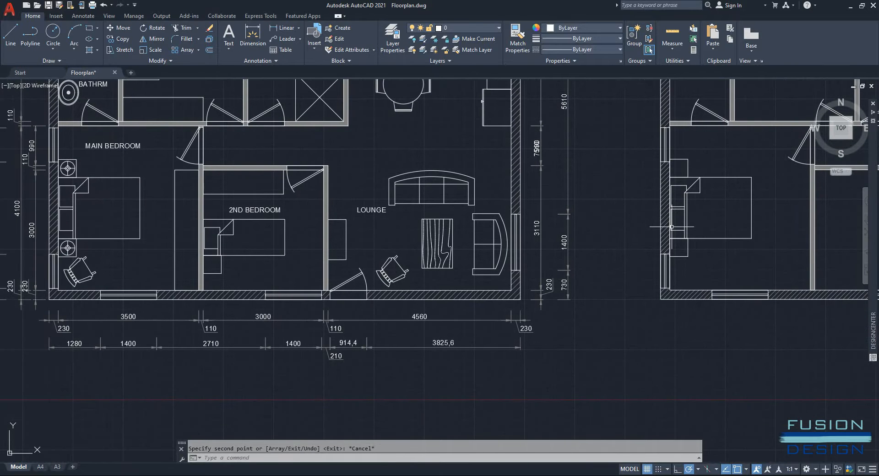
{"action": "type", "text": "adc"}
{"action": "key", "text": "Return"}
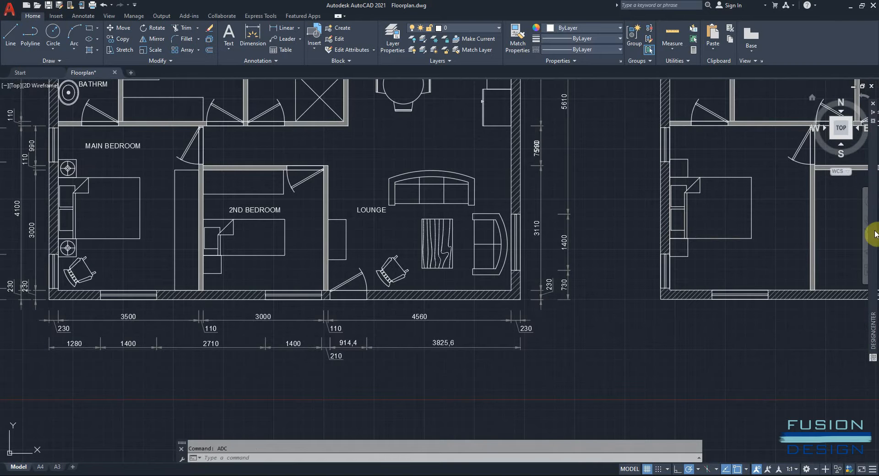
{"action": "left_click", "coordinate": [874, 272]}
{"action": "left_click_drag", "start_coordinate": [874, 272], "coordinate": [14, 233]}
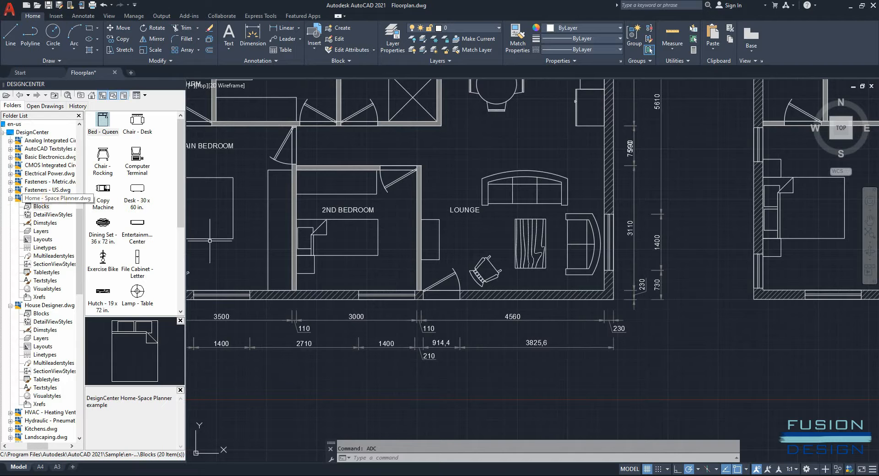
{"action": "mouse_move", "coordinate": [655, 347]}
{"action": "middle_mouse_down"}
{"action": "mouse_move", "coordinate": [386, 325]}
{"action": "mouse_move", "coordinate": [284, 339]}
{"action": "mouse_move", "coordinate": [325, 353]}
{"action": "mouse_move", "coordinate": [307, 366]}
{"action": "middle_mouse_up"}
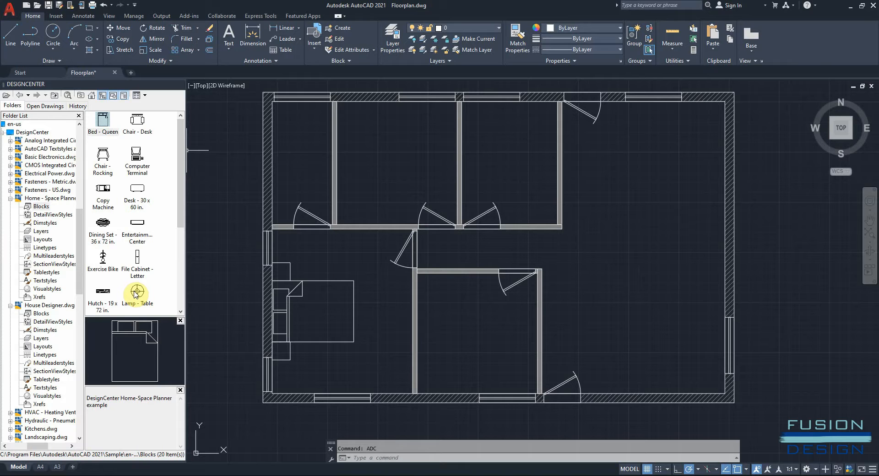
Insert the Lamp - Table block on the lower bedside table and copy it onto the upper one.
{"action": "left_click_drag", "start_coordinate": [136, 294], "coordinate": [282, 355]}
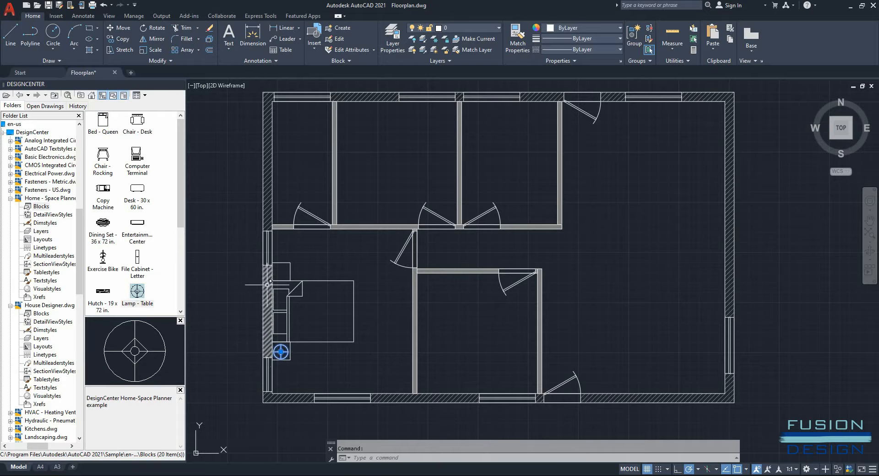
{"action": "right_click", "coordinate": [295, 273]}
{"action": "left_click", "coordinate": [321, 362]}
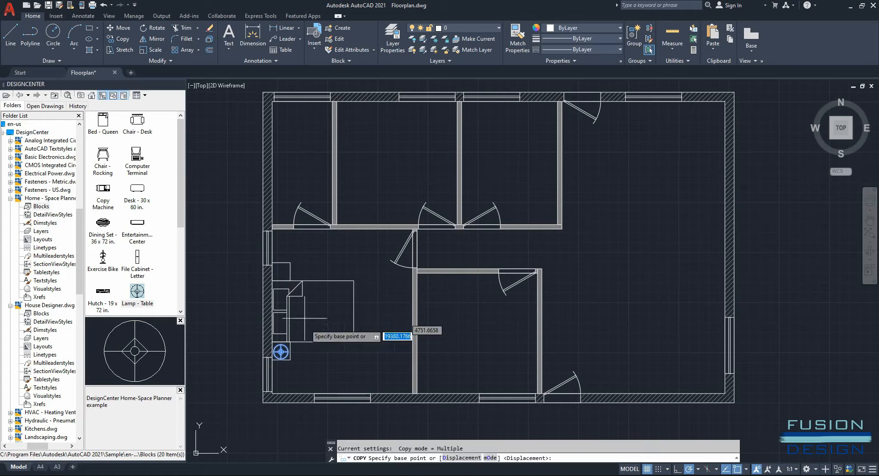
{"action": "left_click", "coordinate": [290, 360]}
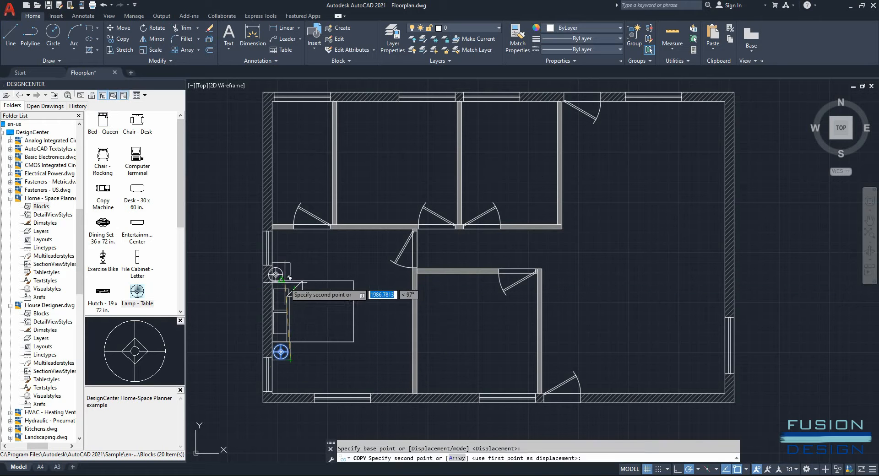
{"action": "left_click", "coordinate": [290, 279]}
{"action": "key", "text": "Escape"}
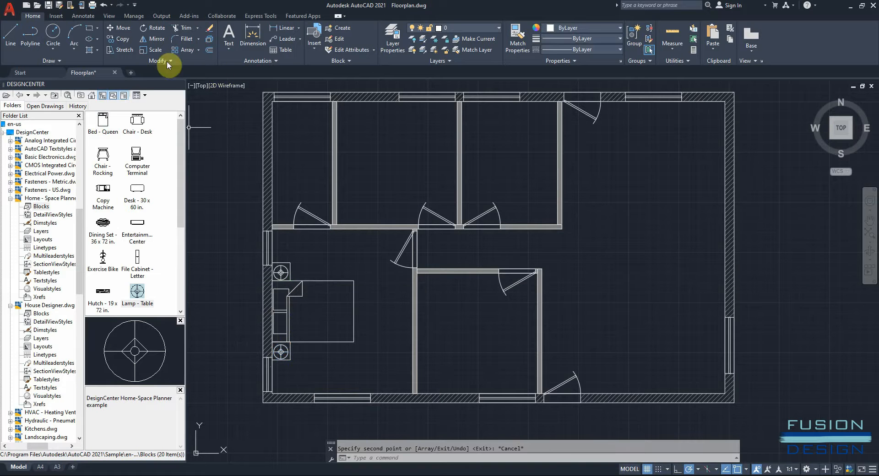
Insert the Chair - Rocking block below the bed and rotate it diagonally, its back towards the main bedroom's lower-left corner.
{"action": "mouse_move", "coordinate": [105, 155]}
{"action": "left_mouse_down"}
{"action": "mouse_move", "coordinate": [152, 232]}
{"action": "mouse_move", "coordinate": [314, 369]}
{"action": "mouse_move", "coordinate": [307, 362]}
{"action": "left_mouse_up"}
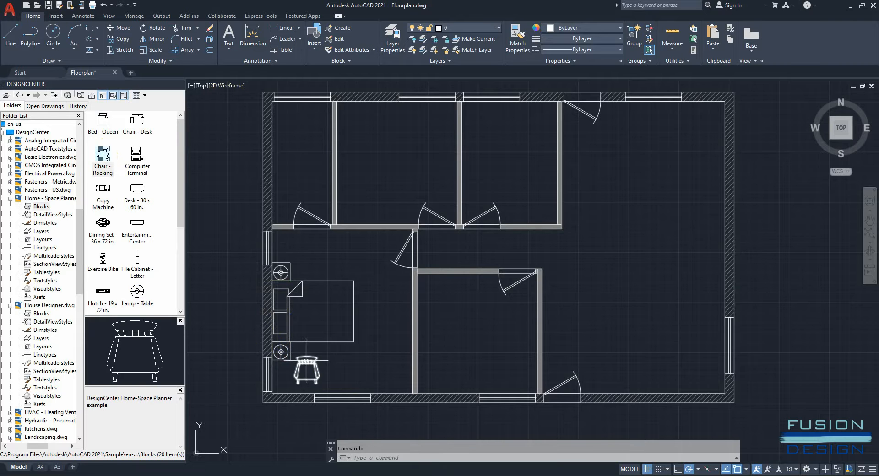
{"action": "left_click", "coordinate": [315, 369]}
{"action": "type", "text": "ro"}
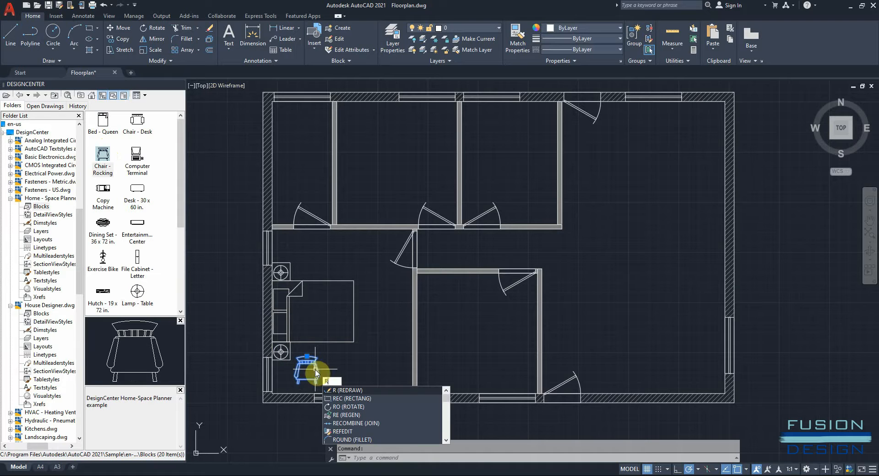
{"action": "key", "text": "Return"}
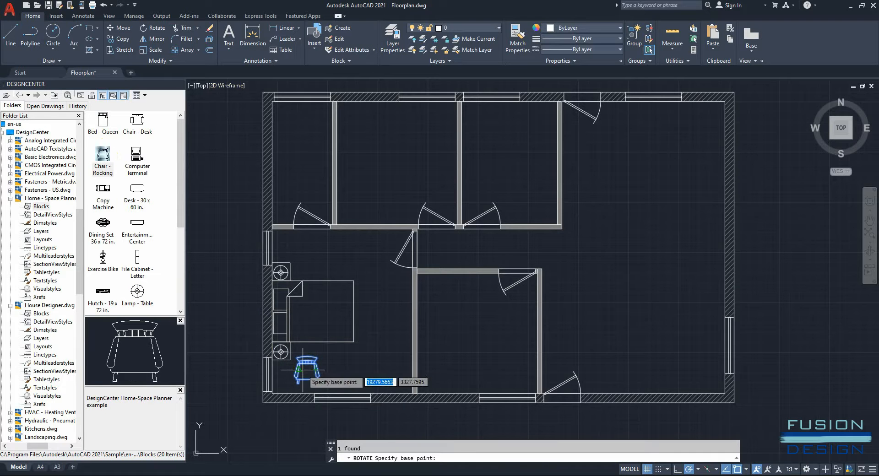
{"action": "left_click", "coordinate": [305, 366]}
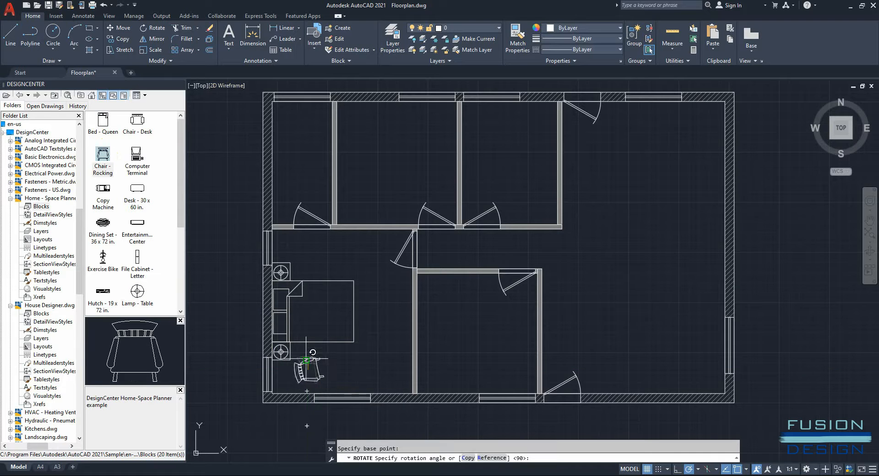
{"action": "left_click", "coordinate": [254, 310]}
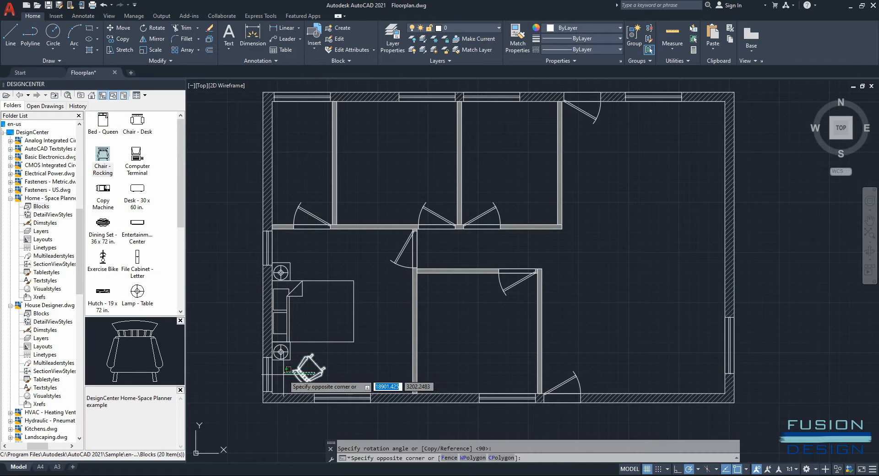
Move the rocking chair slightly closer to the main bedroom's lower-left corner.
{"action": "left_click", "coordinate": [308, 369]}
{"action": "type", "text": "m"}
{"action": "key", "text": "Return"}
{"action": "left_click", "coordinate": [358, 366]}
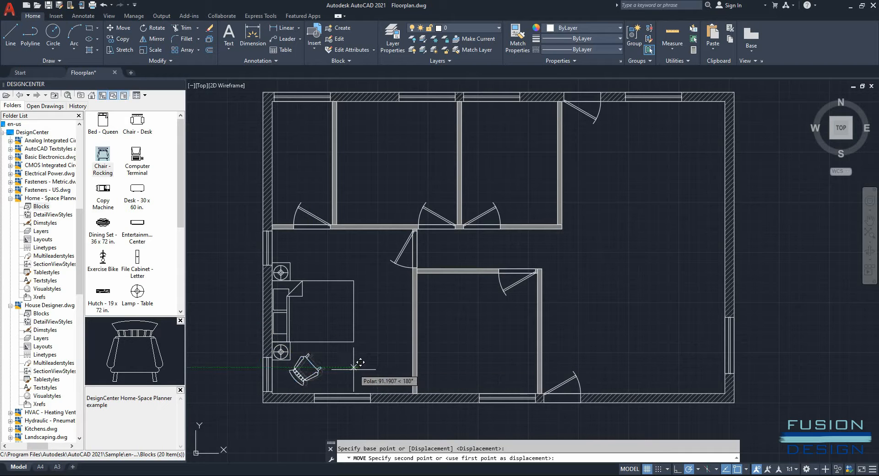
{"action": "left_click", "coordinate": [348, 372]}
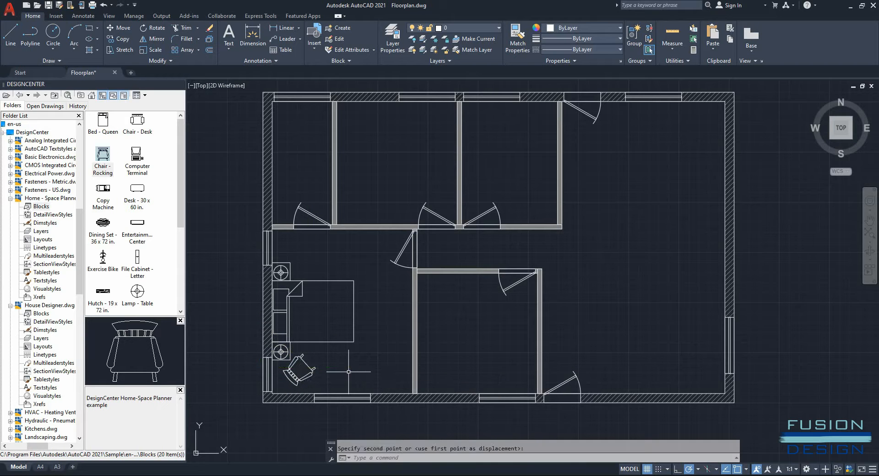
Nudge the rocking chair slightly downward, away from the lower bedside table.
{"action": "left_click", "coordinate": [315, 374]}
{"action": "left_click", "coordinate": [304, 372]}
{"action": "key", "text": "Return"}
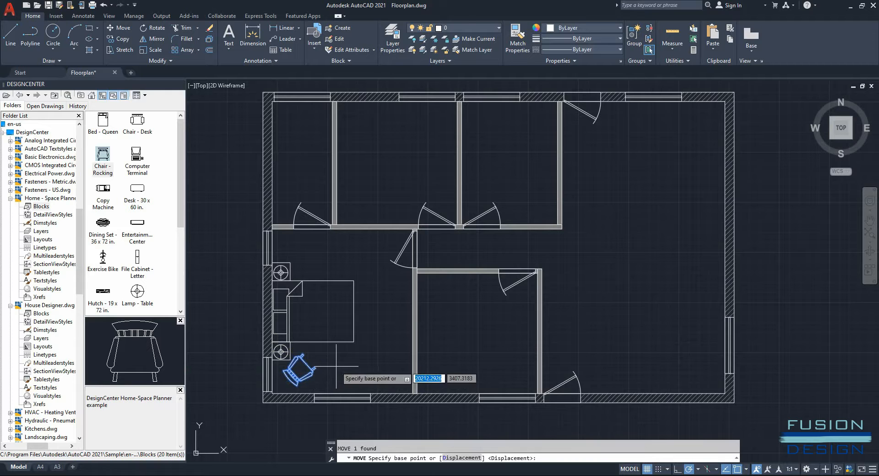
{"action": "left_click", "coordinate": [333, 367]}
{"action": "left_click", "coordinate": [333, 369]}
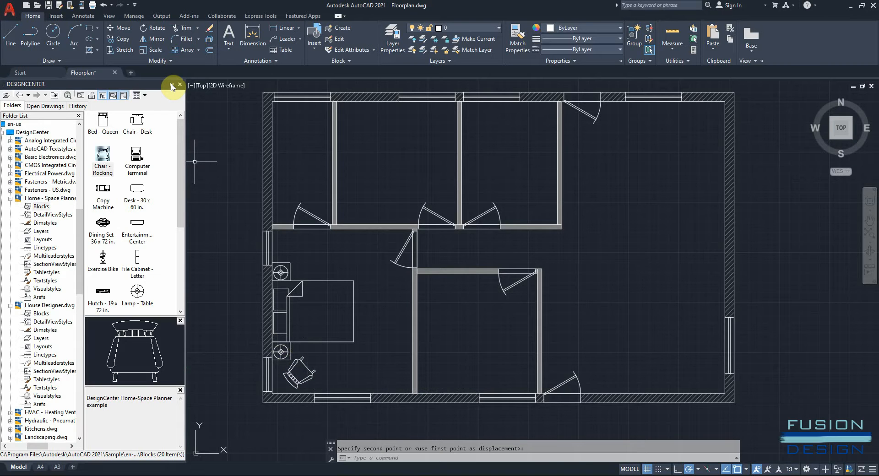
Collapse DesignCenter and measure the wardrobe along the right wall of the first plan's main bedroom.
{"action": "left_click", "coordinate": [171, 86]}
{"action": "middle_click_drag", "start_coordinate": [240, 278], "coordinate": [620, 261]}
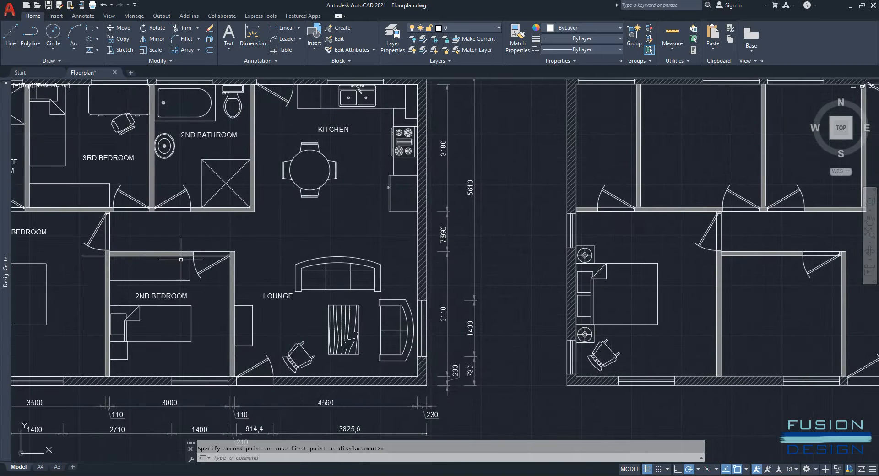
{"action": "left_click", "coordinate": [81, 284]}
{"action": "key", "text": "Escape"}
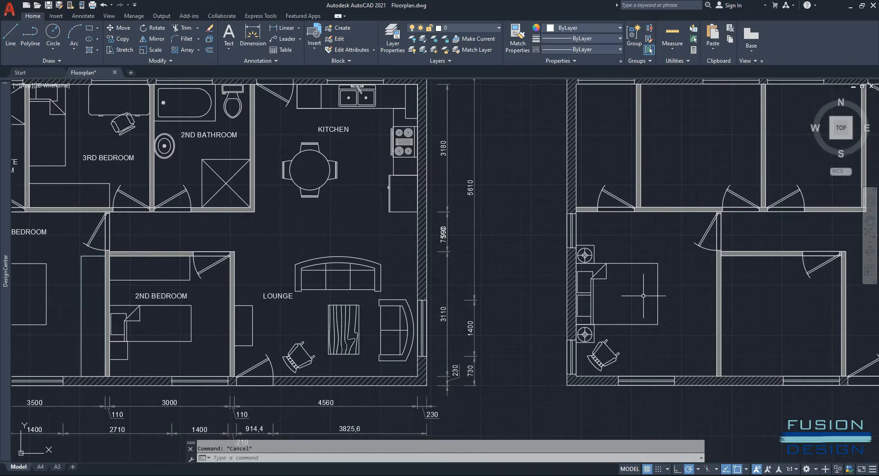
{"action": "middle_click_drag", "start_coordinate": [654, 239], "coordinate": [635, 222]}
{"action": "left_click", "coordinate": [674, 32]}
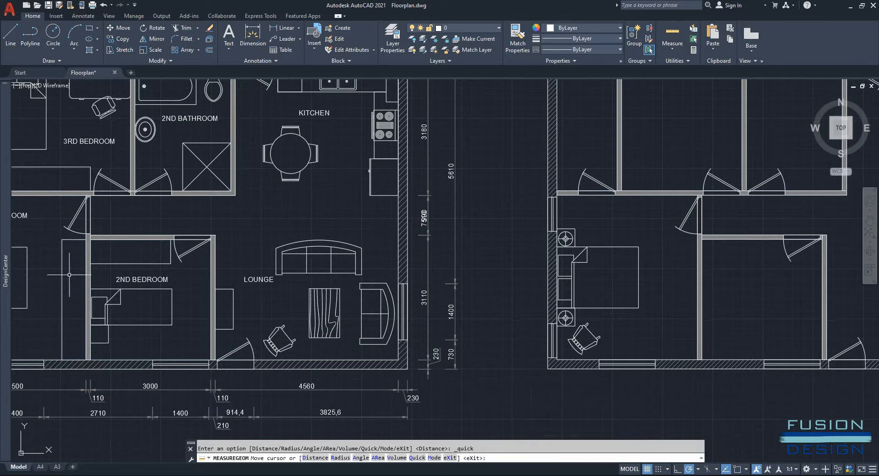
{"action": "key", "text": "Escape"}
Draw a 600 by 3000 wardrobe rectangle from the lower-right inside corner of the second plan's main bedroom.
{"action": "middle_click_drag", "start_coordinate": [631, 283], "coordinate": [536, 265]}
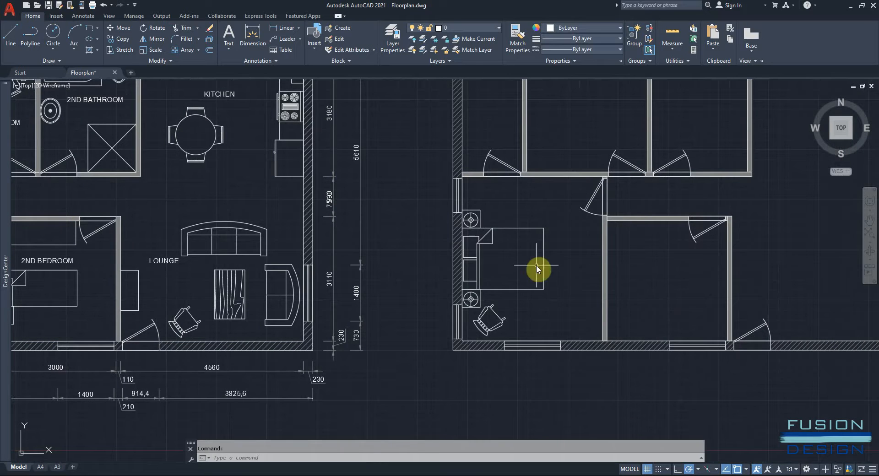
{"action": "type", "text": "rec"}
{"action": "key", "text": "Return"}
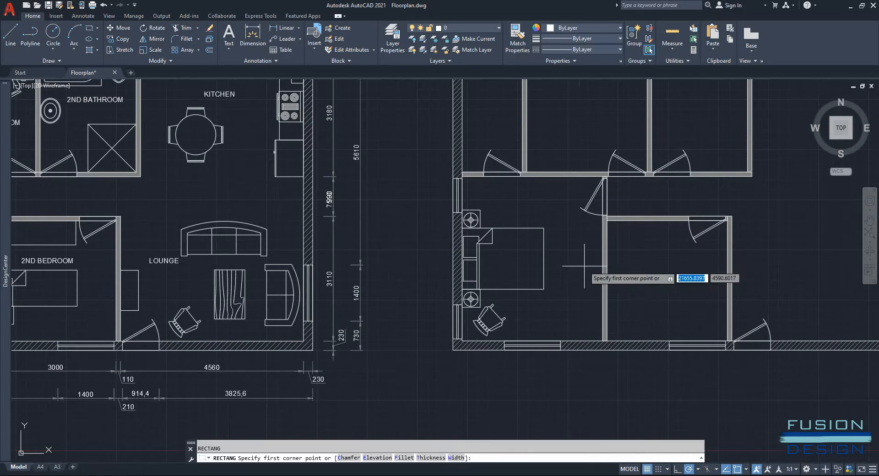
{"action": "left_click", "coordinate": [602, 341]}
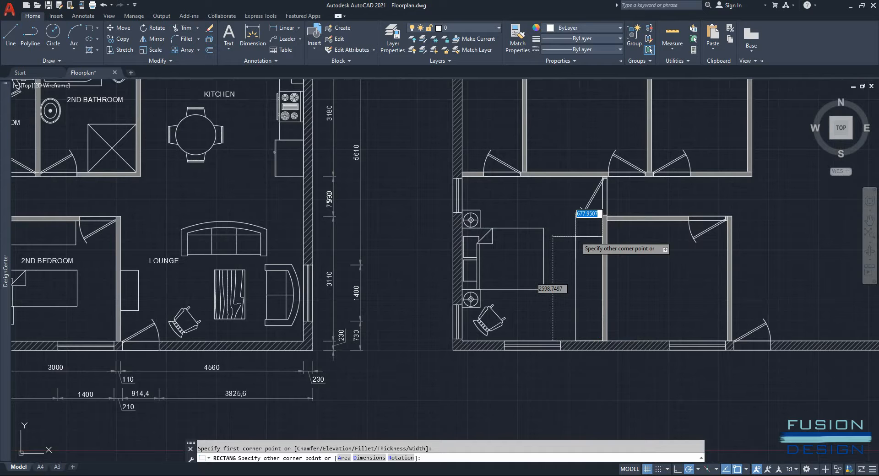
{"action": "type", "text": "600"}
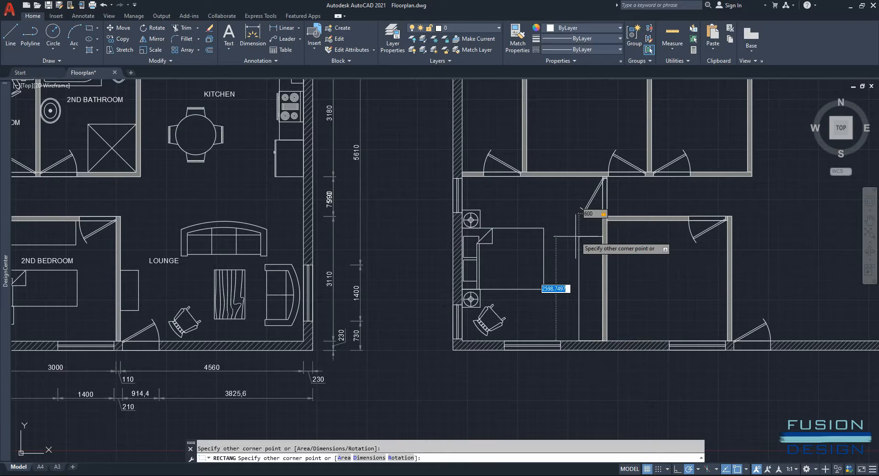
{"action": "key", "text": "Tab"}
{"action": "type", "text": "3000"}
{"action": "key", "text": "Return"}
Draw a 1500 by 1000 shower rectangle from the upper-left inside corner of the second plan's en-suite bathroom.
{"action": "scroll", "coordinate": [555, 240], "scroll_direction": "down", "scroll_amount": 4}
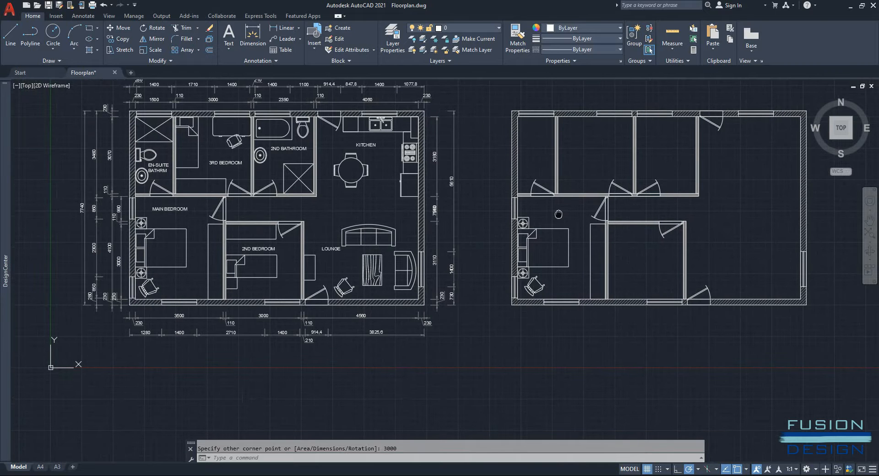
{"action": "middle_click_drag", "start_coordinate": [559, 214], "coordinate": [547, 285]}
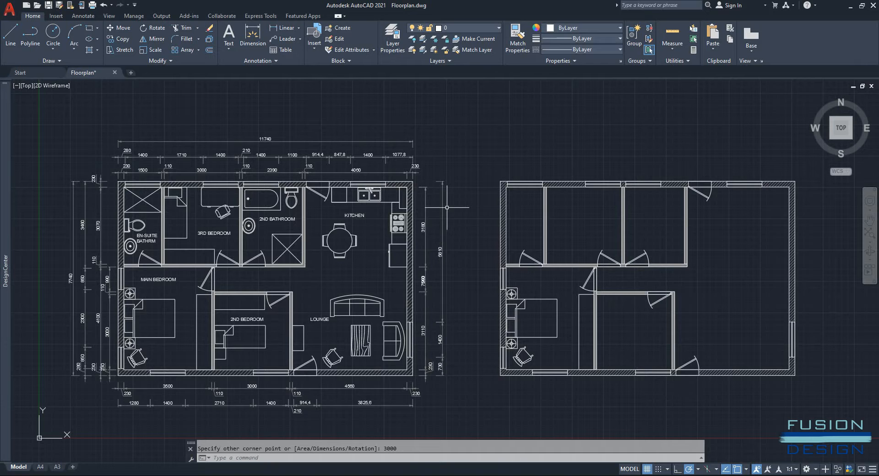
{"action": "type", "text": "rec"}
{"action": "key", "text": "Return"}
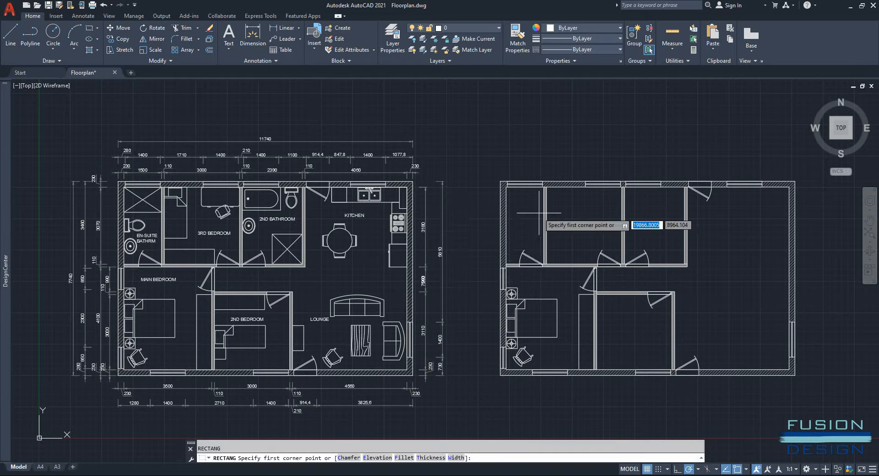
{"action": "scroll", "coordinate": [527, 204], "scroll_direction": "up", "scroll_amount": 7}
{"action": "left_click", "coordinate": [464, 129]}
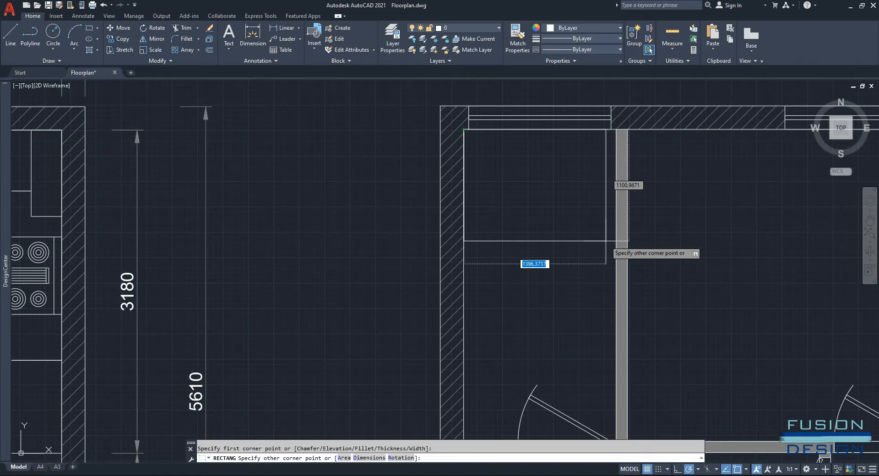
{"action": "type", "text": "1500"}
{"action": "key", "text": "Tab"}
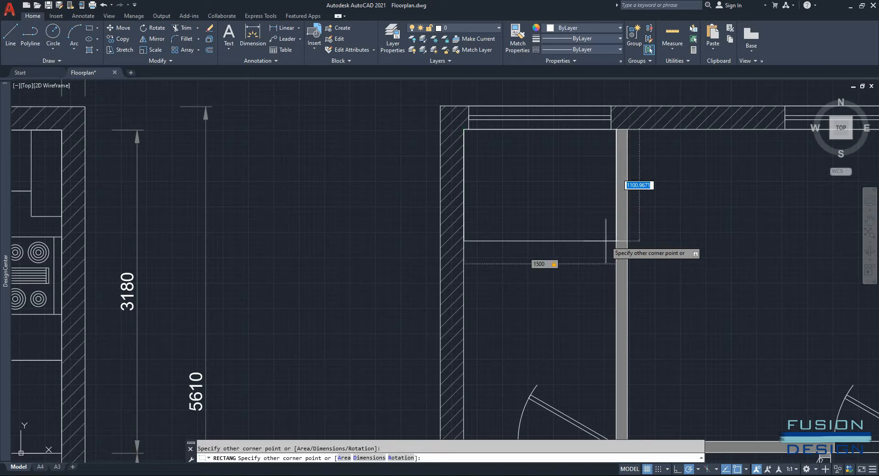
{"action": "type", "text": "1000"}
{"action": "key", "text": "Return"}
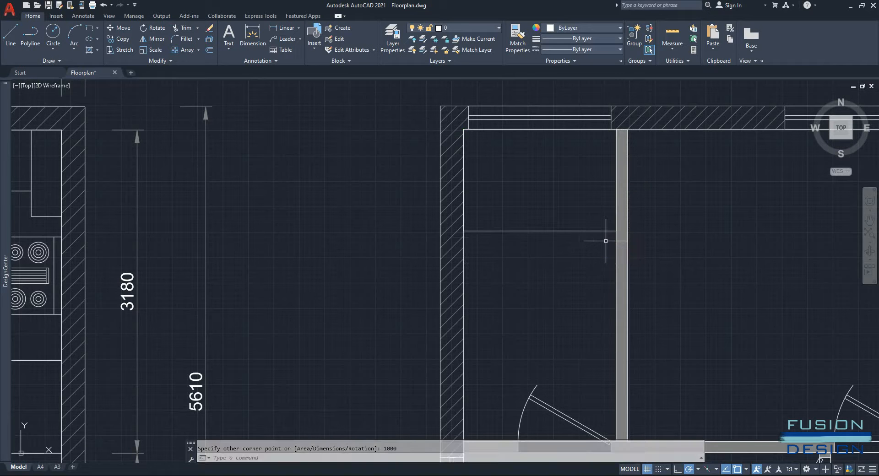
Draw two crossing diagonal lines between opposite corners of the en-suite shower rectangle.
{"action": "left_click", "coordinate": [559, 190]}
{"action": "type", "text": "l"}
{"action": "key", "text": "Return"}
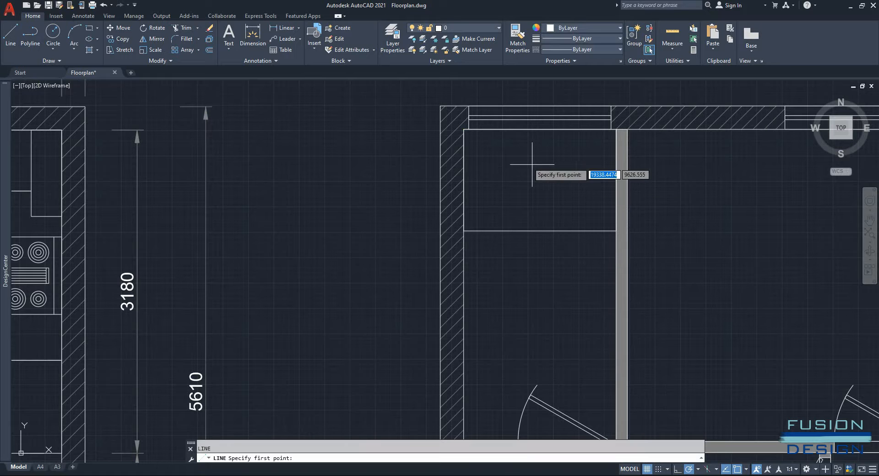
{"action": "left_click", "coordinate": [463, 130]}
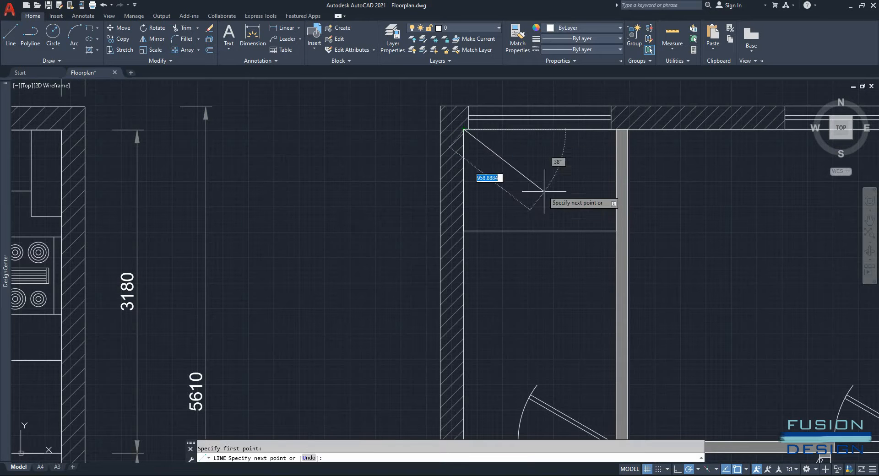
{"action": "left_click", "coordinate": [616, 231]}
{"action": "key", "text": "Return"}
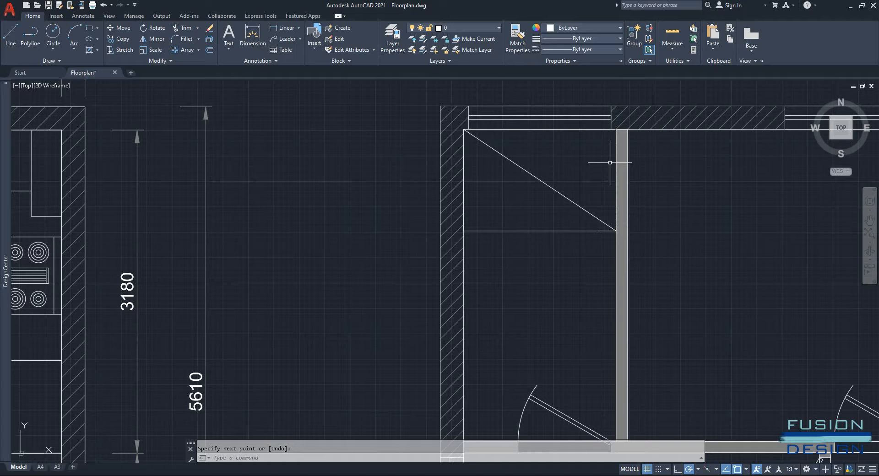
{"action": "type", "text": "l"}
{"action": "key", "text": "Return"}
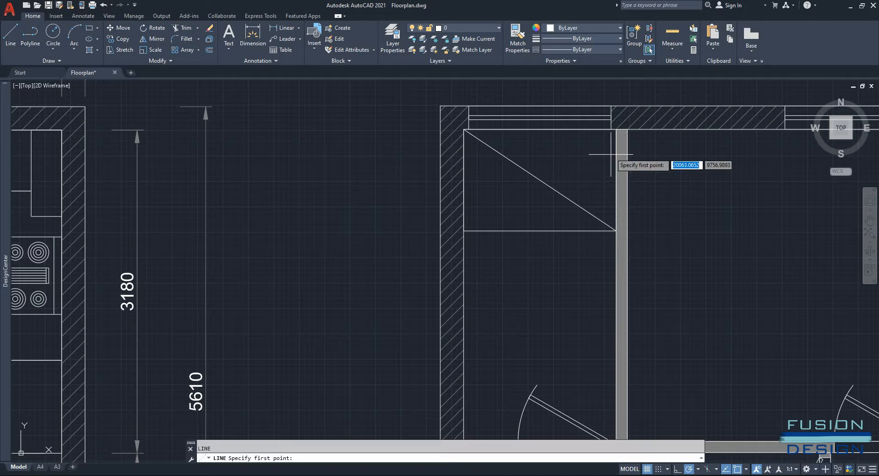
{"action": "left_click", "coordinate": [615, 129]}
{"action": "left_click", "coordinate": [464, 231]}
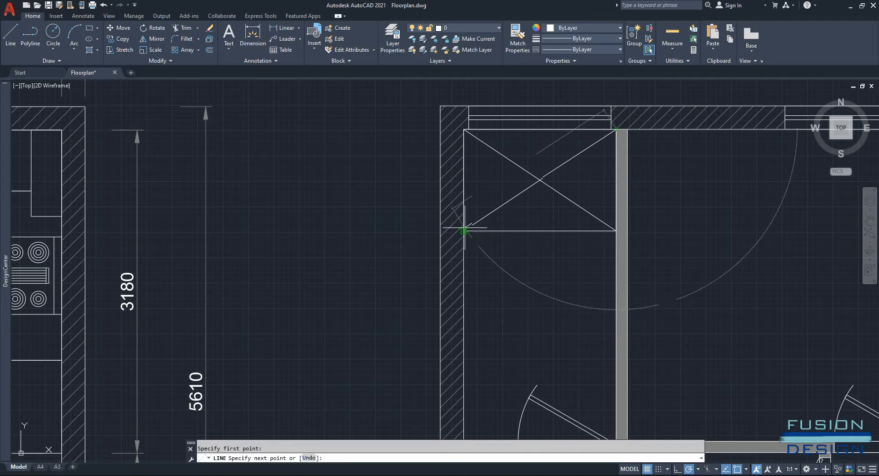
{"action": "key", "text": "Return"}
Insert the Toilet - top and Sink - Oval top blocks from House Designer.dwg outside the second plan's en-suite wall.
{"action": "scroll", "coordinate": [508, 319], "scroll_direction": "down", "scroll_amount": 2}
{"action": "mouse_move", "coordinate": [516, 303]}
{"action": "middle_mouse_down"}
{"action": "mouse_move", "coordinate": [581, 239]}
{"action": "mouse_move", "coordinate": [668, 178]}
{"action": "middle_mouse_up"}
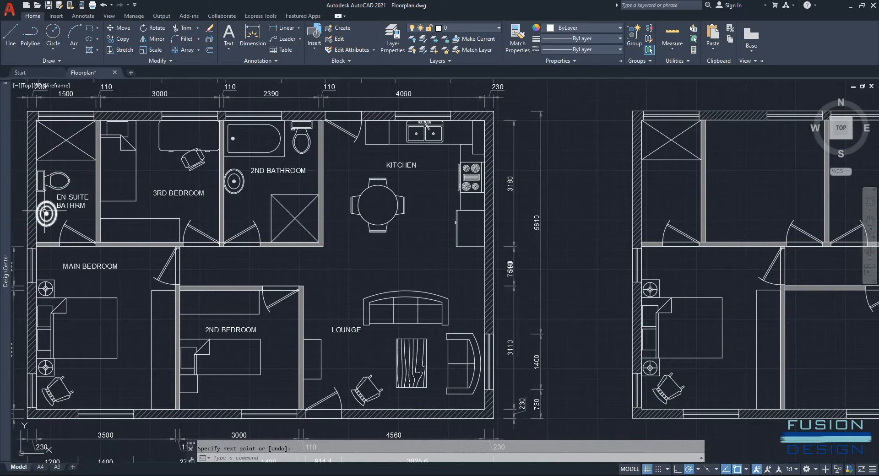
{"action": "mouse_move", "coordinate": [6, 183]}
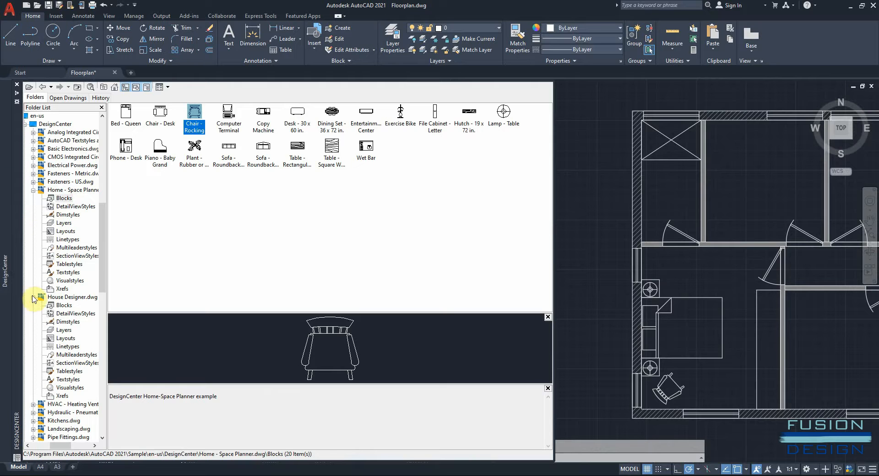
{"action": "left_click", "coordinate": [66, 299]}
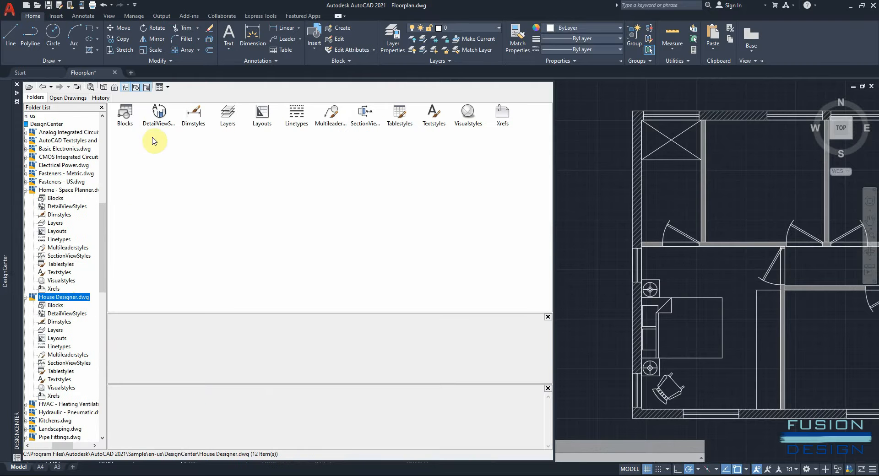
{"action": "double_click", "coordinate": [124, 114]}
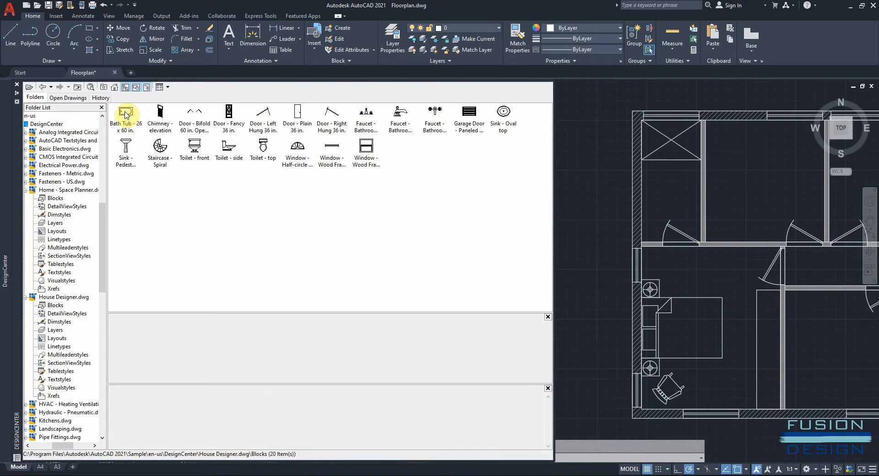
{"action": "left_click", "coordinate": [263, 148]}
{"action": "left_click_drag", "start_coordinate": [589, 208], "coordinate": [607, 176]}
{"action": "left_click_drag", "start_coordinate": [507, 117], "coordinate": [608, 227]}
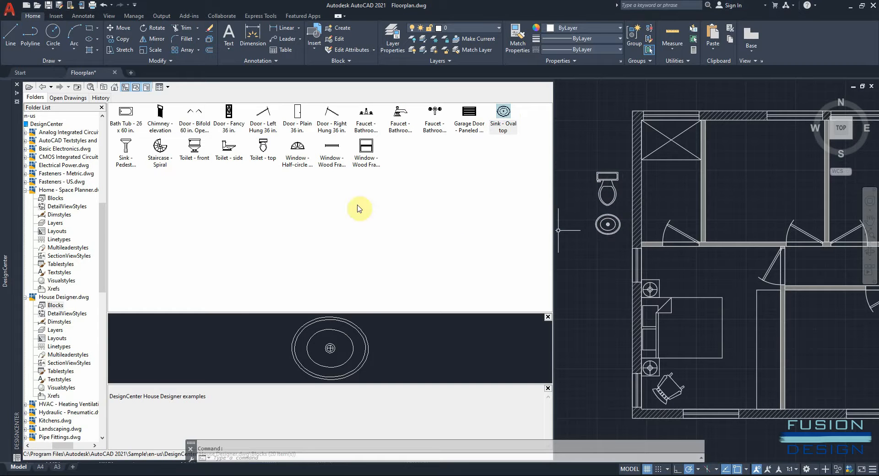
{"action": "left_click", "coordinate": [17, 84]}
Rotate the toilet block 90 degrees so its tank faces left.
{"action": "left_click", "coordinate": [605, 179]}
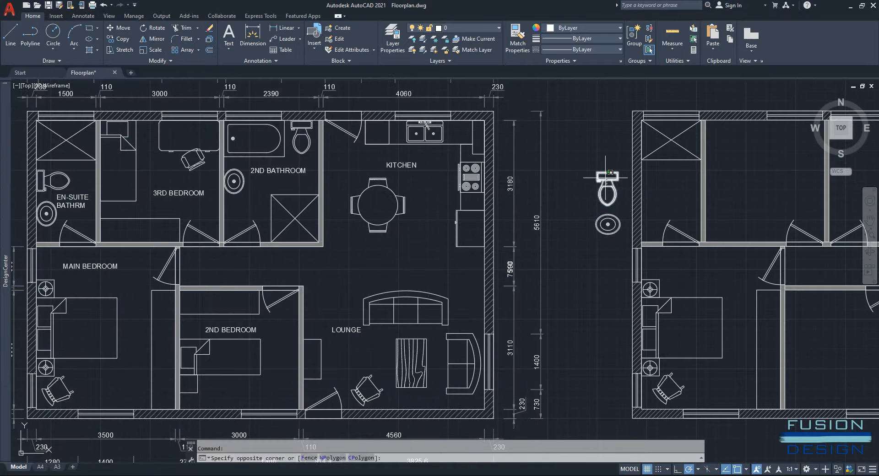
{"action": "left_click", "coordinate": [588, 145]}
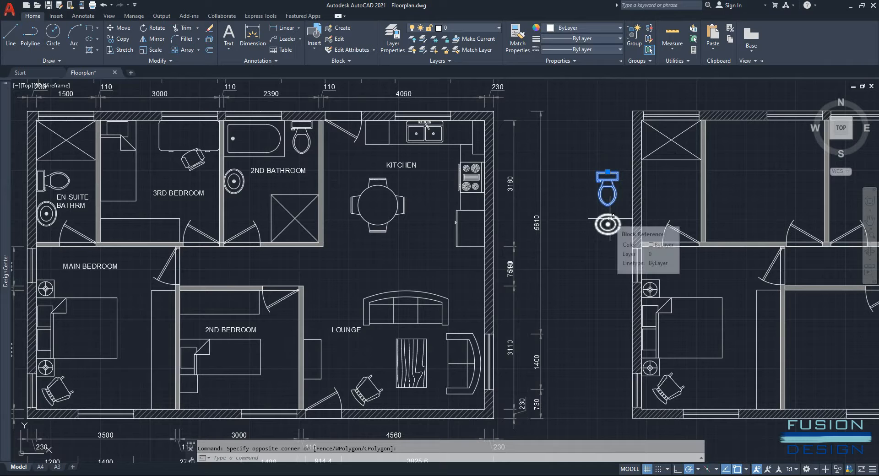
{"action": "left_click", "coordinate": [575, 161]}
{"action": "type", "text": "ro"}
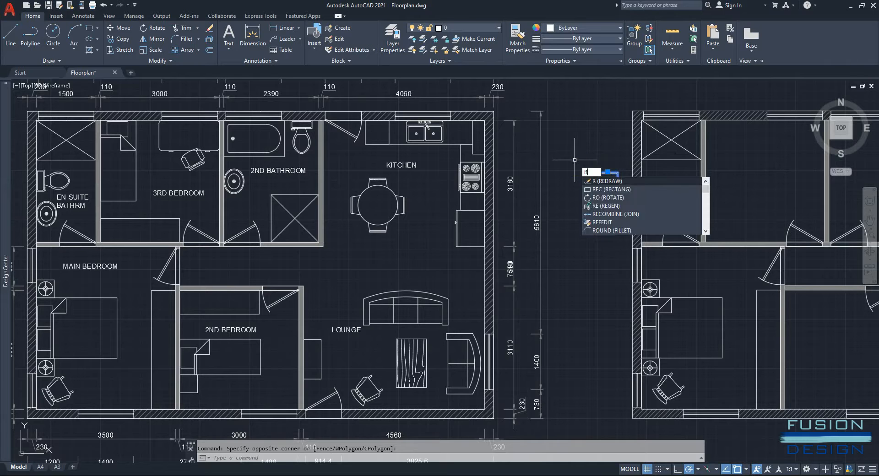
{"action": "key", "text": "Return"}
{"action": "left_click", "coordinate": [575, 159]}
{"action": "left_click", "coordinate": [574, 151]}
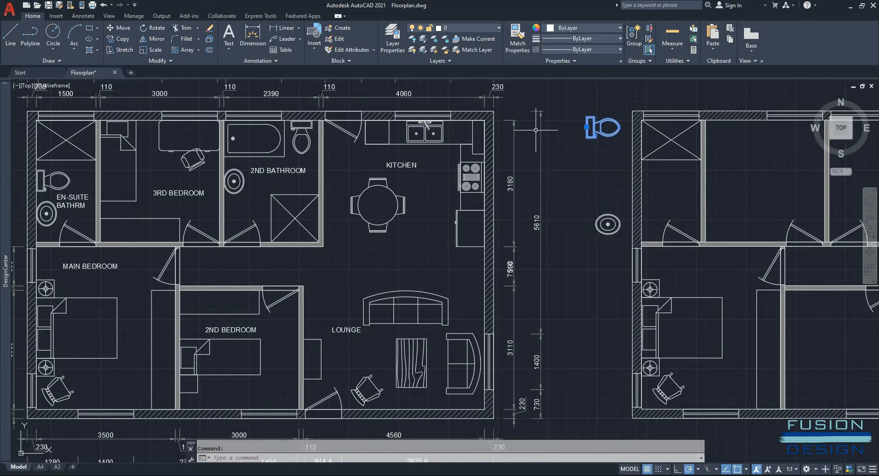
Move the toilet by its tank-edge grip against the en-suite's left wall, just below the shower.
{"action": "left_click", "coordinate": [589, 132]}
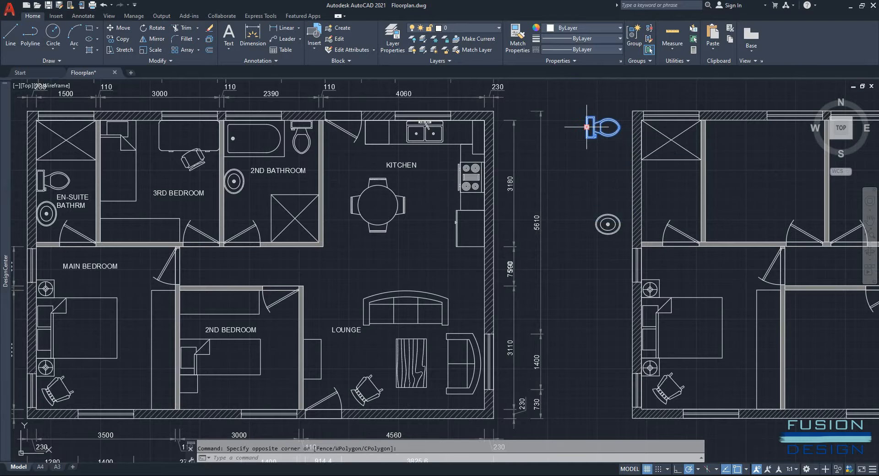
{"action": "left_click", "coordinate": [587, 126]}
{"action": "scroll", "coordinate": [671, 176], "scroll_direction": "up", "scroll_amount": 3}
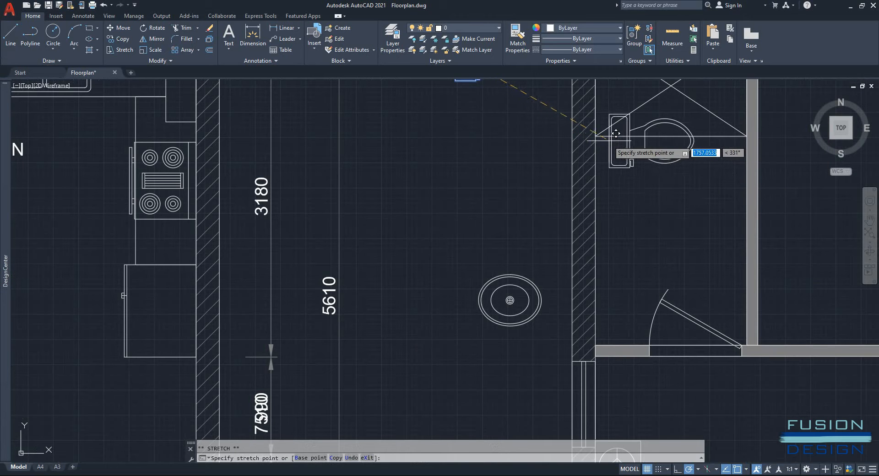
{"action": "left_click", "coordinate": [595, 186]}
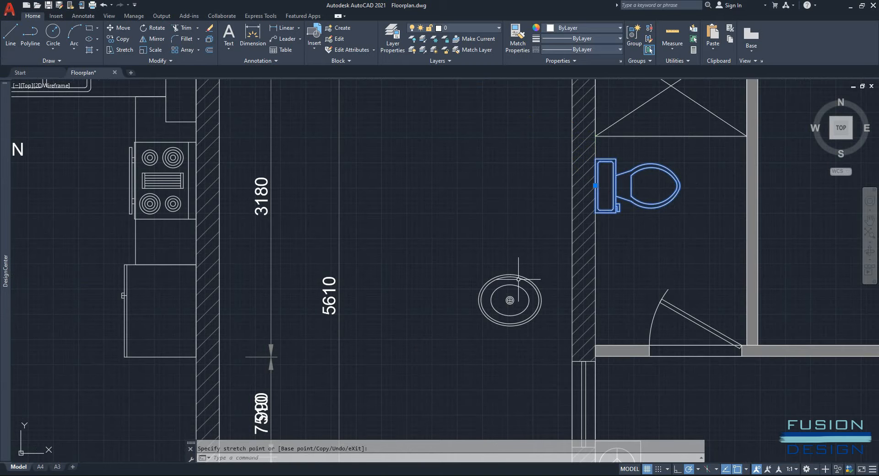
{"action": "key", "text": "Escape"}
Rotate the oval sink block 90 degrees about its drain centre so its long axis runs vertically.
{"action": "left_click", "coordinate": [518, 278]}
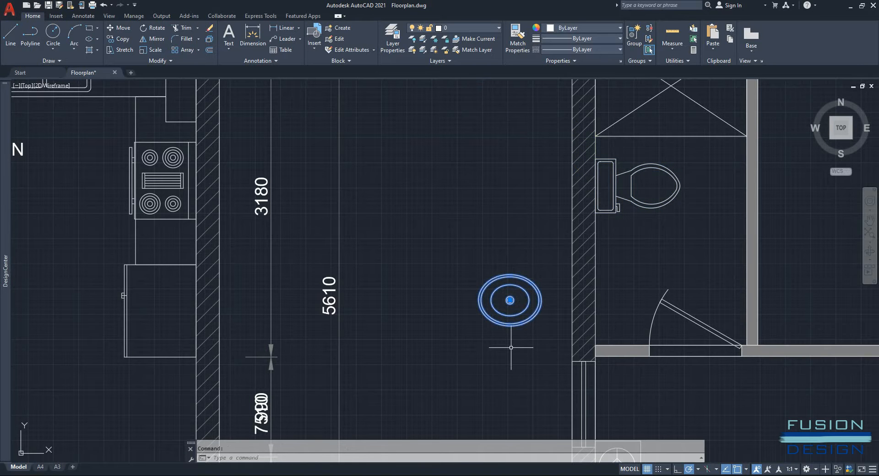
{"action": "type", "text": "ro"}
{"action": "key", "text": "Return"}
{"action": "scroll", "coordinate": [516, 326], "scroll_direction": "up", "scroll_amount": 2}
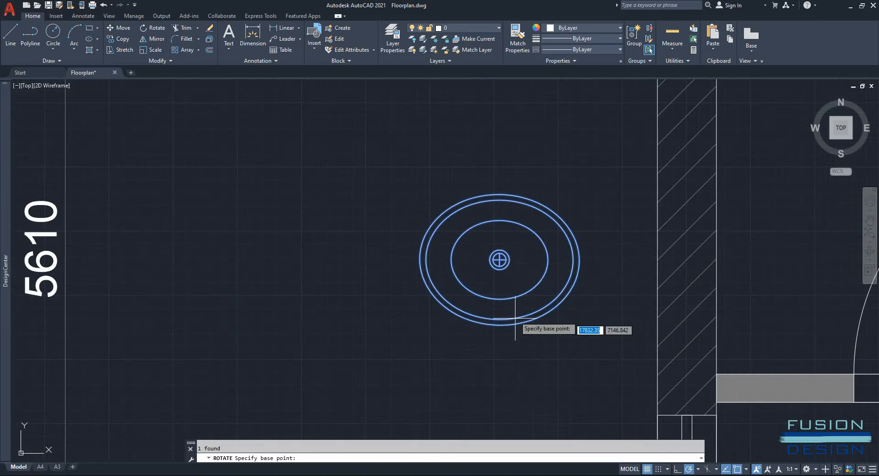
{"action": "left_click", "coordinate": [499, 259]}
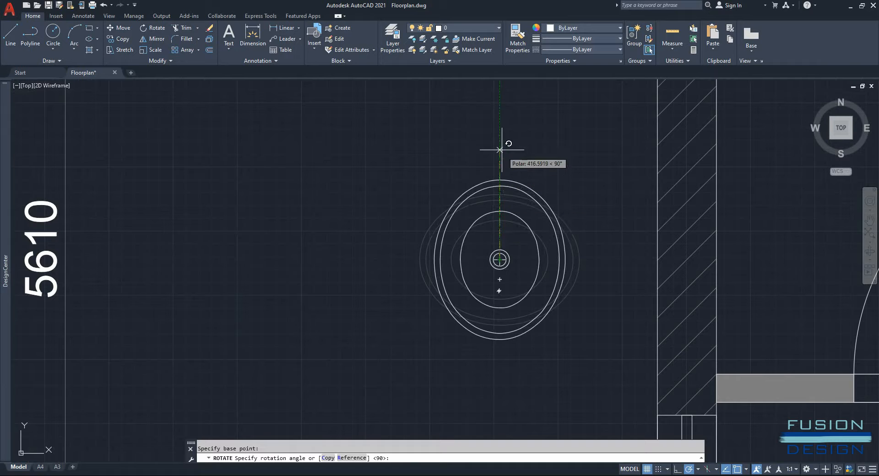
{"action": "left_click", "coordinate": [518, 187]}
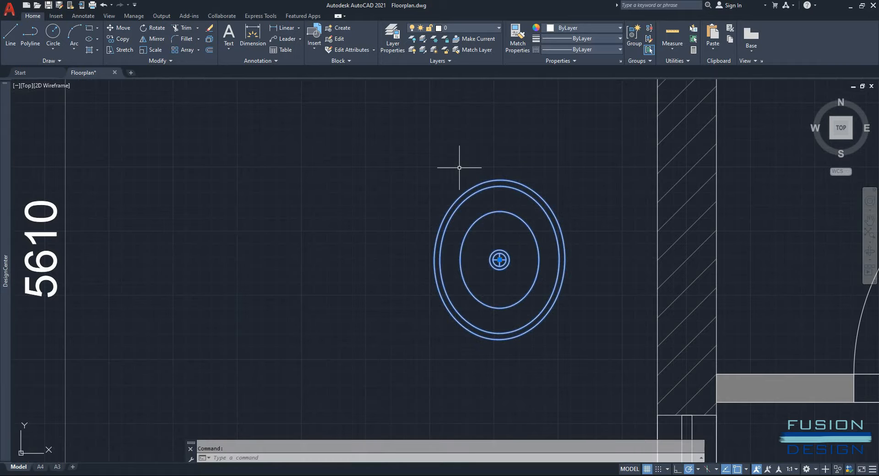
Move the sink by its left edge against the en-suite's left wall, just below the toilet.
{"action": "type", "text": "m"}
{"action": "key", "text": "Return"}
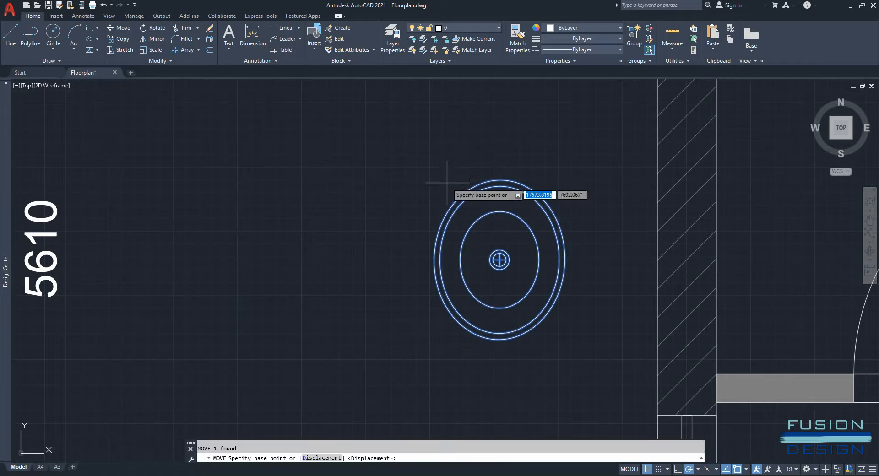
{"action": "left_click", "coordinate": [433, 260]}
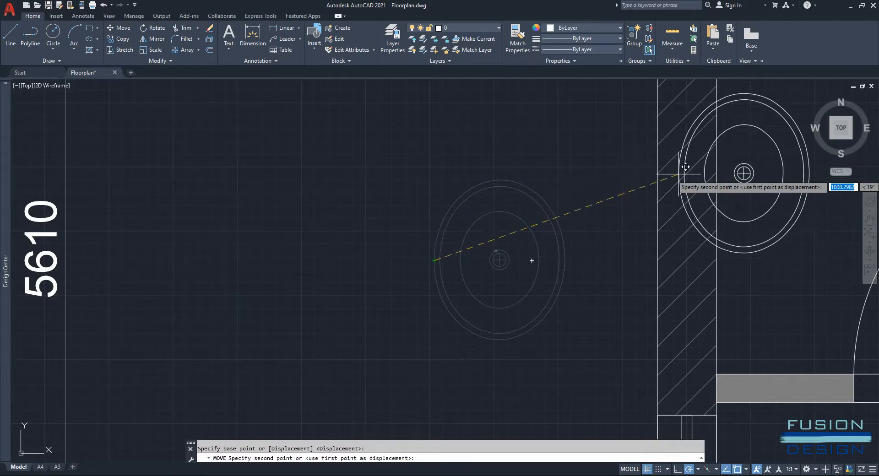
{"action": "scroll", "coordinate": [443, 289], "scroll_direction": "down", "scroll_amount": 4}
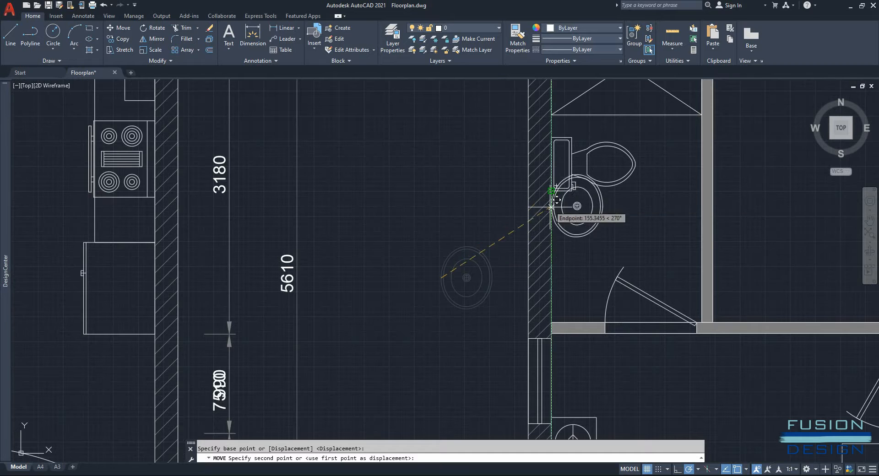
{"action": "left_click", "coordinate": [552, 235]}
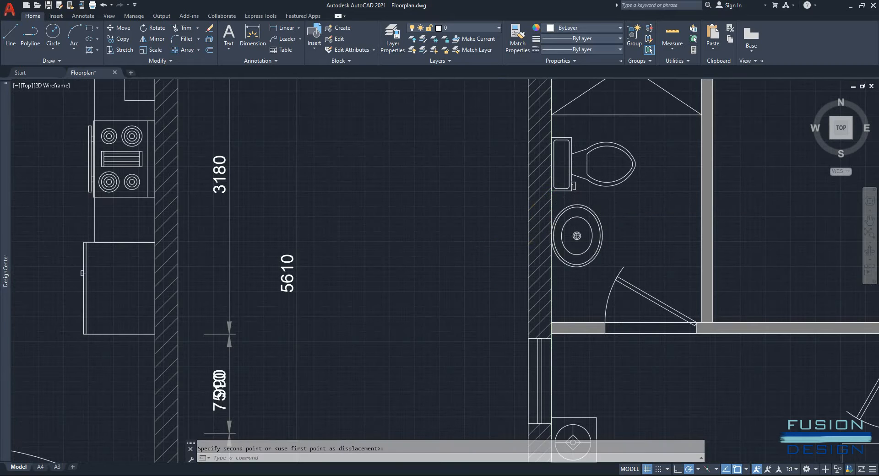
Copy the main bedroom's double bed into the 2nd bedroom of the second floor plan.
{"action": "scroll", "coordinate": [778, 242], "scroll_direction": "down", "scroll_amount": 6}
{"action": "middle_click_drag", "start_coordinate": [660, 269], "coordinate": [477, 255]}
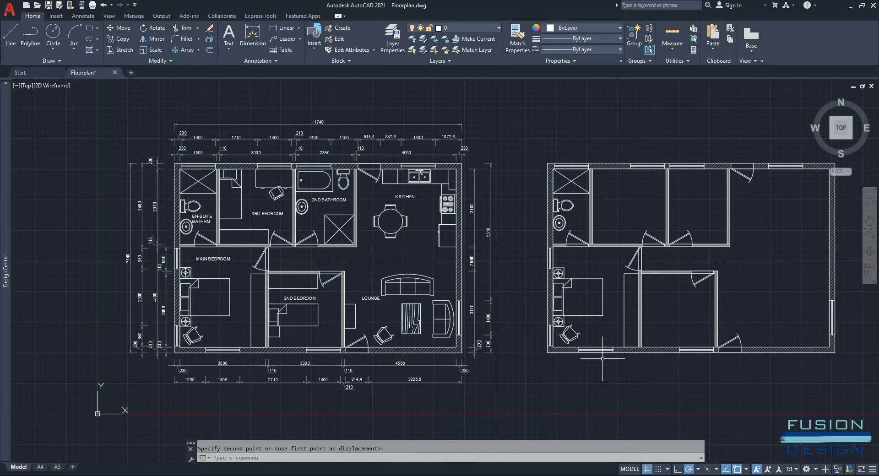
{"action": "left_click", "coordinate": [600, 314]}
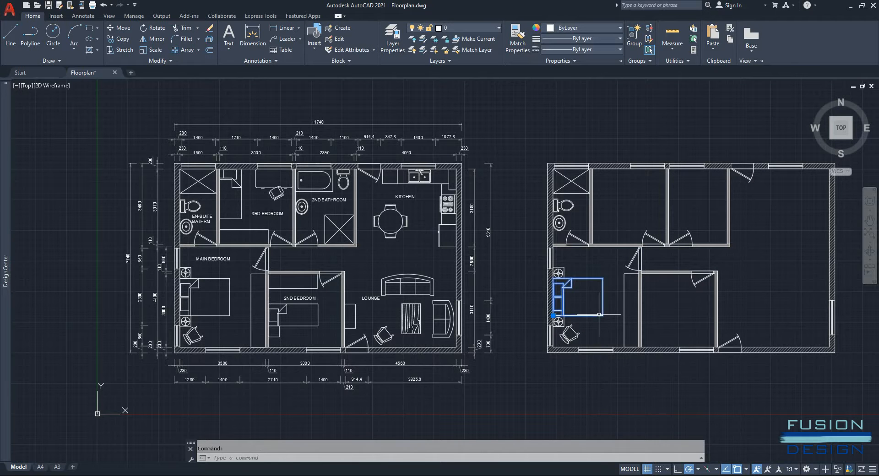
{"action": "middle_click_drag", "start_coordinate": [649, 360], "coordinate": [555, 359]}
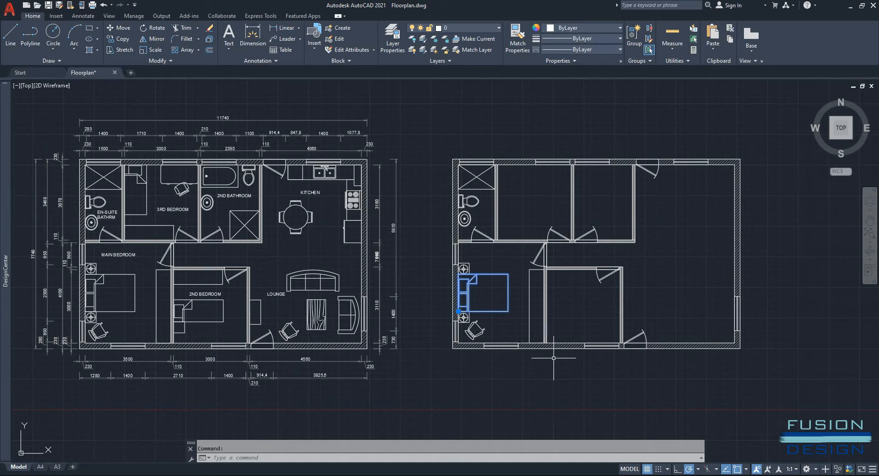
{"action": "type", "text": "co"}
{"action": "key", "text": "Return"}
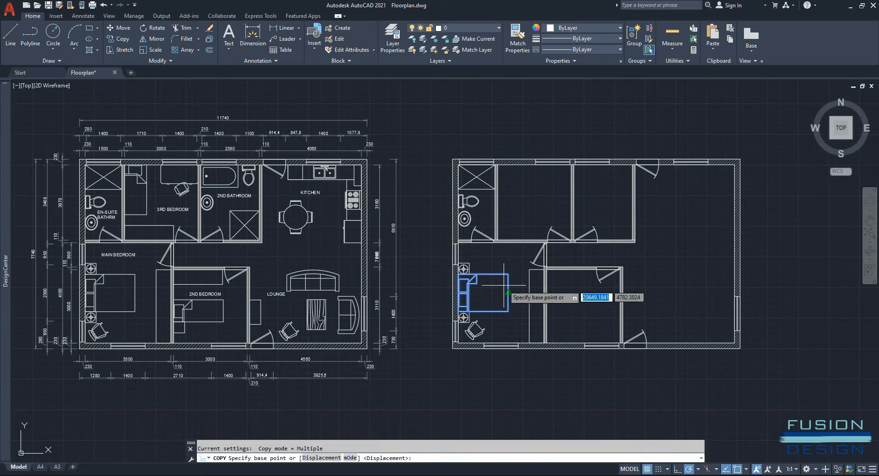
{"action": "left_click", "coordinate": [489, 292]}
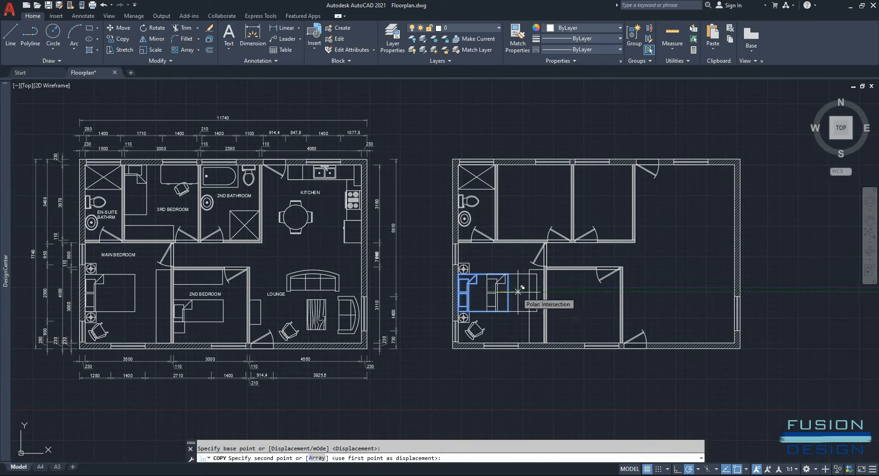
{"action": "left_click", "coordinate": [588, 305]}
{"action": "key", "text": "Escape"}
Explode the bed copy in the 2nd bedroom into separate lines.
{"action": "scroll", "coordinate": [572, 311], "scroll_direction": "up", "scroll_amount": 3}
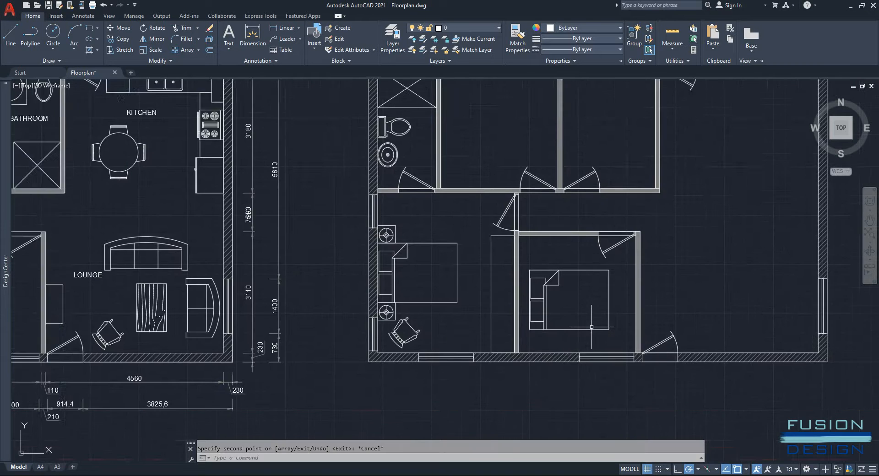
{"action": "mouse_move", "coordinate": [591, 316]}
{"action": "middle_mouse_down"}
{"action": "mouse_move", "coordinate": [564, 319]}
{"action": "mouse_move", "coordinate": [591, 312]}
{"action": "middle_mouse_up"}
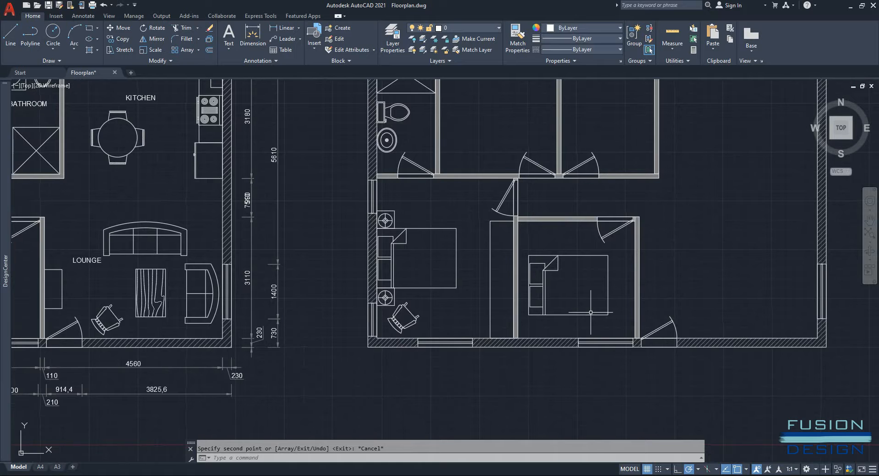
{"action": "scroll", "coordinate": [590, 312], "scroll_direction": "up", "scroll_amount": 4}
{"action": "left_click", "coordinate": [590, 318]}
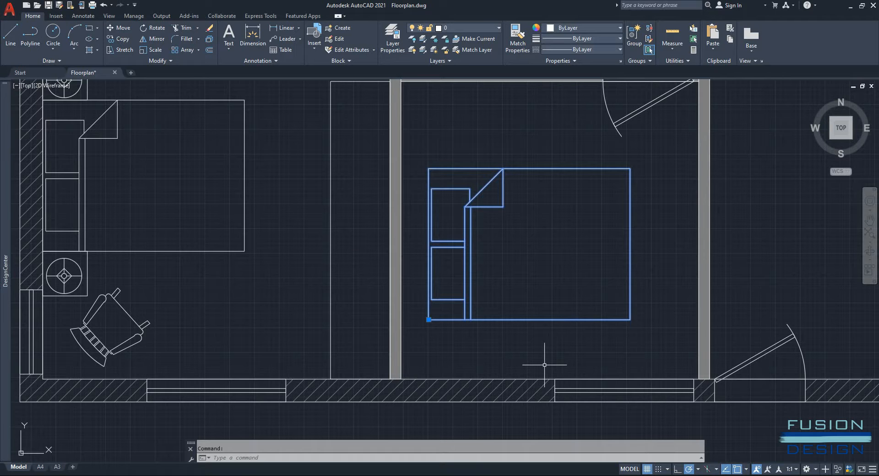
{"action": "type", "text": "x"}
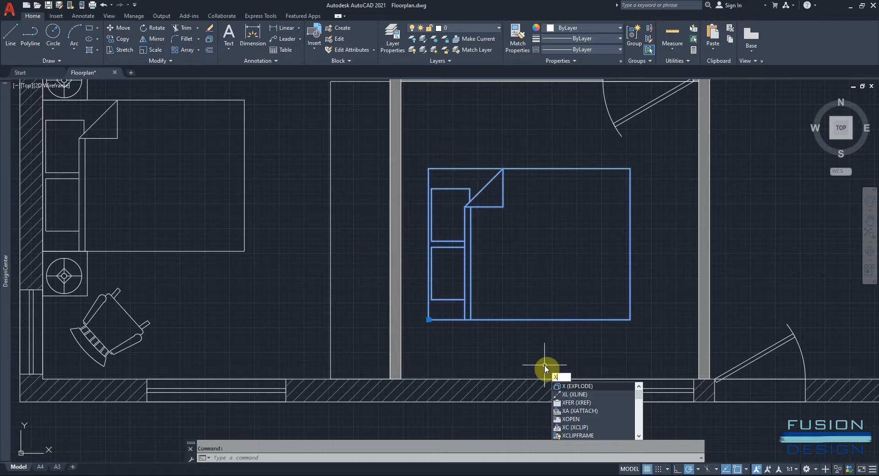
{"action": "key", "text": "Return"}
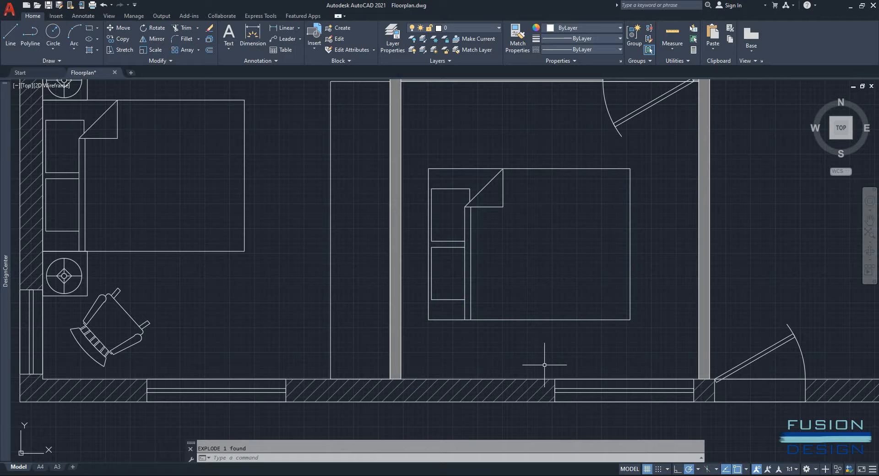
Select the exploded bed's upper edge and folded-corner lines to check that they are separate objects.
{"action": "left_click", "coordinate": [536, 166]}
{"action": "left_click", "coordinate": [556, 174]}
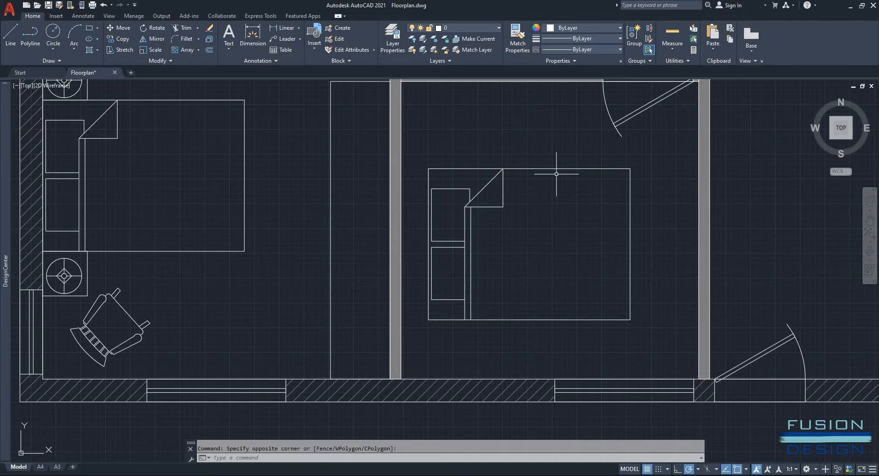
{"action": "left_click", "coordinate": [556, 172]}
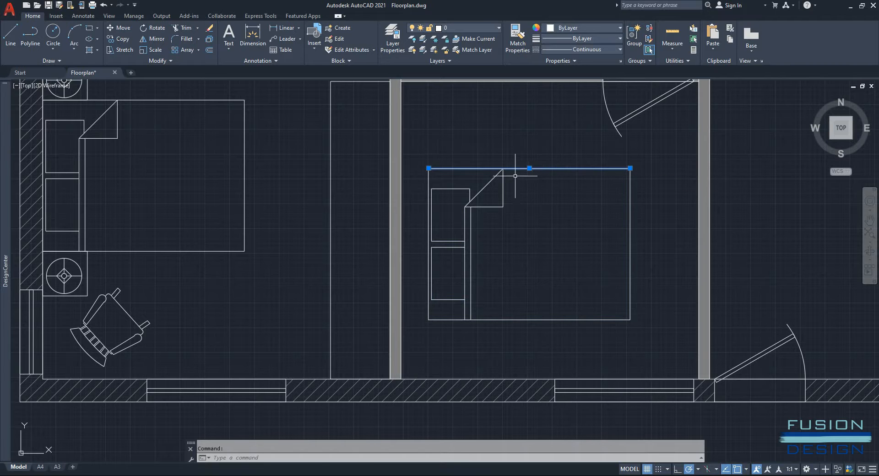
{"action": "left_click", "coordinate": [491, 180]}
{"action": "left_click", "coordinate": [481, 206]}
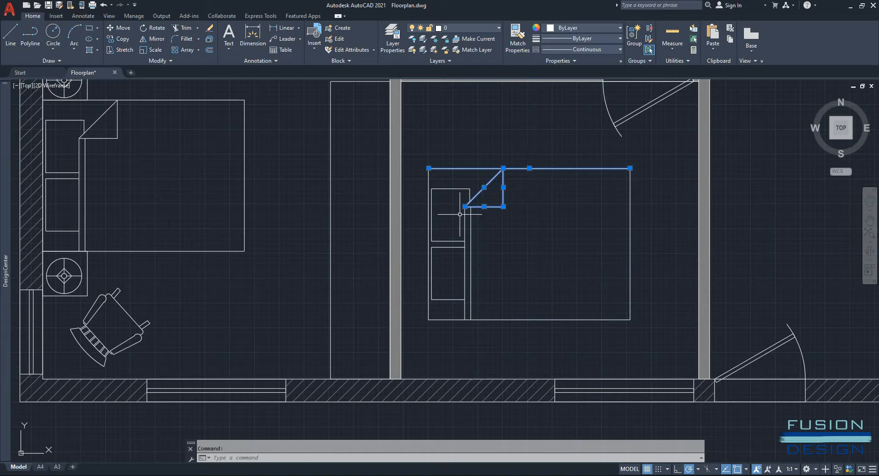
Undo the last line, then draw a horizontal line across the bed copy from 900 below its top-right corner to its left edge.
{"action": "key", "text": "ctrl+z"}
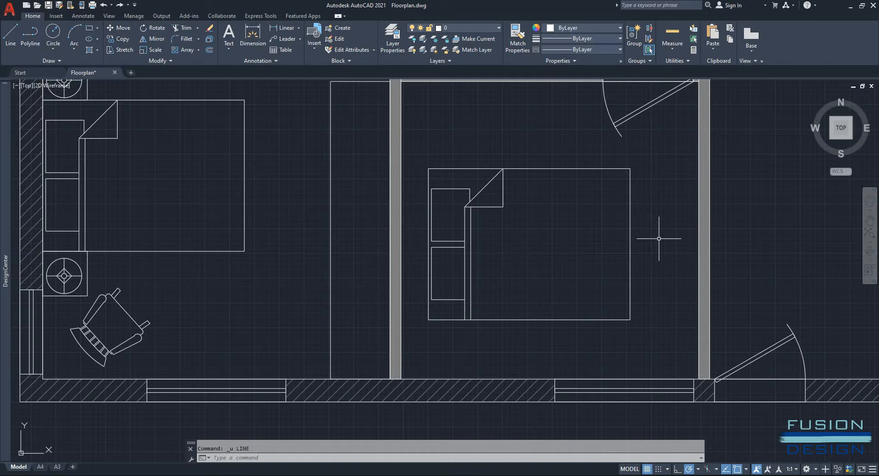
{"action": "right_click", "coordinate": [660, 243]}
{"action": "left_click", "coordinate": [673, 250]}
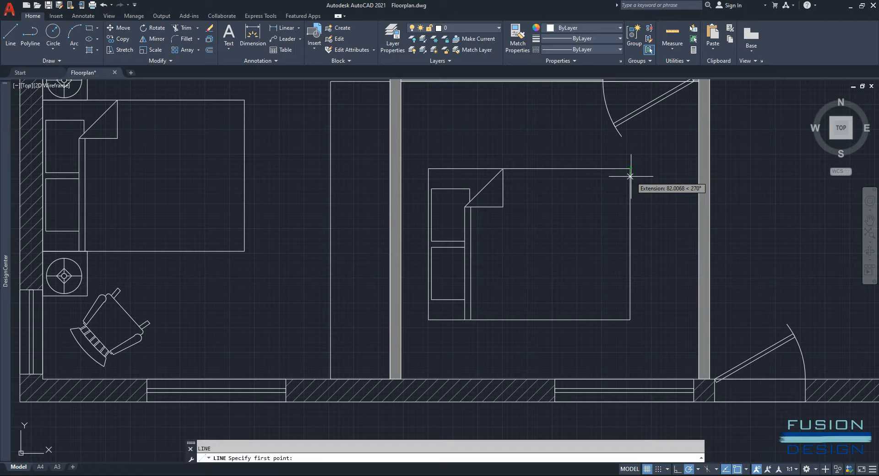
{"action": "type", "text": "900"}
{"action": "key", "text": "Return"}
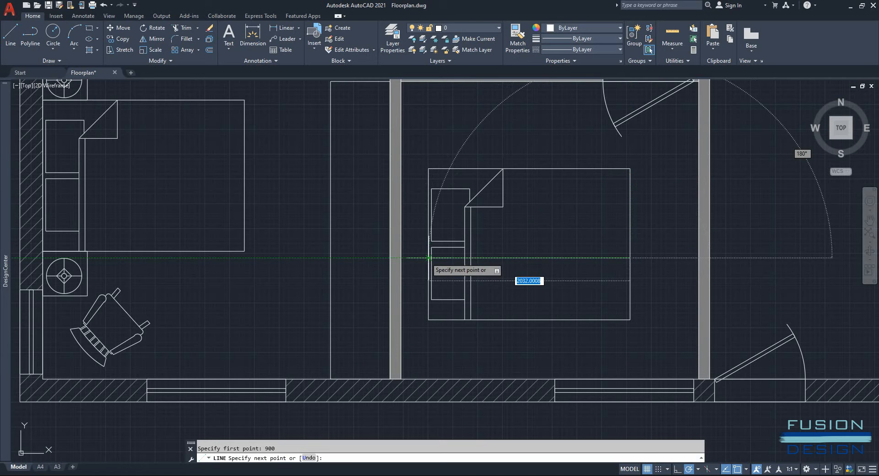
{"action": "left_click", "coordinate": [429, 258]}
{"action": "key", "text": "Escape"}
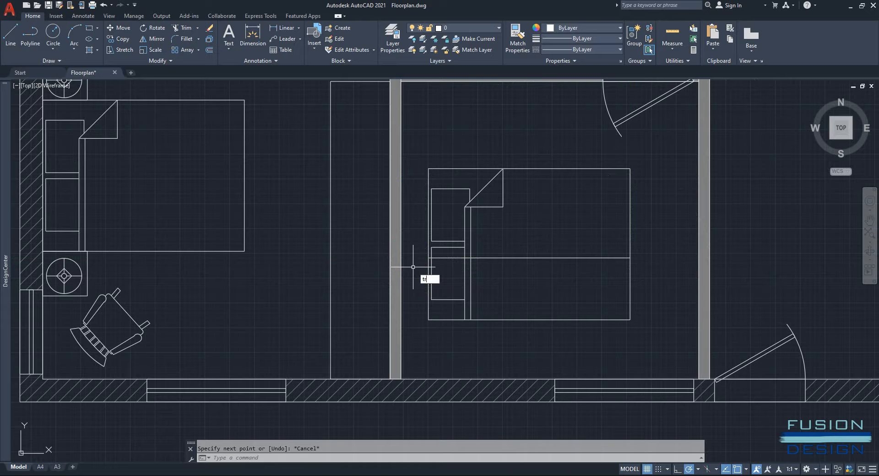
Trim the bed copy's outer side edges, lower pillow side lines and blanket fold line below the new horizontal line.
{"action": "key", "text": "Return"}
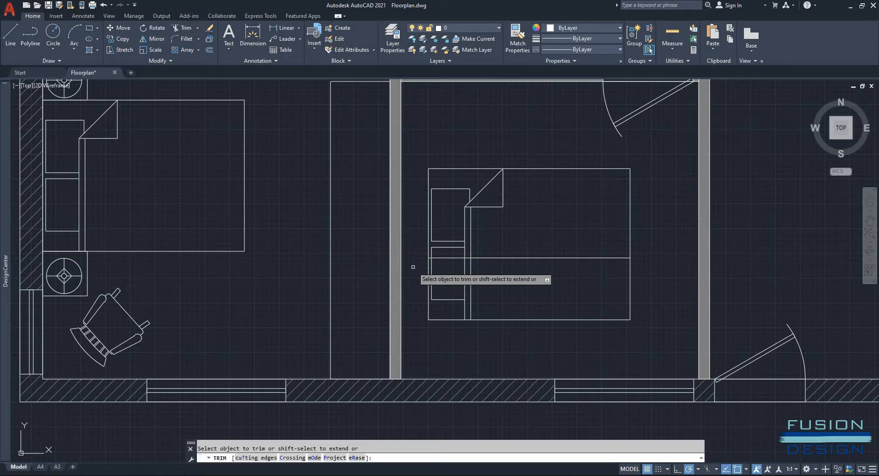
{"action": "left_click", "coordinate": [429, 265]}
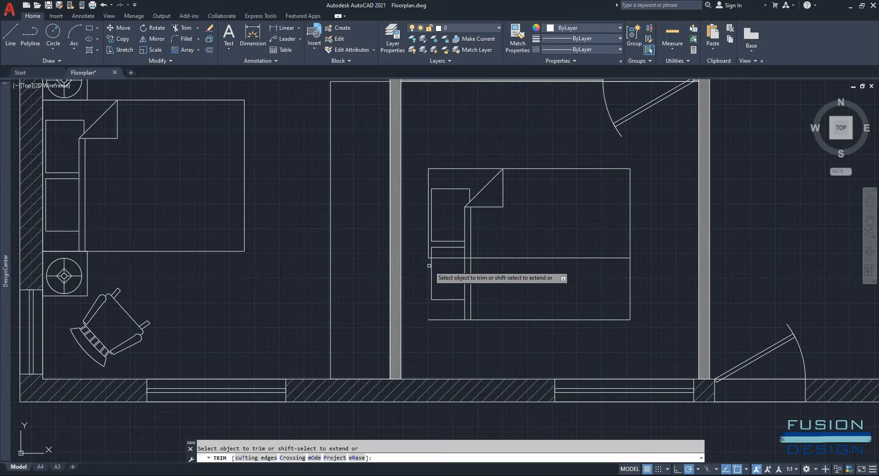
{"action": "left_click", "coordinate": [431, 266]}
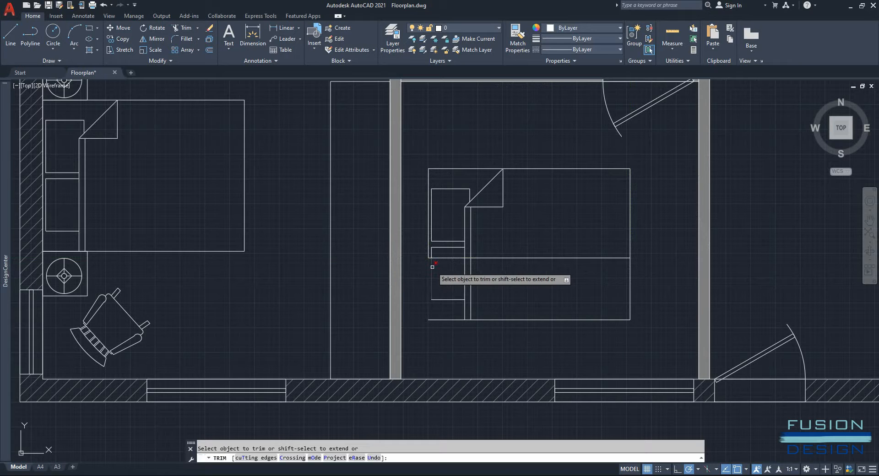
{"action": "left_click", "coordinate": [464, 269]}
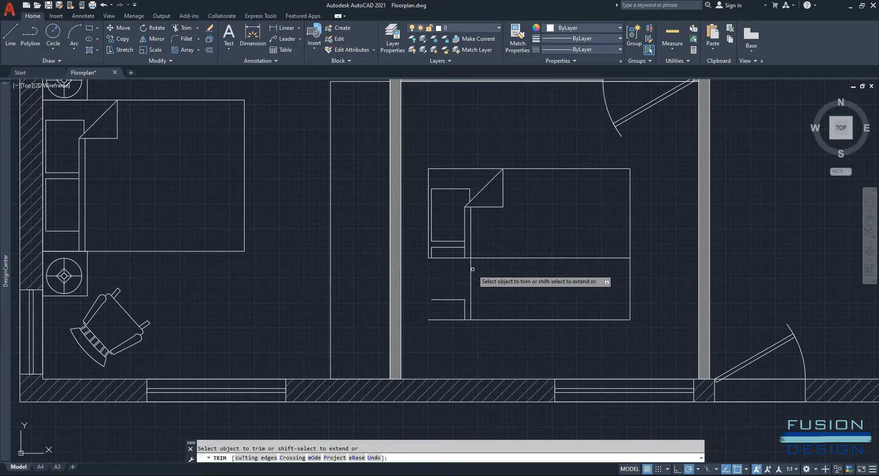
{"action": "left_click", "coordinate": [471, 270]}
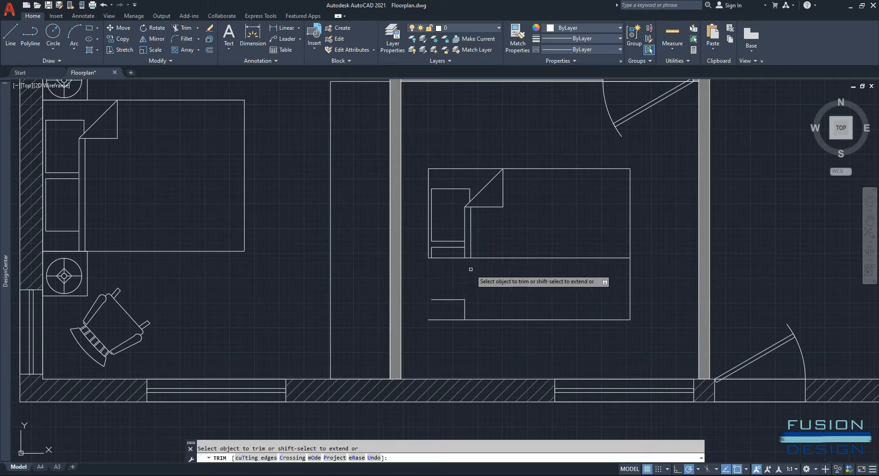
{"action": "left_click", "coordinate": [630, 275]}
{"action": "key", "text": "Escape"}
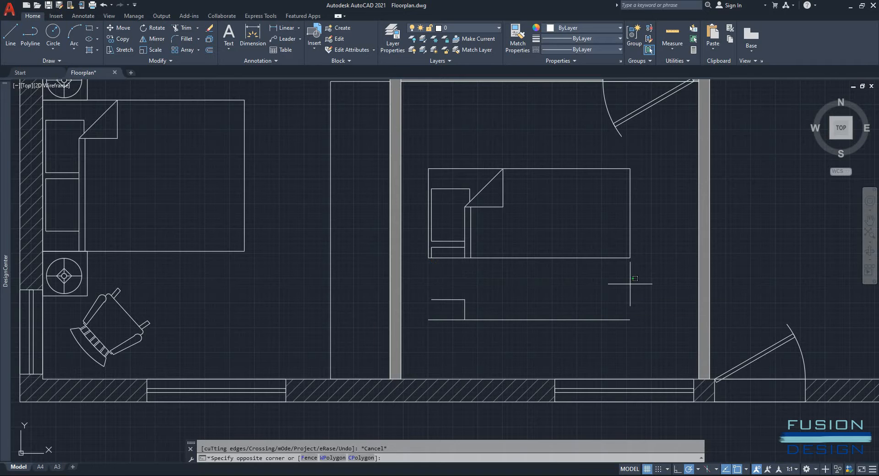
Erase the leftover lines below the narrowed bed and the two remaining lines of the second pillow inside it.
{"action": "left_click", "coordinate": [632, 287]}
{"action": "left_click", "coordinate": [423, 331]}
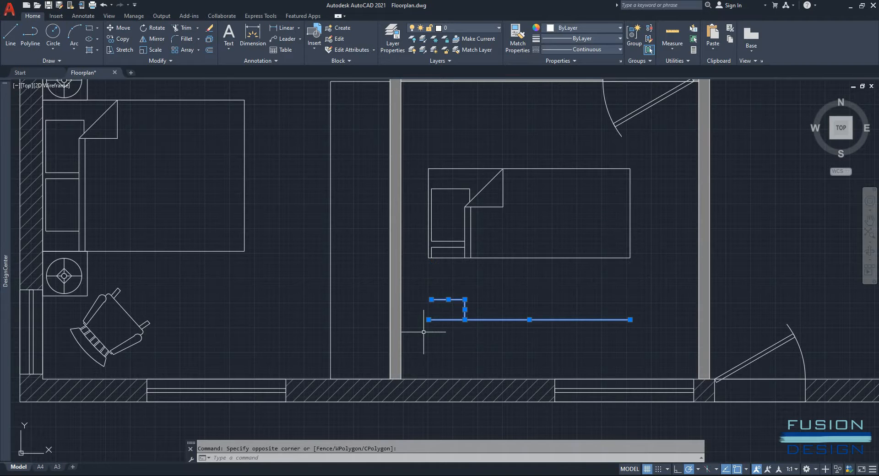
{"action": "key", "text": "Delete"}
{"action": "scroll", "coordinate": [437, 249], "scroll_direction": "up", "scroll_amount": 2}
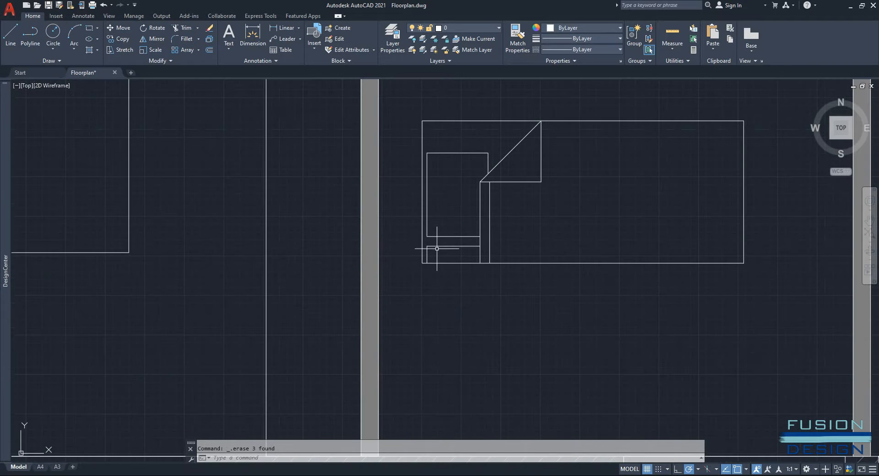
{"action": "left_click", "coordinate": [440, 246]}
{"action": "left_click", "coordinate": [426, 254]}
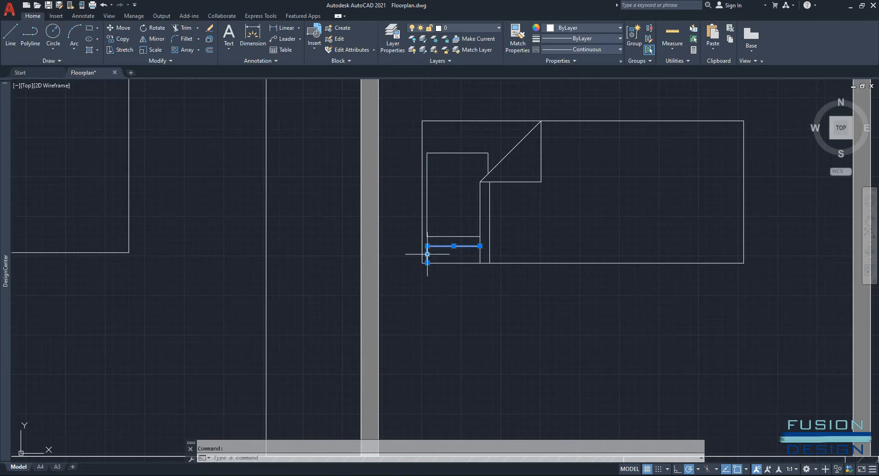
{"action": "key", "text": "Delete"}
{"action": "scroll", "coordinate": [531, 324], "scroll_direction": "down", "scroll_amount": 1}
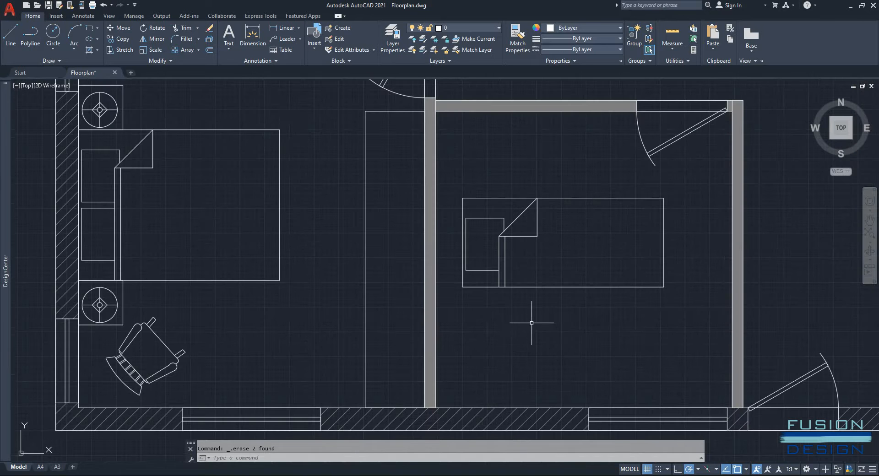
Group all the lines of the single bed in the 2nd bedroom and select it to check that it acts as one object.
{"action": "left_click", "coordinate": [689, 307]}
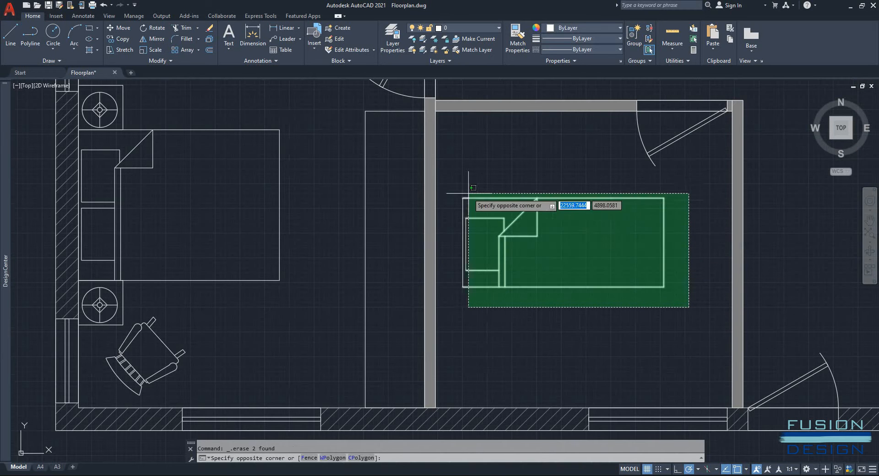
{"action": "left_click", "coordinate": [453, 187]}
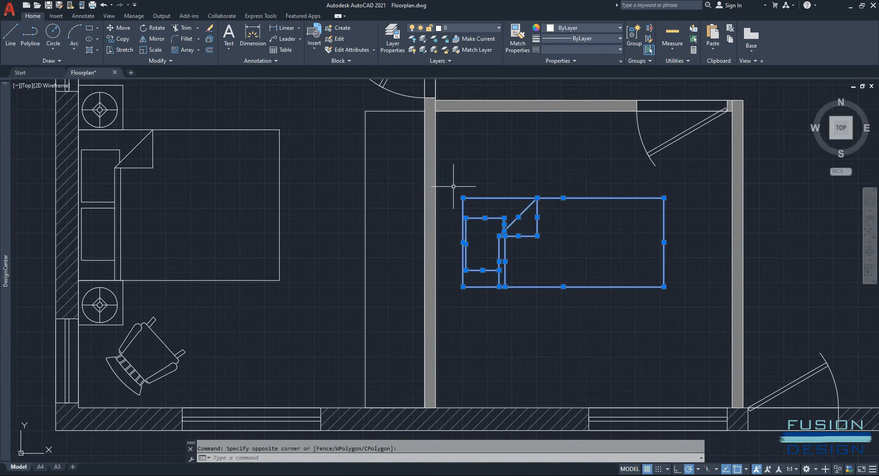
{"action": "left_click", "coordinate": [638, 36]}
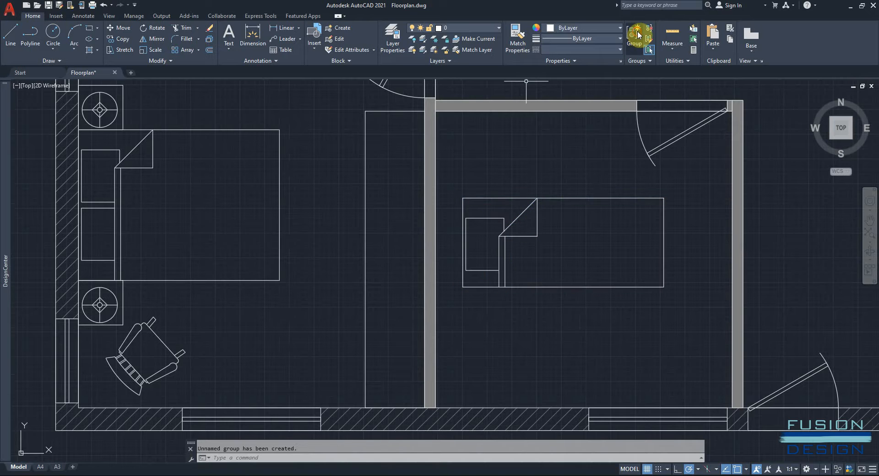
{"action": "left_click", "coordinate": [593, 287]}
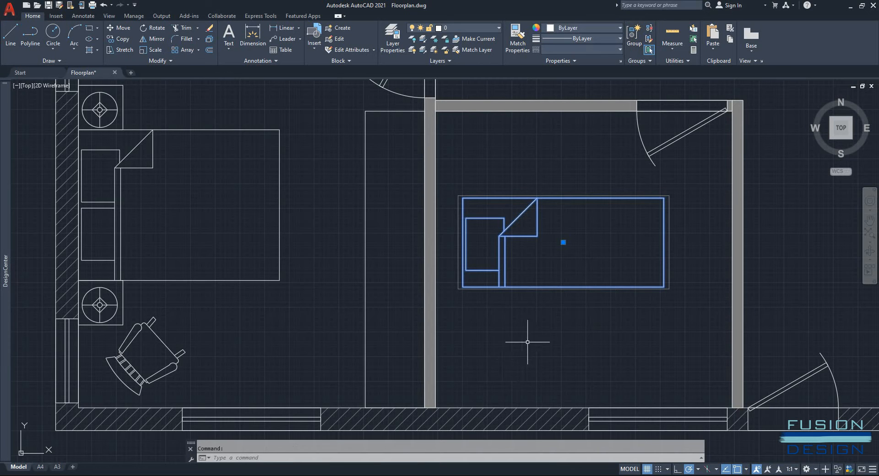
{"action": "key", "text": "Escape"}
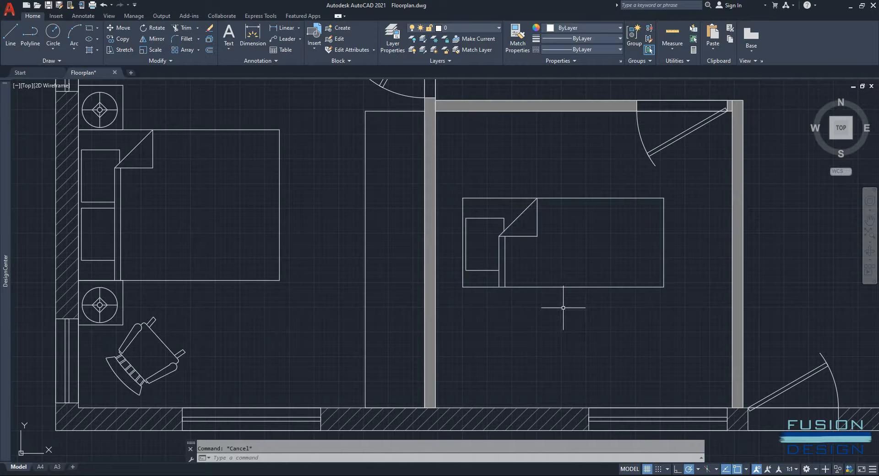
Move the single bed by the midpoint of its head edge to the midpoint between the two corners of the 2nd bedroom's left wall.
{"action": "scroll", "coordinate": [563, 310], "scroll_direction": "down", "scroll_amount": 2}
{"action": "mouse_move", "coordinate": [563, 311]}
{"action": "middle_mouse_down"}
{"action": "mouse_move", "coordinate": [774, 281]}
{"action": "mouse_move", "coordinate": [722, 285]}
{"action": "middle_mouse_up"}
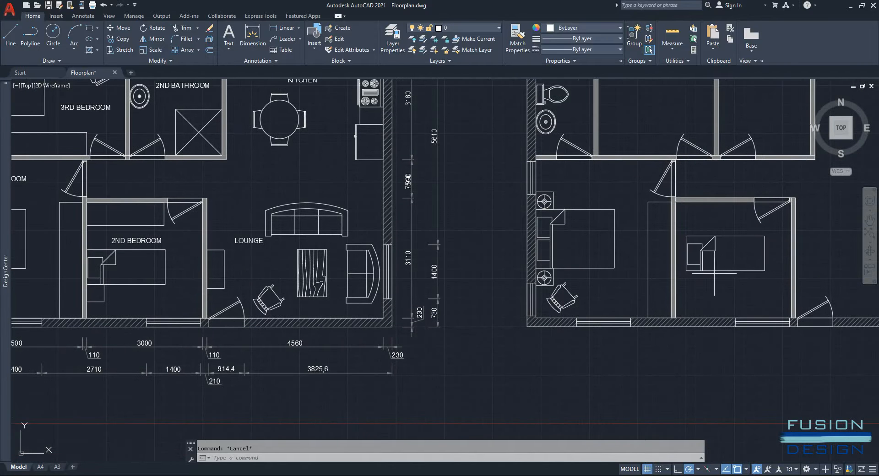
{"action": "left_click", "coordinate": [714, 271]}
{"action": "left_click", "coordinate": [701, 282]}
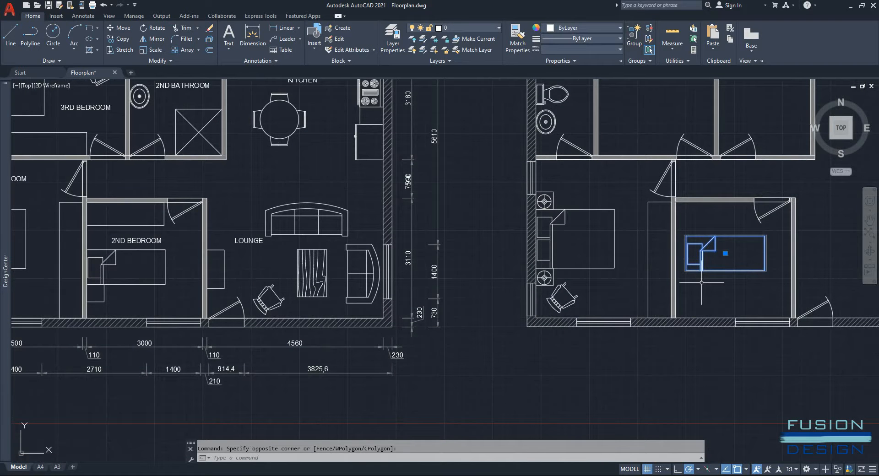
{"action": "type", "text": "m"}
{"action": "key", "text": "Return"}
{"action": "scroll", "coordinate": [694, 259], "scroll_direction": "up", "scroll_amount": 4}
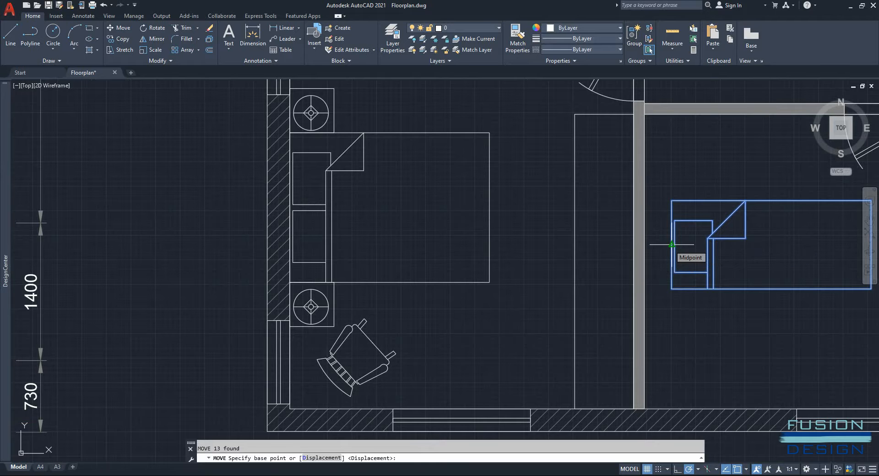
{"action": "left_click", "coordinate": [671, 244]}
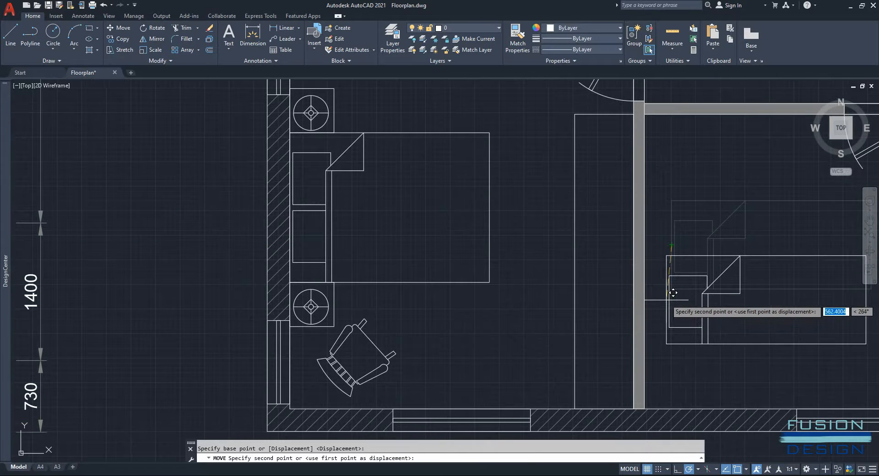
{"action": "middle_click_drag", "start_coordinate": [664, 300], "coordinate": [535, 286]}
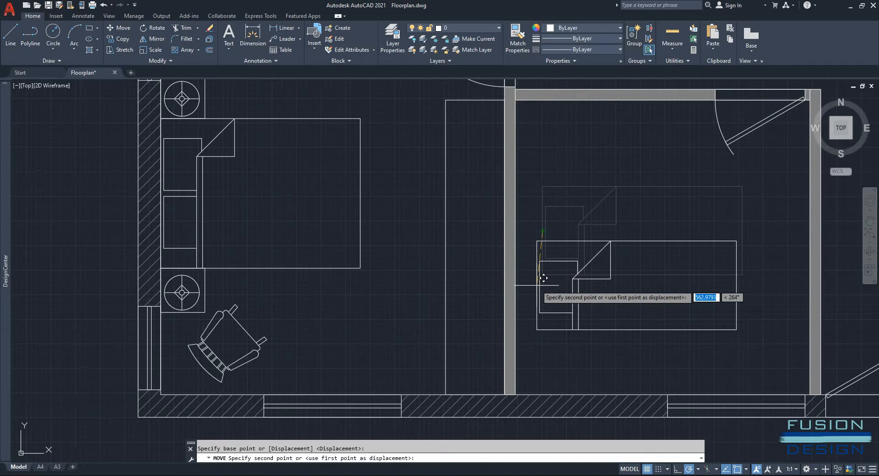
{"action": "right_click", "coordinate": [538, 290], "text": "shift"}
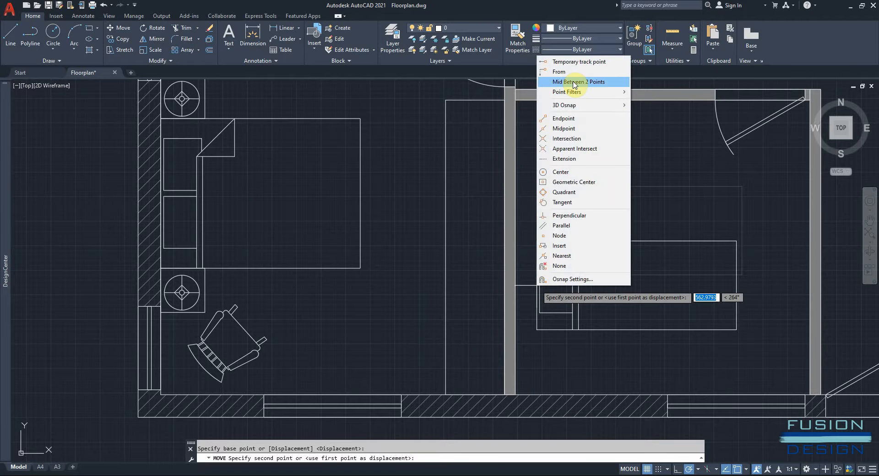
{"action": "left_click", "coordinate": [573, 84]}
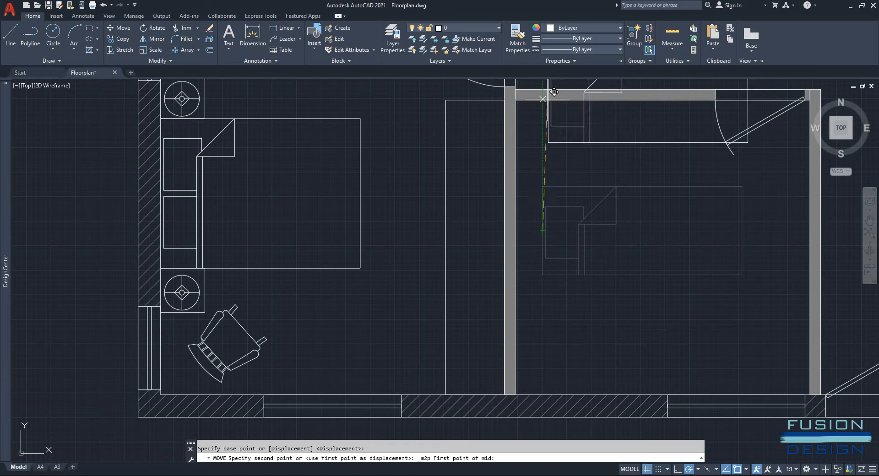
{"action": "left_click", "coordinate": [522, 93]}
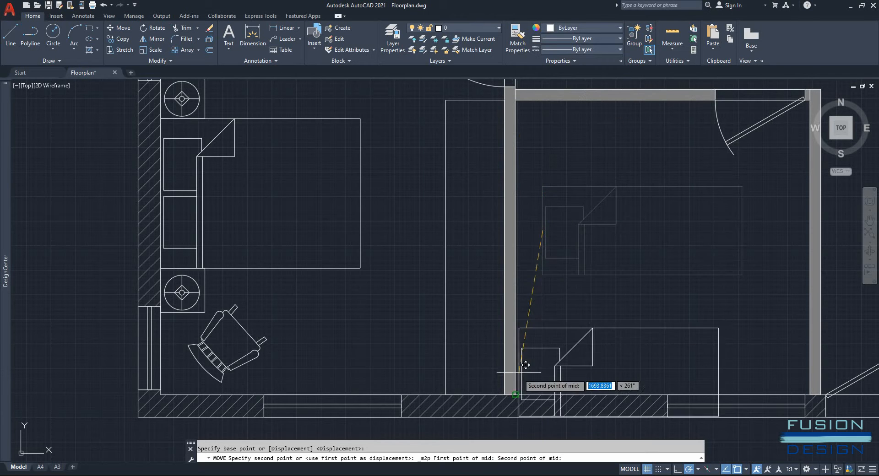
{"action": "left_click", "coordinate": [523, 380]}
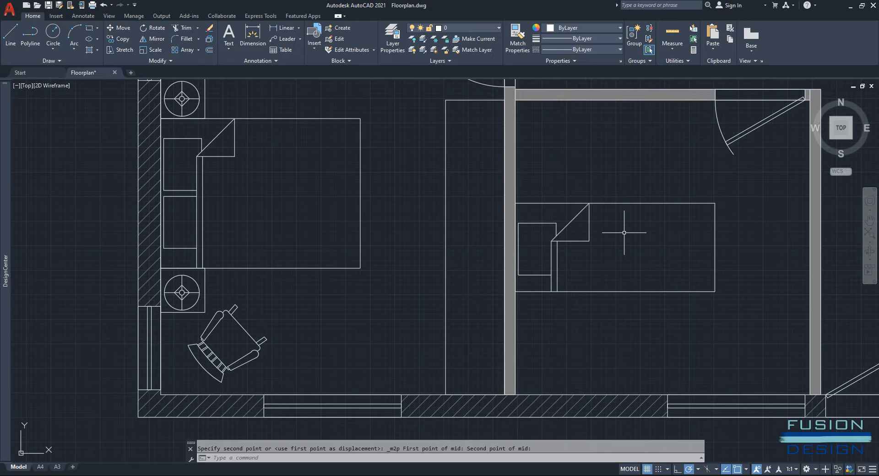
Copy the main bedroom's lower bedside table and lamp from its top-left corner to the single bed's lower-left corner.
{"action": "left_click", "coordinate": [204, 278]}
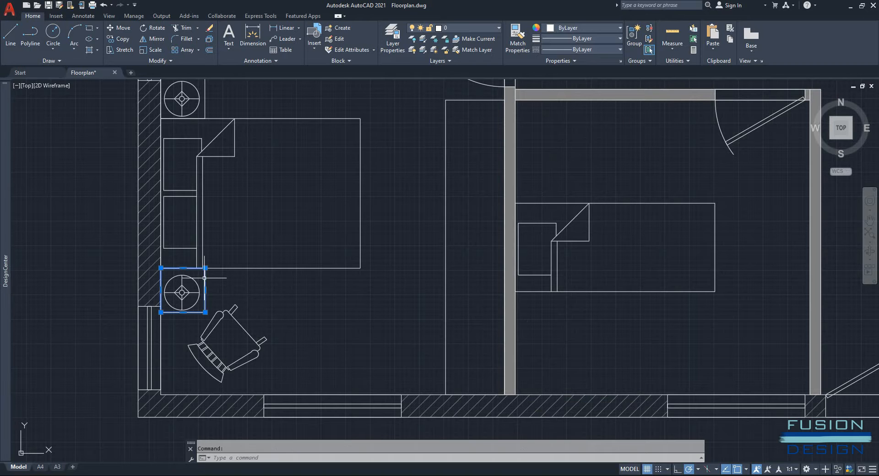
{"action": "left_click", "coordinate": [251, 283]}
{"action": "left_click", "coordinate": [186, 290]}
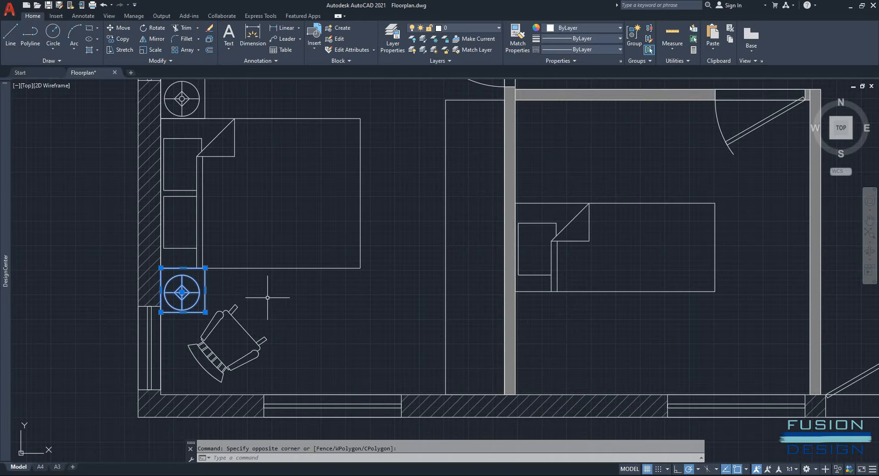
{"action": "middle_click_drag", "start_coordinate": [267, 298], "coordinate": [349, 301]}
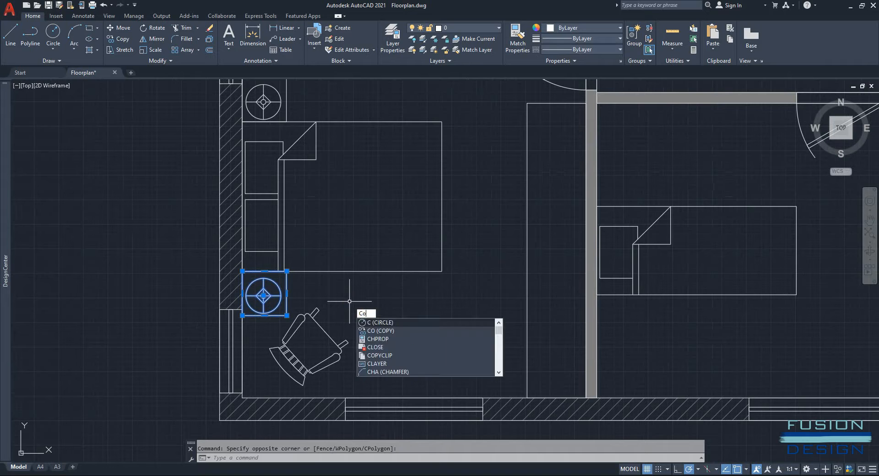
{"action": "type", "text": "o"}
{"action": "key", "text": "Return"}
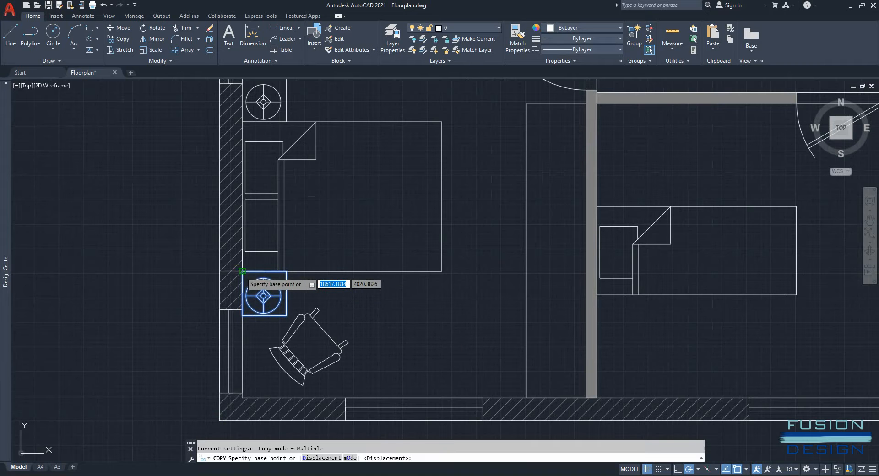
{"action": "left_click", "coordinate": [242, 271]}
{"action": "left_click", "coordinate": [597, 294]}
{"action": "key", "text": "Escape"}
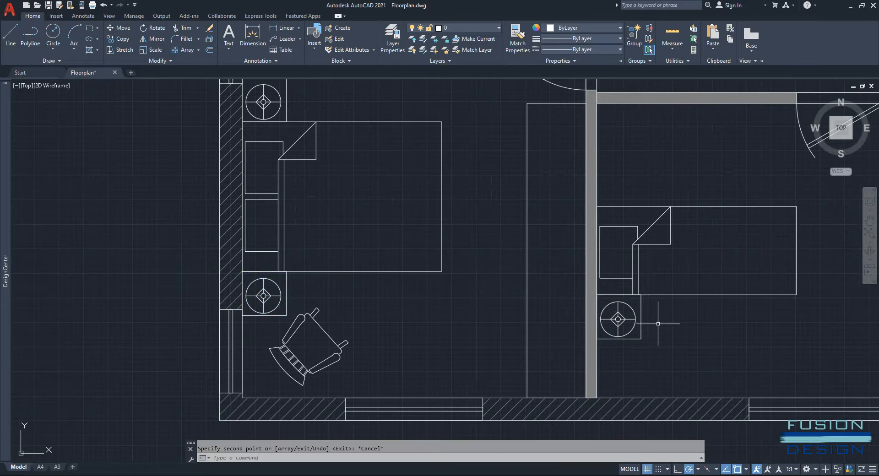
Measure the first plan's 2nd bedroom cupboard, and draw a 2000 by 600 rectangle from the upper-left inner corner of the second plan's 2nd bedroom.
{"action": "scroll", "coordinate": [714, 319], "scroll_direction": "down", "scroll_amount": 2}
{"action": "middle_click_drag", "start_coordinate": [699, 319], "coordinate": [669, 313]}
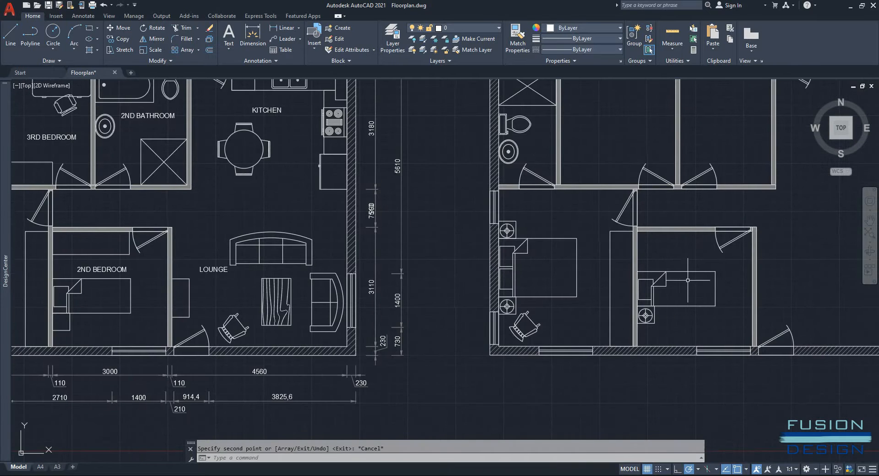
{"action": "middle_click_drag", "start_coordinate": [704, 257], "coordinate": [667, 257]}
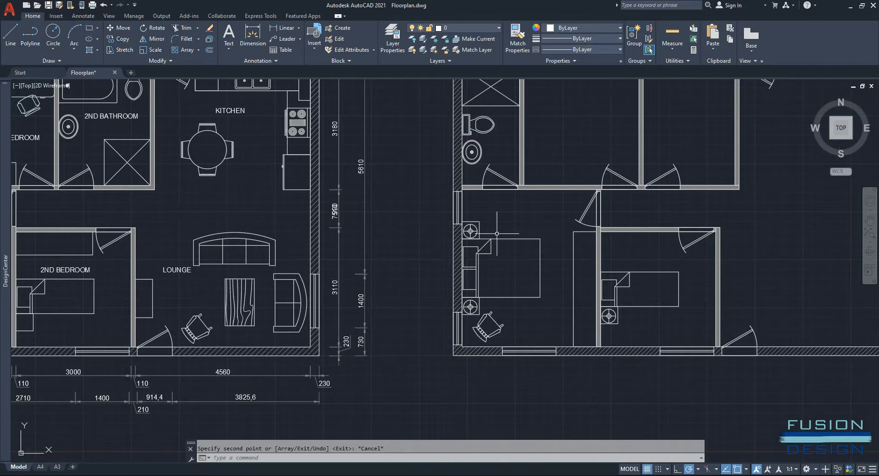
{"action": "left_click", "coordinate": [677, 34]}
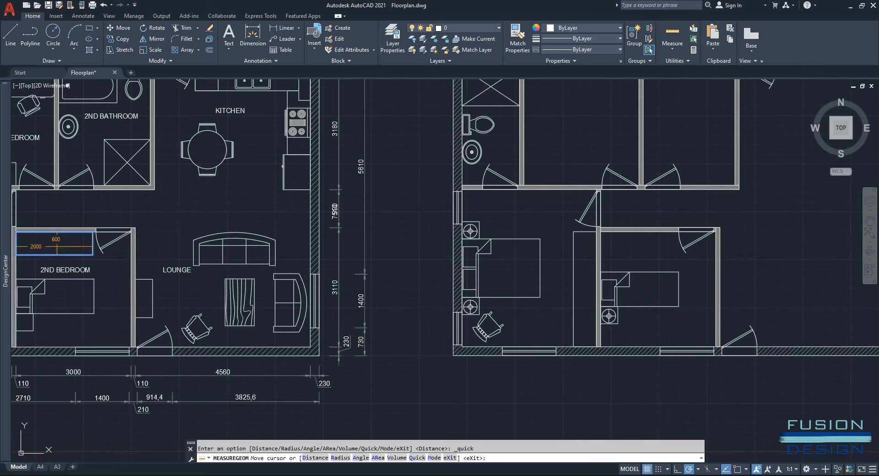
{"action": "key", "text": "Escape"}
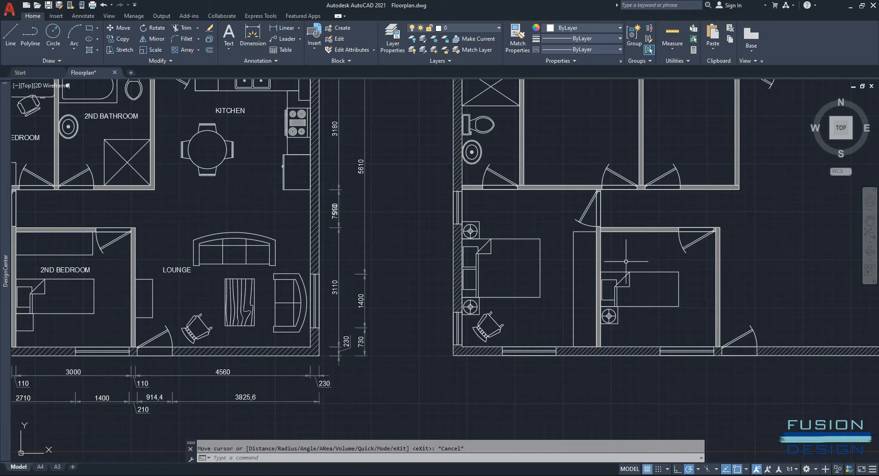
{"action": "type", "text": "re"}
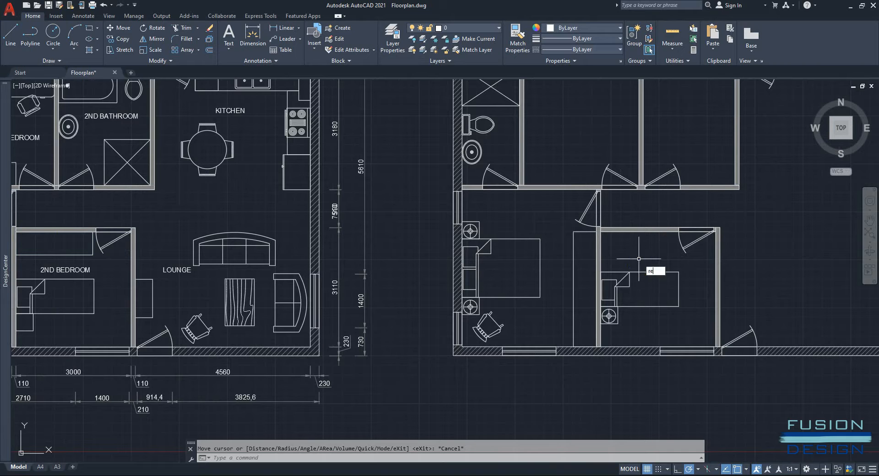
{"action": "key", "text": "Return"}
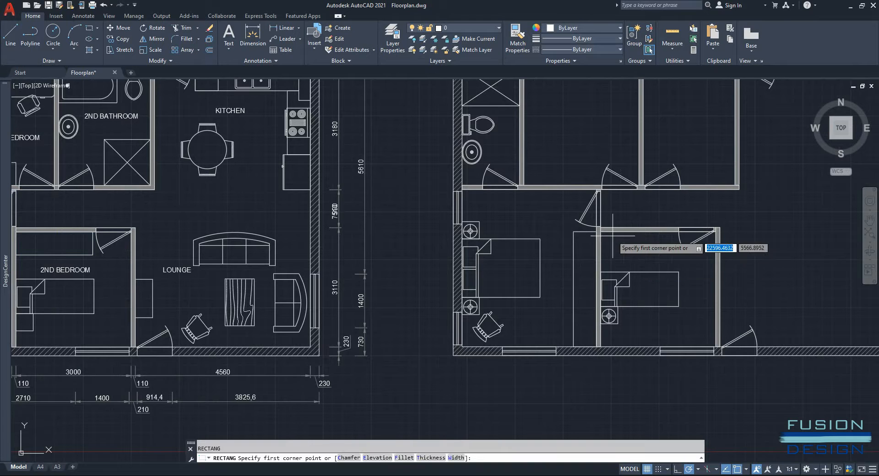
{"action": "left_click", "coordinate": [600, 231]}
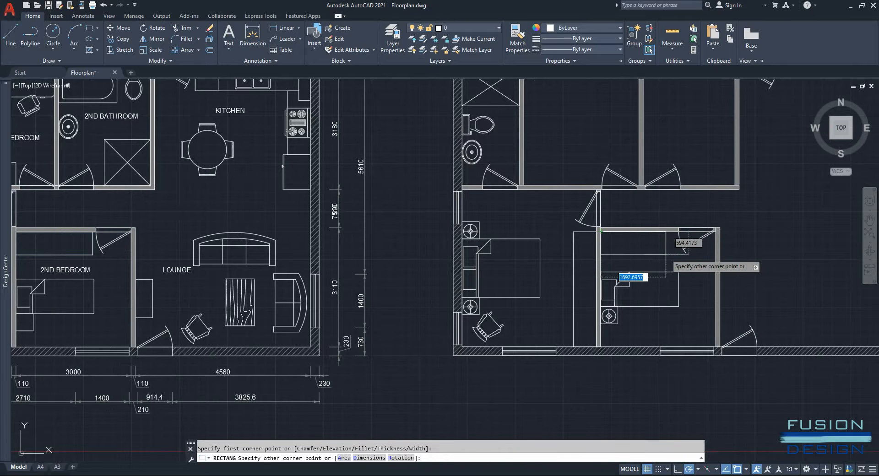
{"action": "type", "text": "2000"}
{"action": "key", "text": "Tab"}
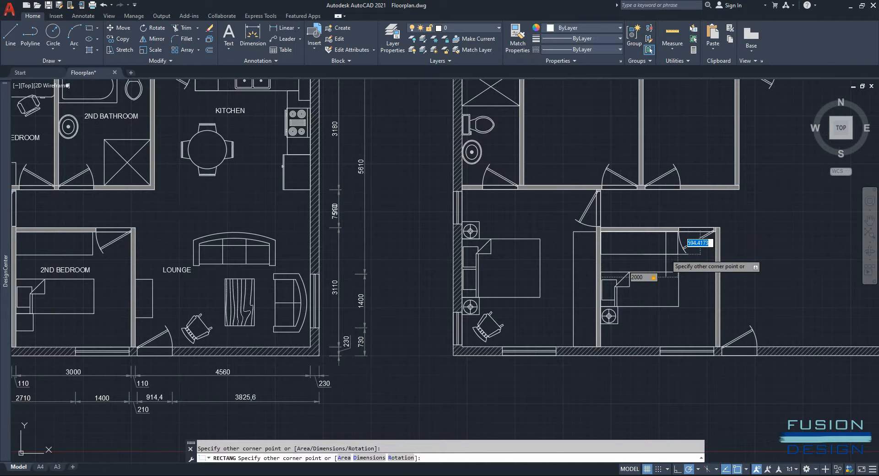
{"action": "type", "text": "600"}
{"action": "key", "text": "Return"}
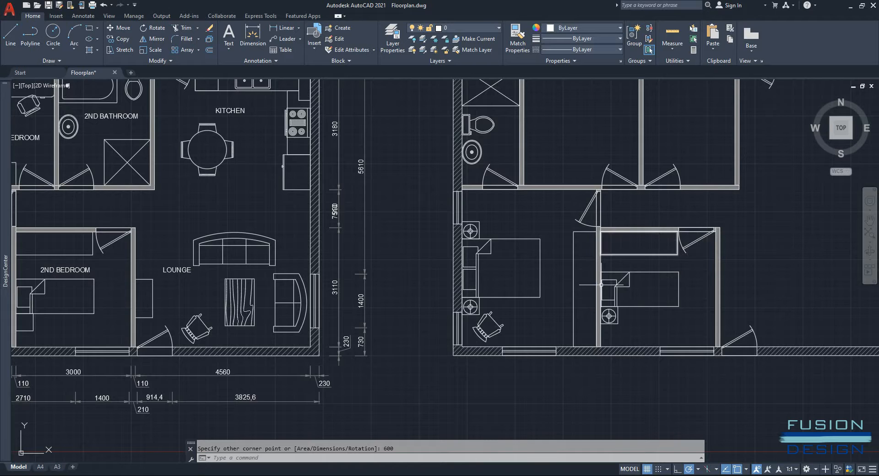
Copy the single bed from the 2nd bedroom into the upper part of the empty 3rd bedroom.
{"action": "scroll", "coordinate": [684, 282], "scroll_direction": "down", "scroll_amount": 2}
{"action": "mouse_move", "coordinate": [674, 276]}
{"action": "middle_mouse_down"}
{"action": "mouse_move", "coordinate": [603, 260]}
{"action": "mouse_move", "coordinate": [591, 294]}
{"action": "middle_mouse_up"}
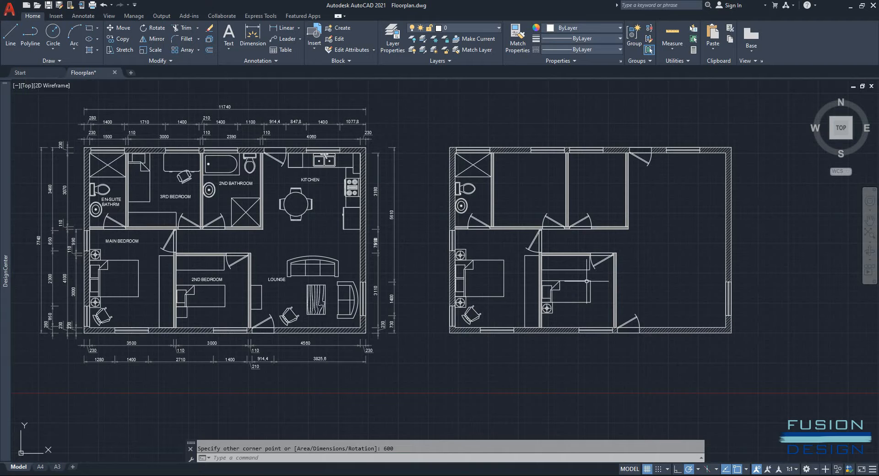
{"action": "left_click", "coordinate": [587, 281]}
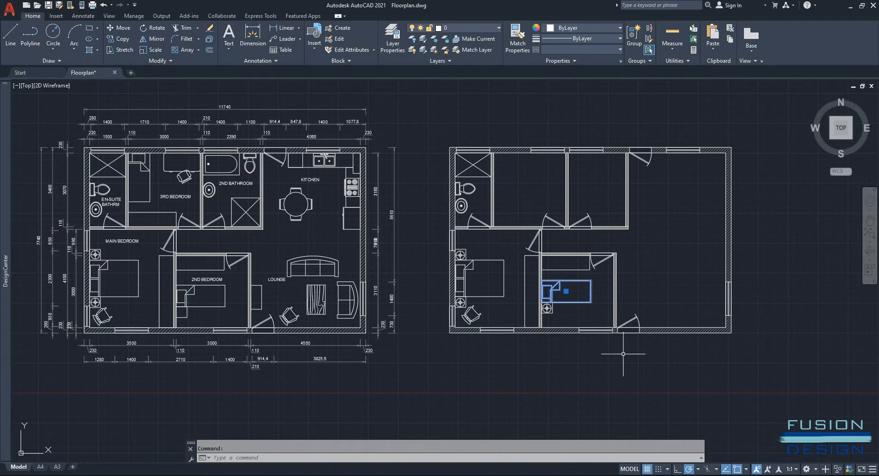
{"action": "type", "text": "co"}
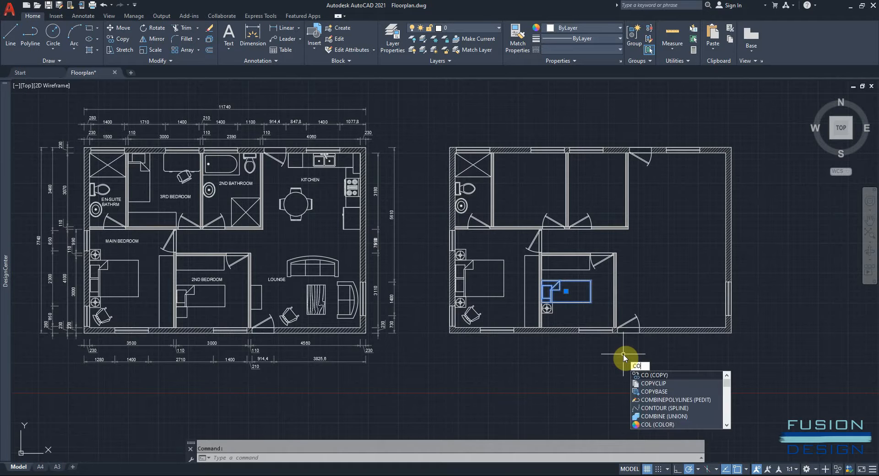
{"action": "key", "text": "Return"}
{"action": "left_click", "coordinate": [578, 286]}
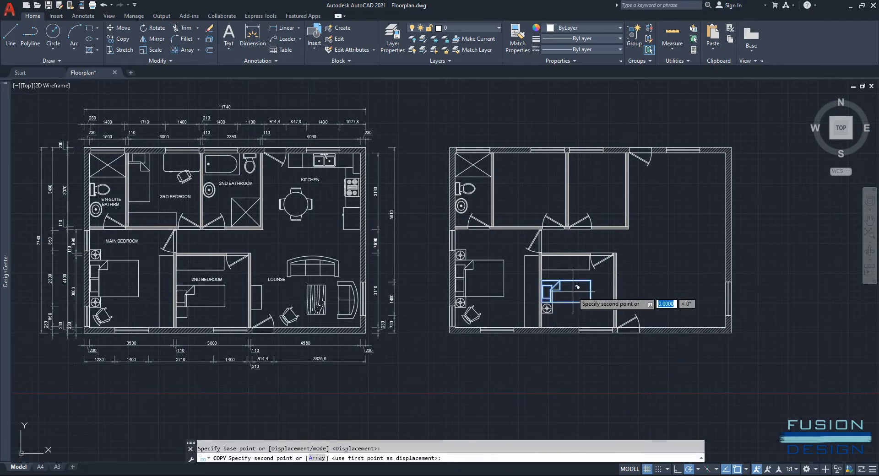
{"action": "left_click", "coordinate": [536, 183]}
{"action": "key", "text": "Escape"}
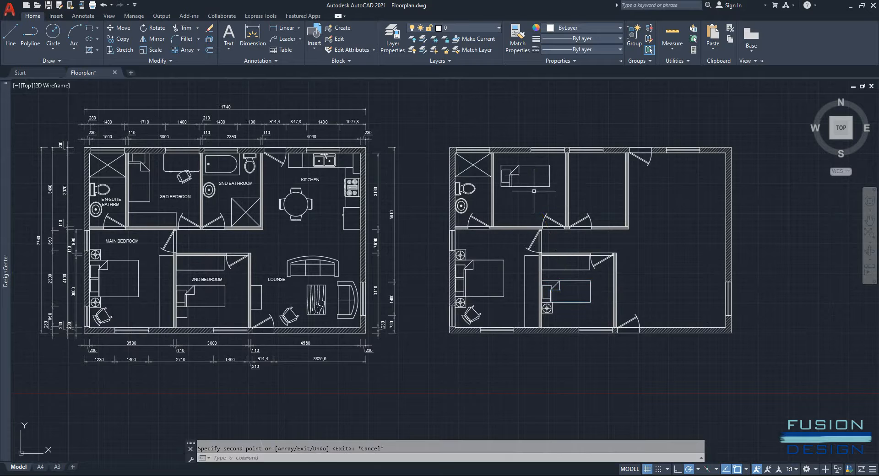
Rotate the bed copy in the 3rd bedroom to 270° about a point inside it, with its pillow towards the upper wall.
{"action": "scroll", "coordinate": [536, 191], "scroll_direction": "up", "scroll_amount": 2}
{"action": "left_click", "coordinate": [532, 175]}
{"action": "left_click", "coordinate": [516, 196]}
{"action": "type", "text": "ro"}
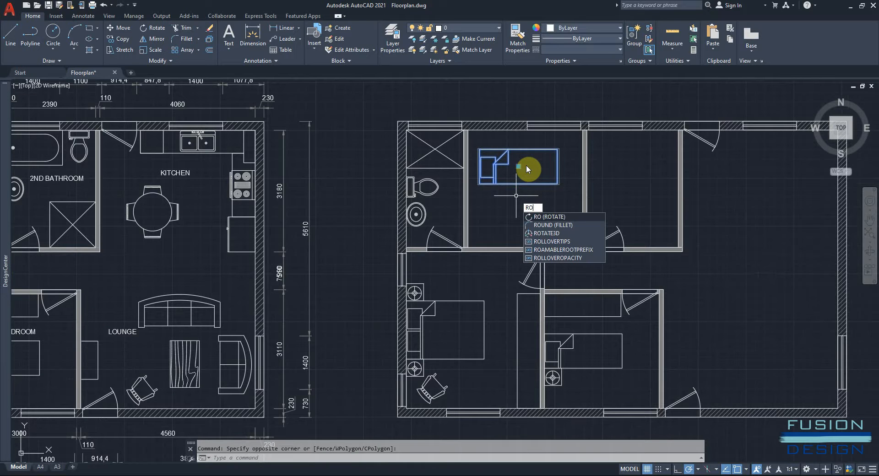
{"action": "key", "text": "Return"}
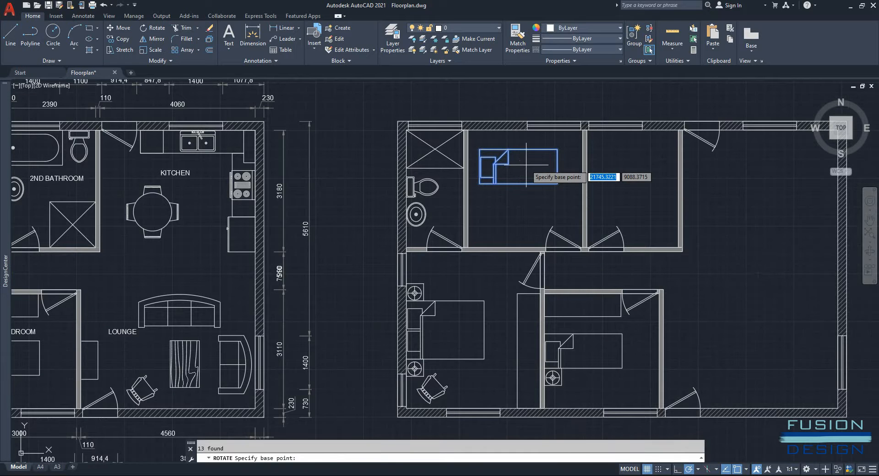
{"action": "left_click", "coordinate": [526, 164]}
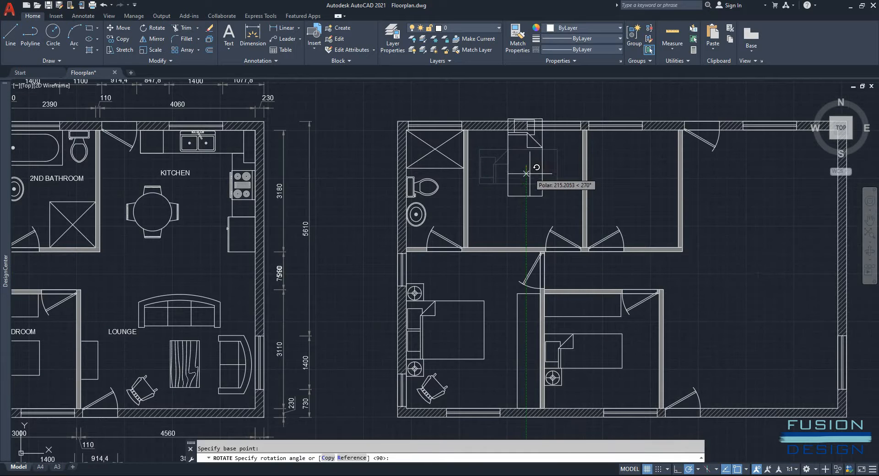
Rotate the single bed by 270° and move its head-end corner into the third bedroom's upper-left inner wall corner.
{"action": "left_click", "coordinate": [526, 209]}
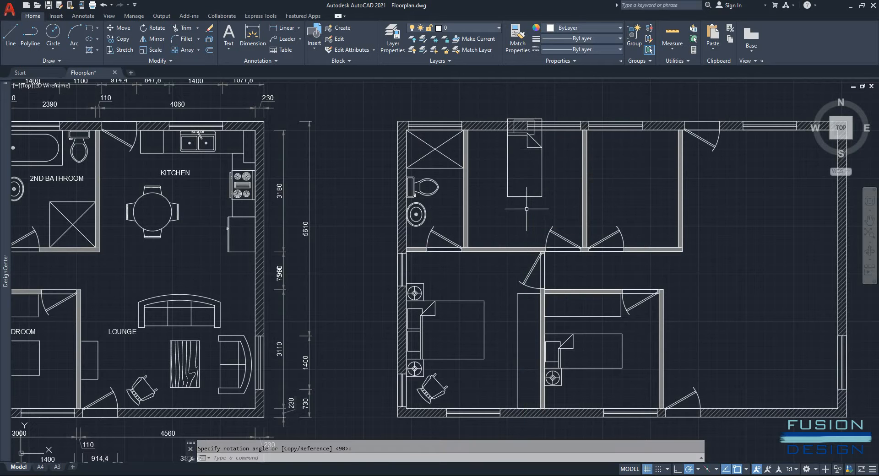
{"action": "left_click", "coordinate": [524, 196]}
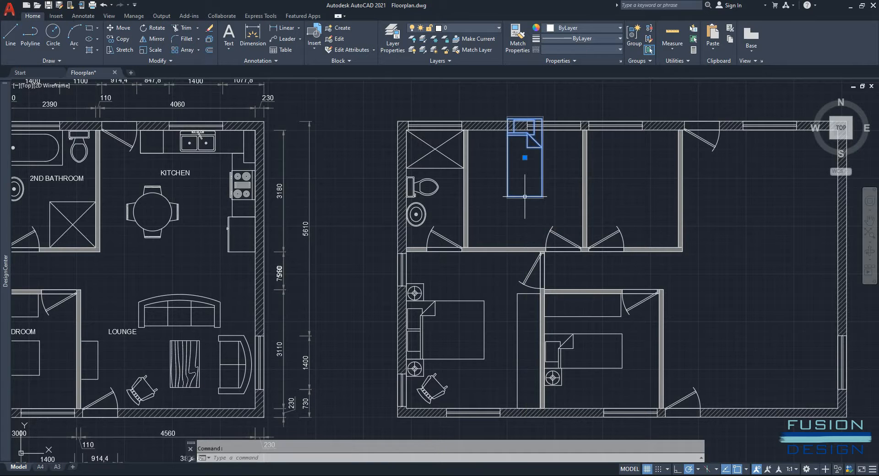
{"action": "type", "text": "m"}
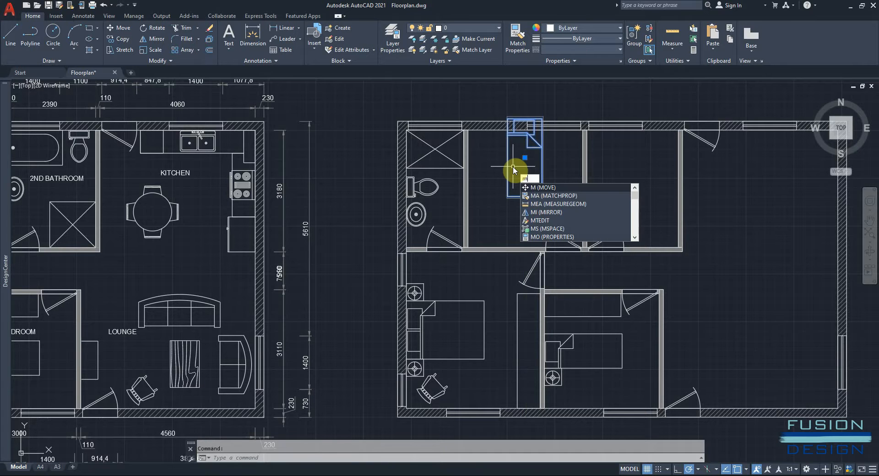
{"action": "key", "text": "Return"}
{"action": "scroll", "coordinate": [503, 121], "scroll_direction": "up", "scroll_amount": 4}
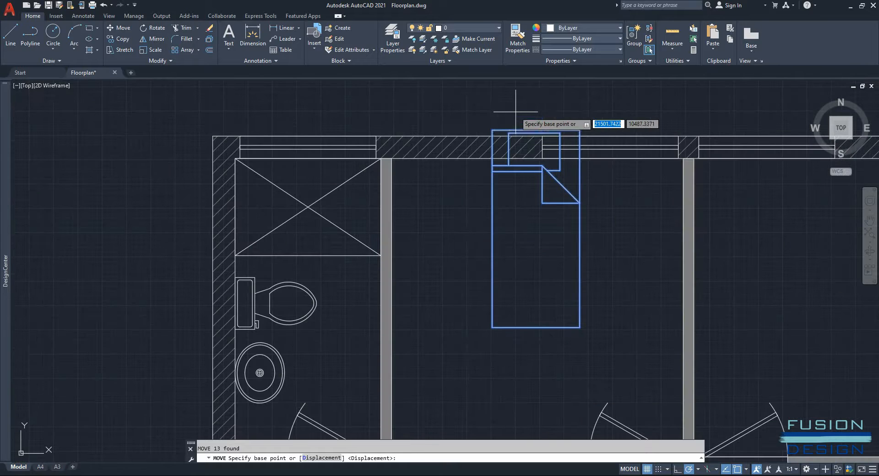
{"action": "left_click", "coordinate": [492, 131]}
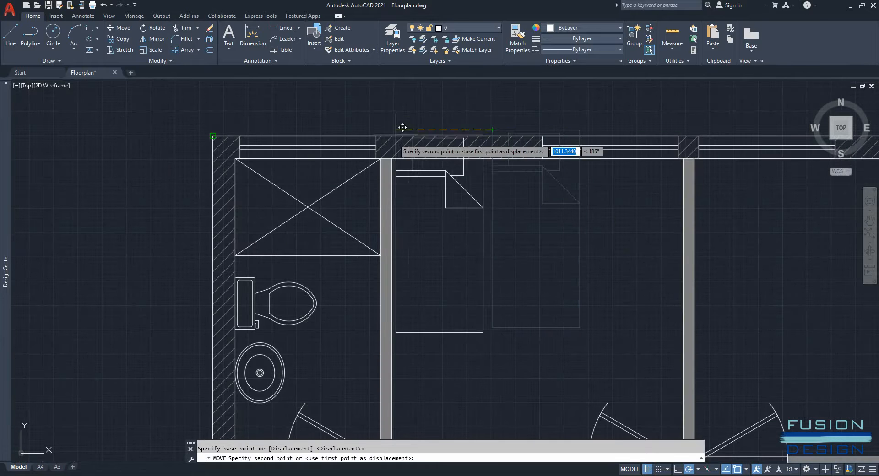
{"action": "left_click", "coordinate": [392, 158]}
{"action": "scroll", "coordinate": [512, 234], "scroll_direction": "down", "scroll_amount": 5}
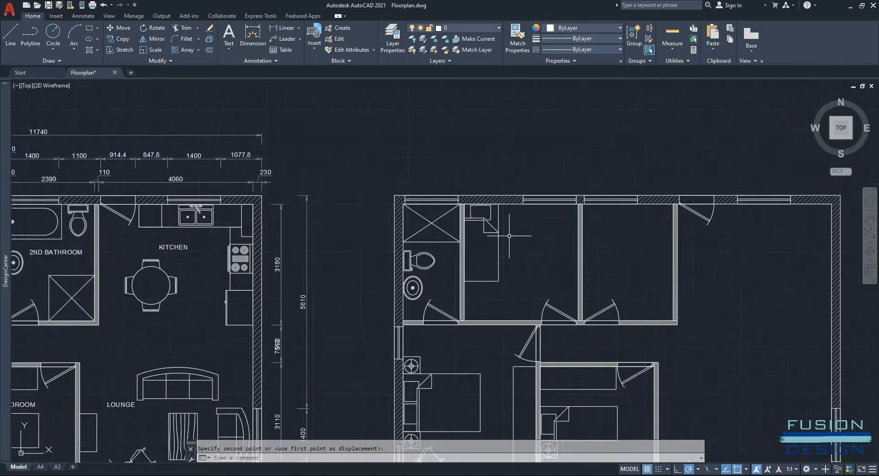
Copy the second bedroom's rectangular wardrobe into the lower-left inner corner of the third bedroom.
{"action": "middle_click_drag", "start_coordinate": [522, 230], "coordinate": [692, 159]}
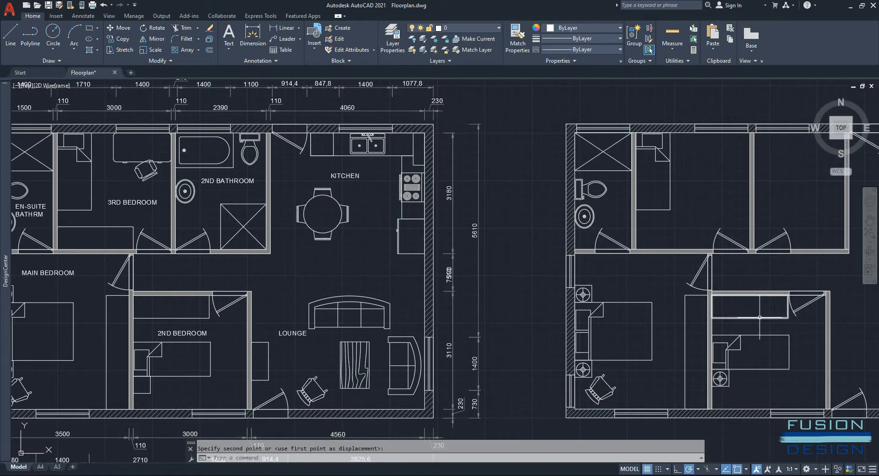
{"action": "left_click", "coordinate": [755, 317]}
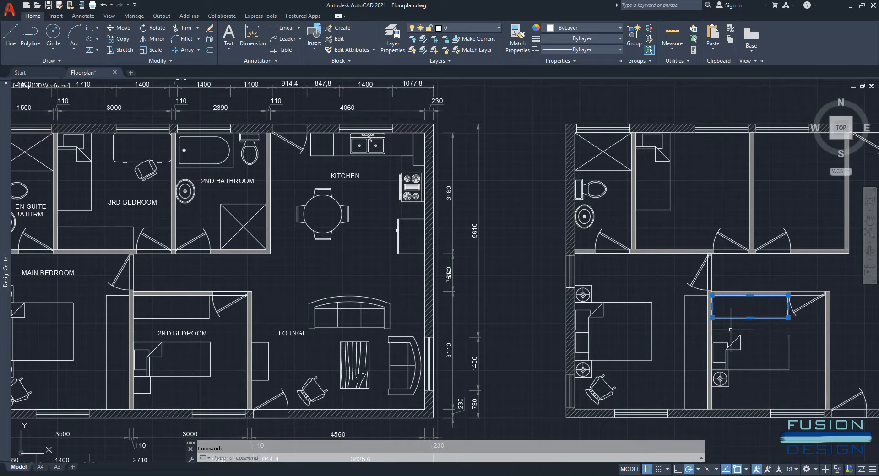
{"action": "right_click", "coordinate": [730, 330]}
{"action": "left_click", "coordinate": [751, 382]}
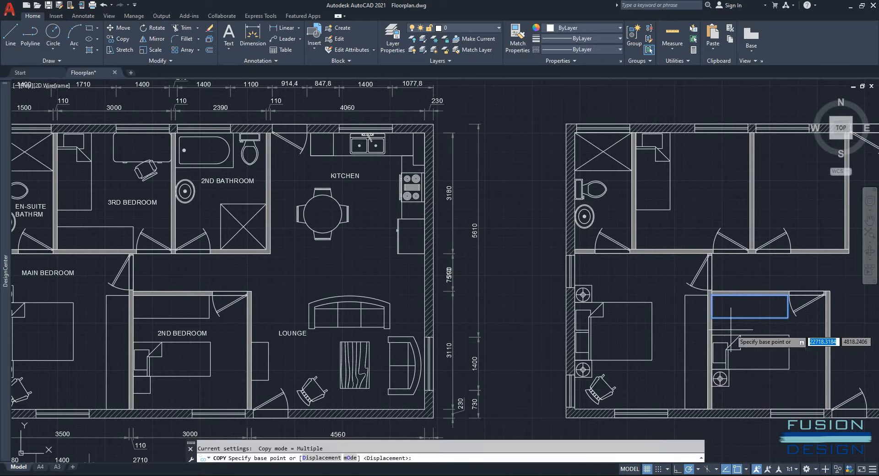
{"action": "left_click", "coordinate": [711, 317]}
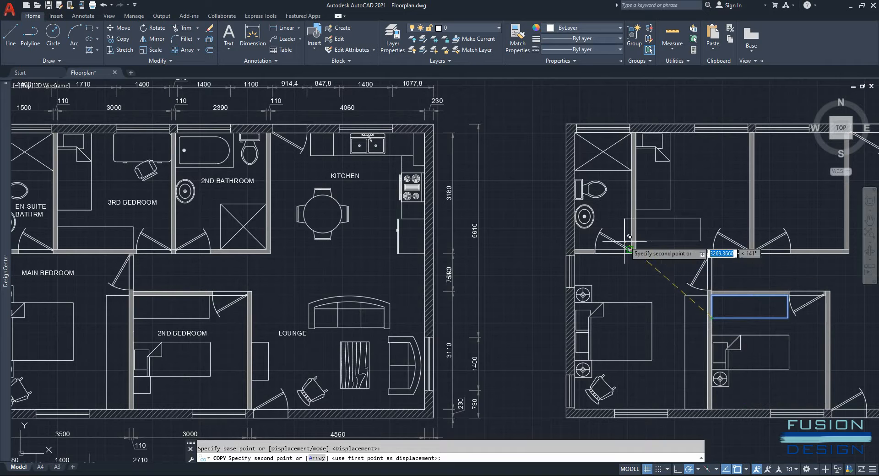
{"action": "left_click", "coordinate": [636, 250]}
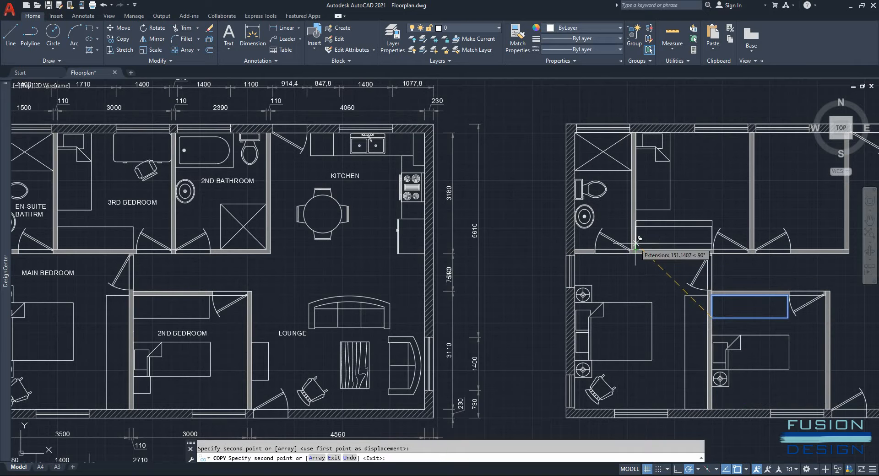
{"action": "key", "text": "Escape"}
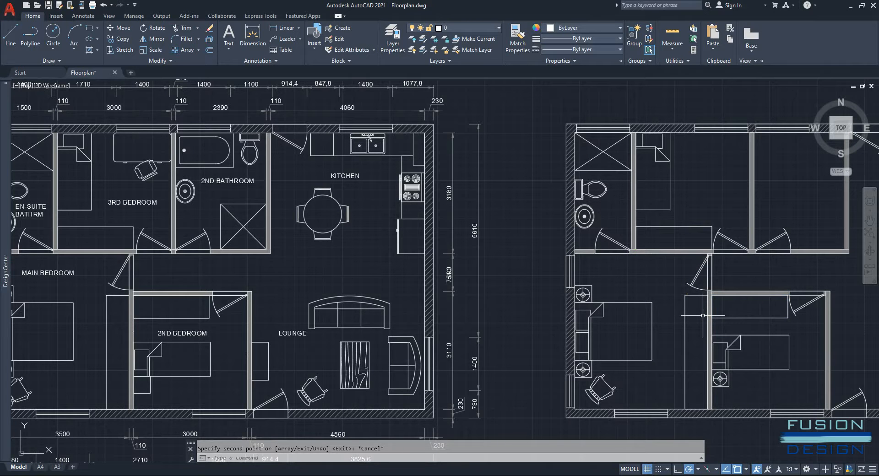
Insert the Desk - 30 x 60 in. and Chair - Desk blocks from Home - Space Planner.dwg into the third bedroom.
{"action": "mouse_move", "coordinate": [12, 196]}
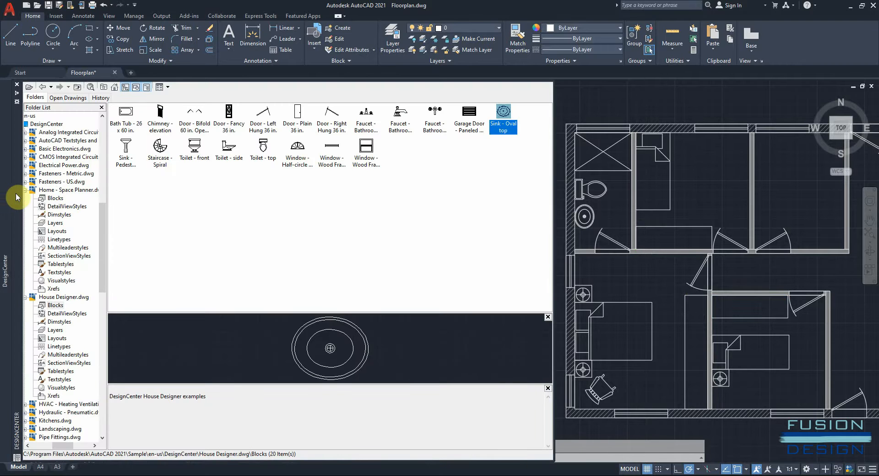
{"action": "left_click", "coordinate": [65, 190]}
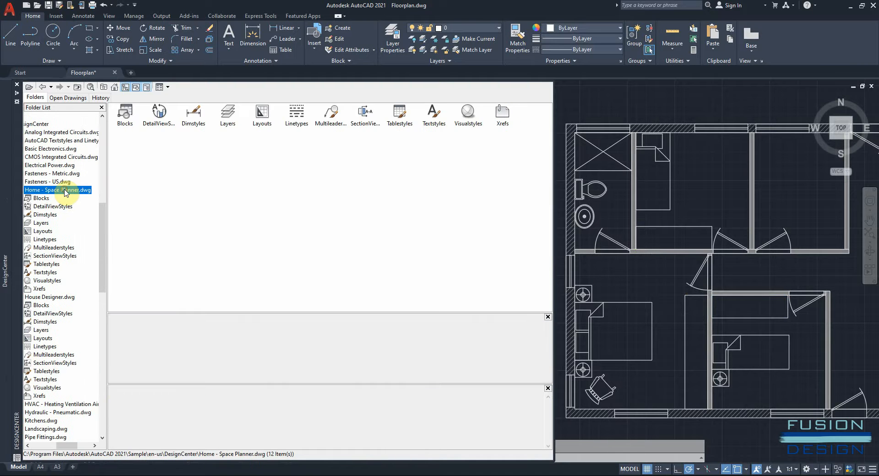
{"action": "double_click", "coordinate": [124, 114]}
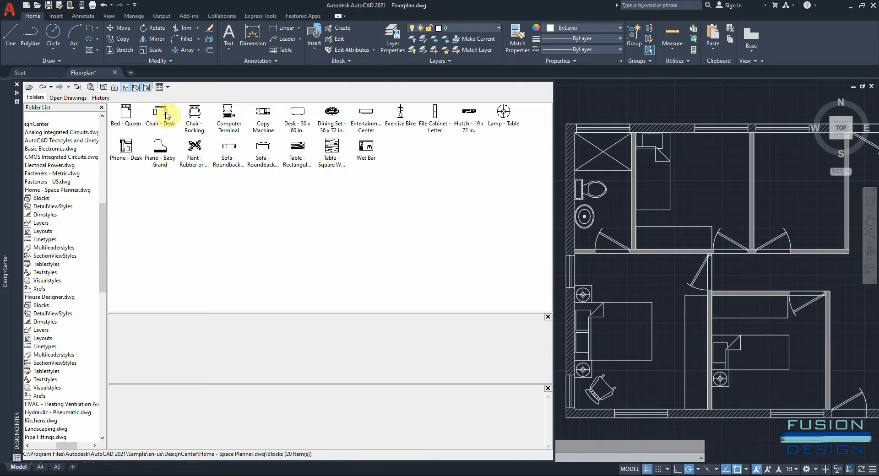
{"action": "mouse_move", "coordinate": [296, 115]}
{"action": "left_mouse_down"}
{"action": "mouse_move", "coordinate": [443, 112]}
{"action": "mouse_move", "coordinate": [709, 141]}
{"action": "left_mouse_up"}
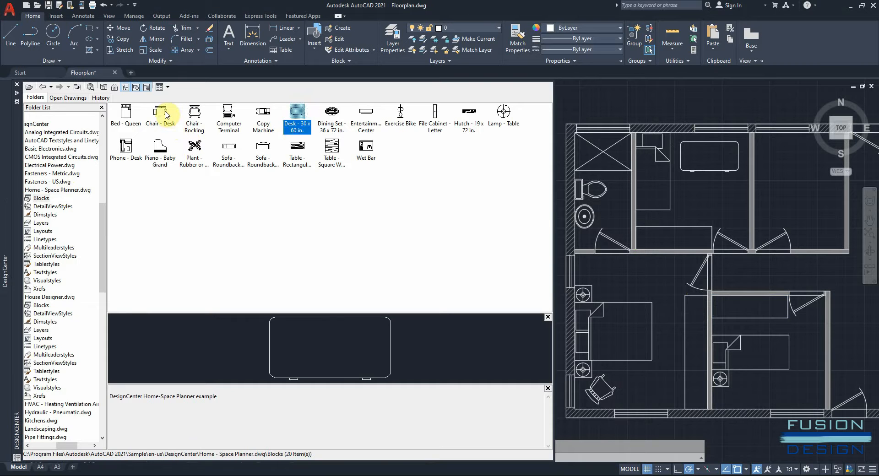
{"action": "left_click_drag", "start_coordinate": [161, 112], "coordinate": [707, 189]}
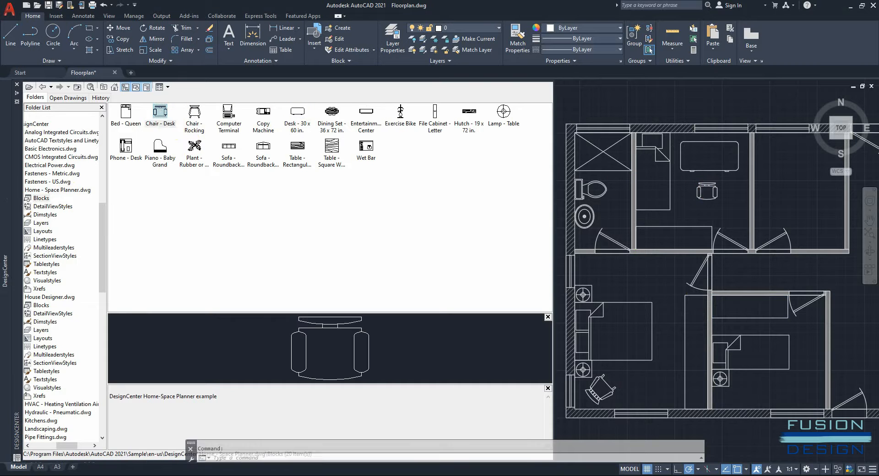
{"action": "left_click", "coordinate": [17, 93]}
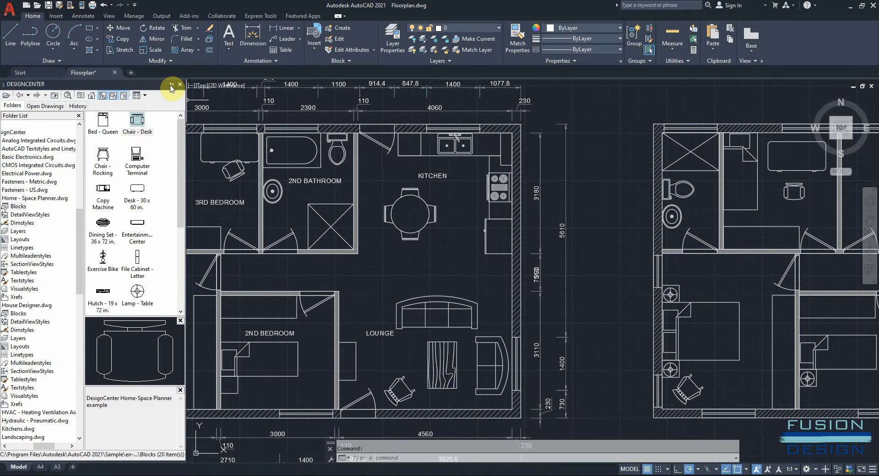
{"action": "left_click", "coordinate": [170, 85]}
Move the desk straight up from its upper edge's midpoint so it sits against the third bedroom's window wall.
{"action": "middle_click_drag", "start_coordinate": [754, 197], "coordinate": [617, 227]}
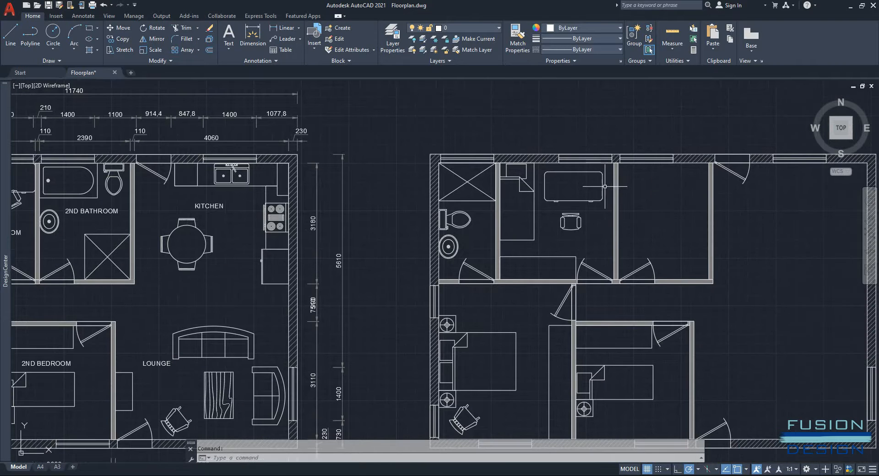
{"action": "left_click", "coordinate": [599, 179]}
{"action": "left_click", "coordinate": [588, 169]}
{"action": "scroll", "coordinate": [622, 170], "scroll_direction": "up", "scroll_amount": 2}
{"action": "middle_click_drag", "start_coordinate": [482, 171], "coordinate": [482, 206]}
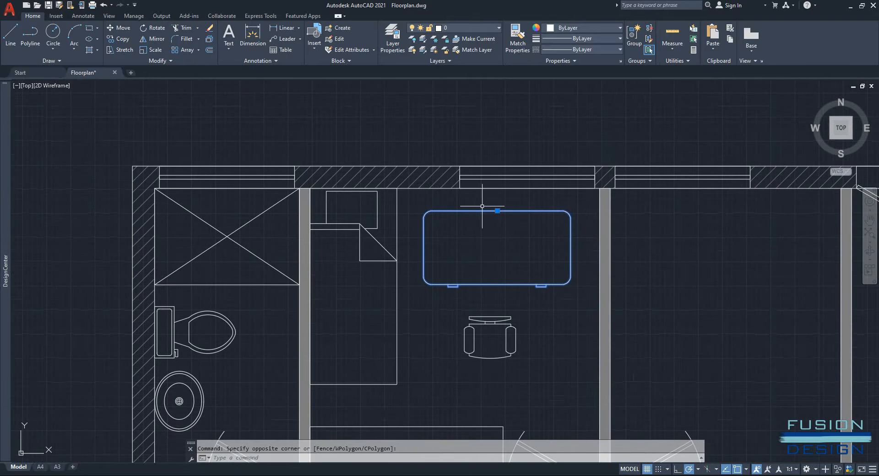
{"action": "type", "text": "m"}
{"action": "key", "text": "Return"}
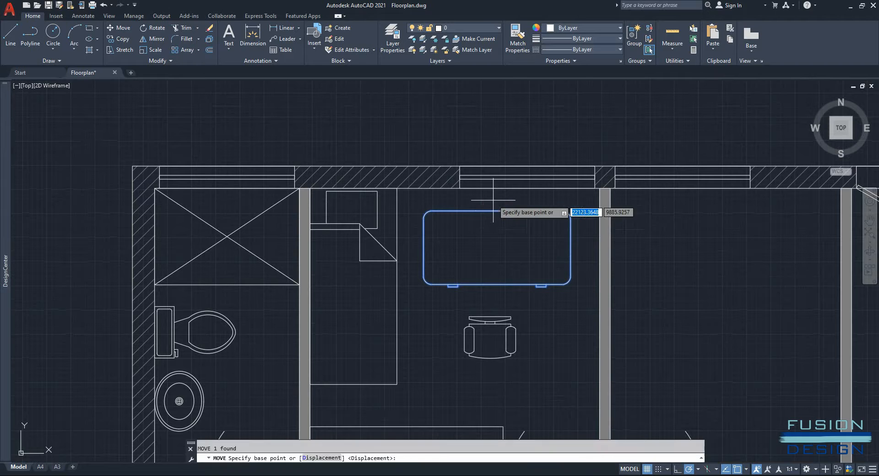
{"action": "left_click", "coordinate": [497, 210]}
{"action": "left_click", "coordinate": [498, 188]}
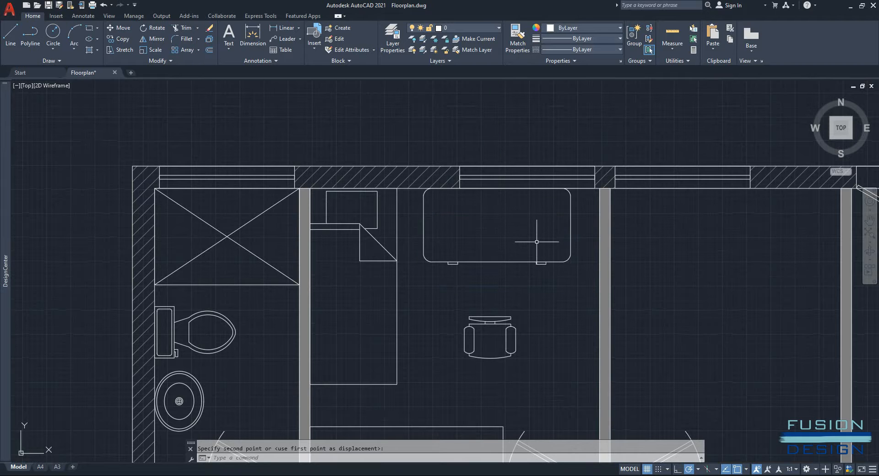
Move the desk horizontally to the right until its side edge meets the third bedroom's right partition wall.
{"action": "left_click", "coordinate": [540, 277]}
{"action": "left_click", "coordinate": [521, 258]}
{"action": "left_click", "coordinate": [525, 257]}
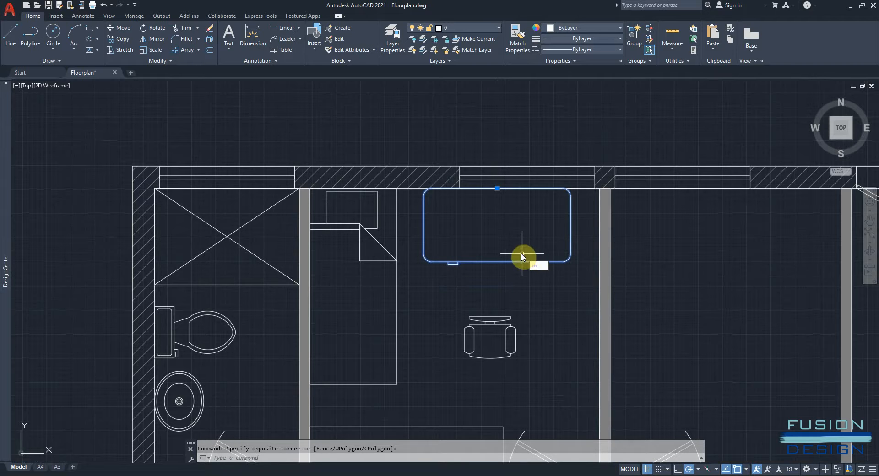
{"action": "key", "text": "Return"}
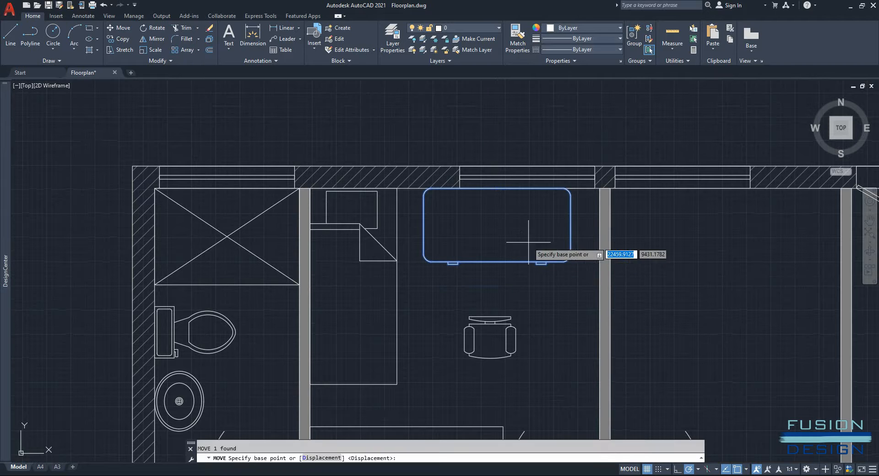
{"action": "left_click", "coordinate": [571, 224]}
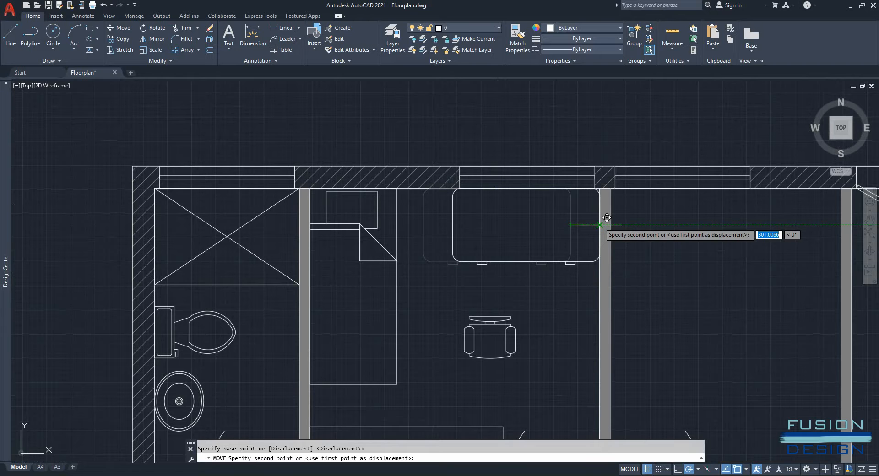
{"action": "left_click", "coordinate": [606, 218]}
Rotate the desk chair about its seat centre so that it faces the desk at a slant.
{"action": "left_click", "coordinate": [478, 338]}
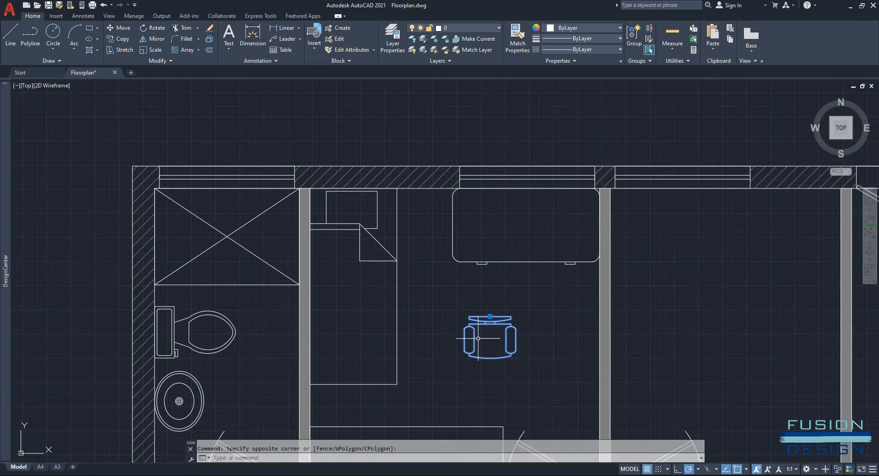
{"action": "type", "text": "ro"}
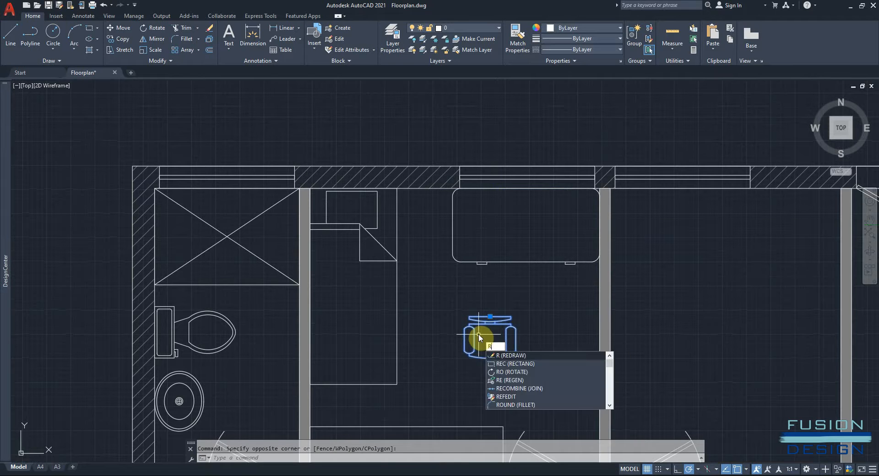
{"action": "key", "text": "Return"}
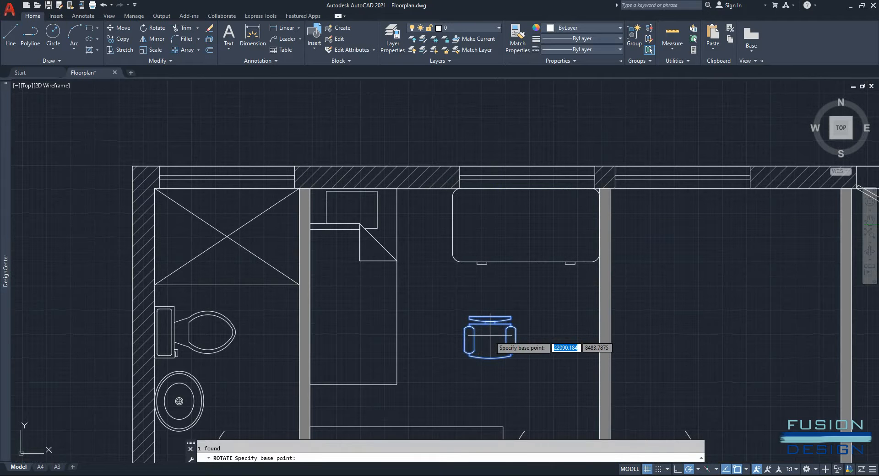
{"action": "left_click", "coordinate": [490, 338]}
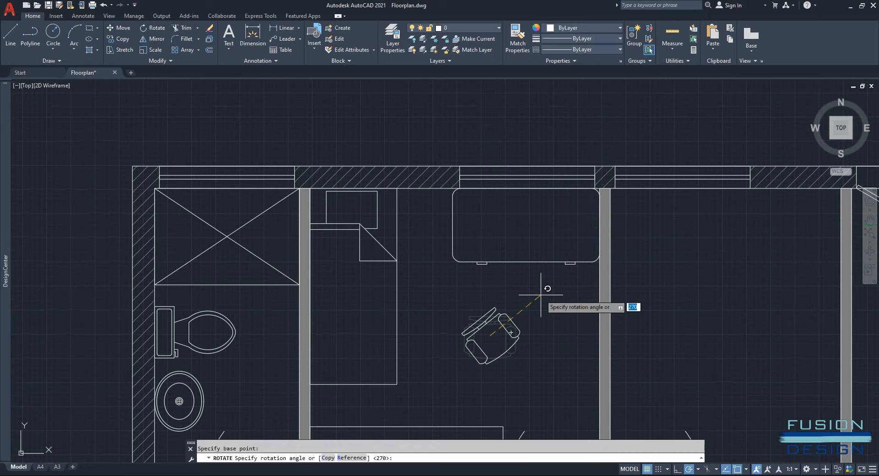
{"action": "left_click", "coordinate": [425, 285]}
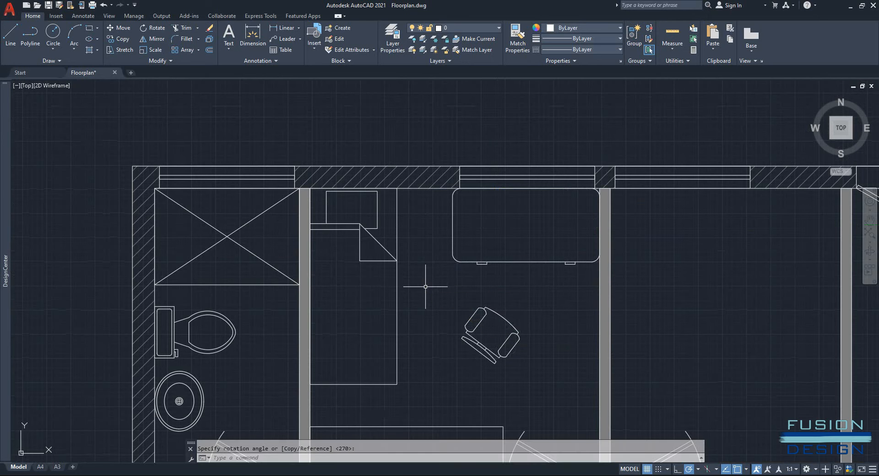
Move the rotated chair up and to the right, placing it just below the desk.
{"action": "left_click", "coordinate": [491, 356]}
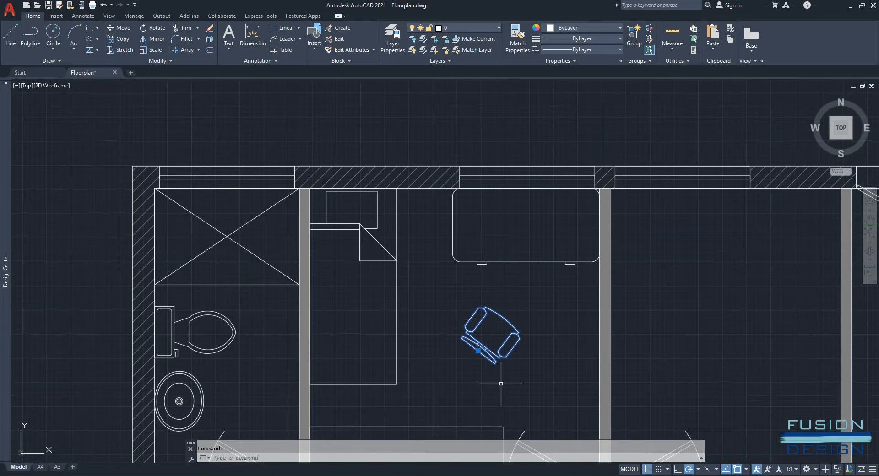
{"action": "type", "text": "M"}
{"action": "key", "text": "Return"}
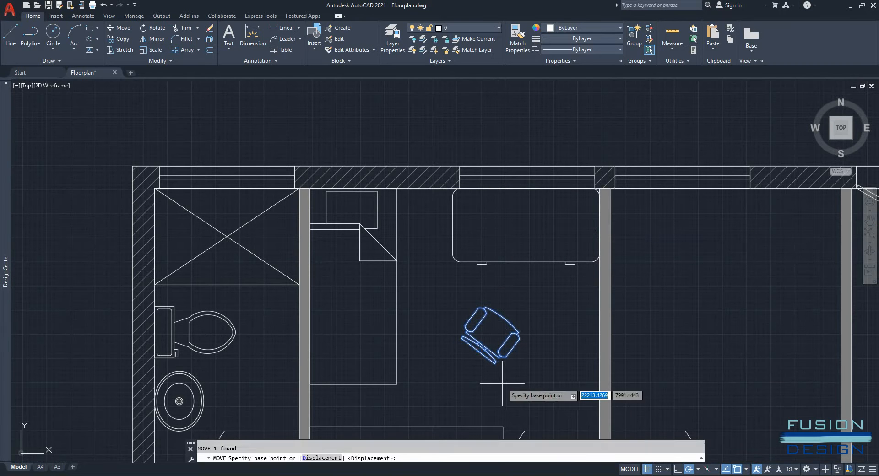
{"action": "left_click", "coordinate": [511, 383]}
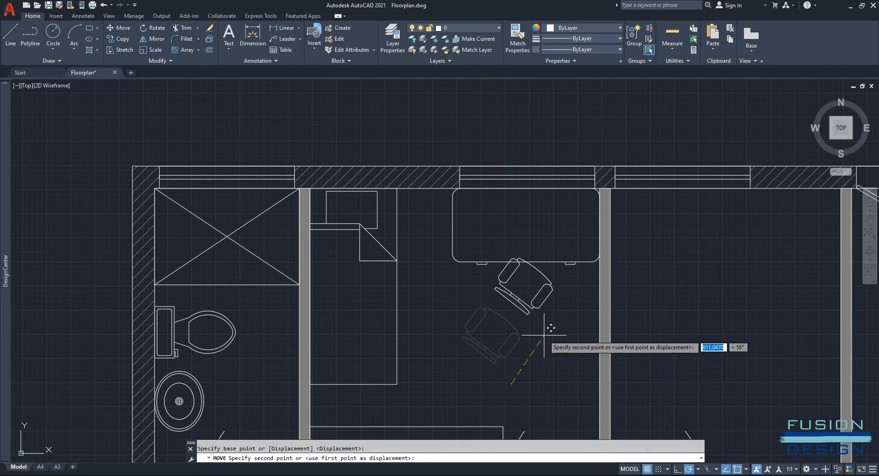
{"action": "left_click", "coordinate": [543, 342]}
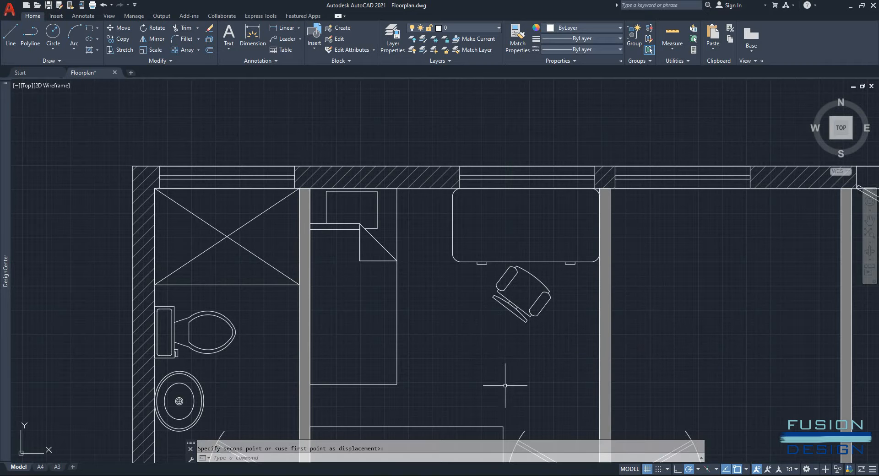
{"action": "scroll", "coordinate": [514, 373], "scroll_direction": "down", "scroll_amount": 2}
{"action": "mouse_move", "coordinate": [524, 372]}
{"action": "middle_mouse_down"}
{"action": "mouse_move", "coordinate": [559, 282]}
{"action": "mouse_move", "coordinate": [615, 232]}
{"action": "mouse_move", "coordinate": [647, 218]}
{"action": "middle_mouse_up"}
{"action": "scroll", "coordinate": [555, 300], "scroll_direction": "down", "scroll_amount": 2}
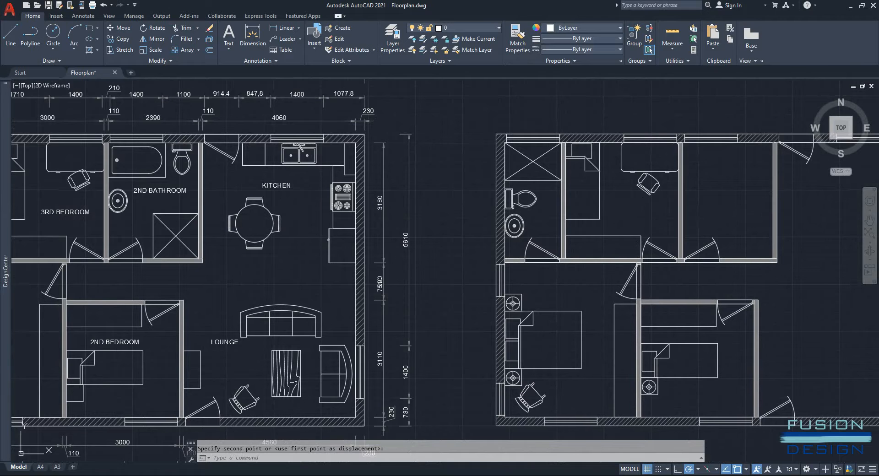
Insert the Bath Tub - 26 x 60 in. block from House Designer.dwg into the second bathroom of the copied plan.
{"action": "middle_click_drag", "start_coordinate": [634, 222], "coordinate": [651, 217]}
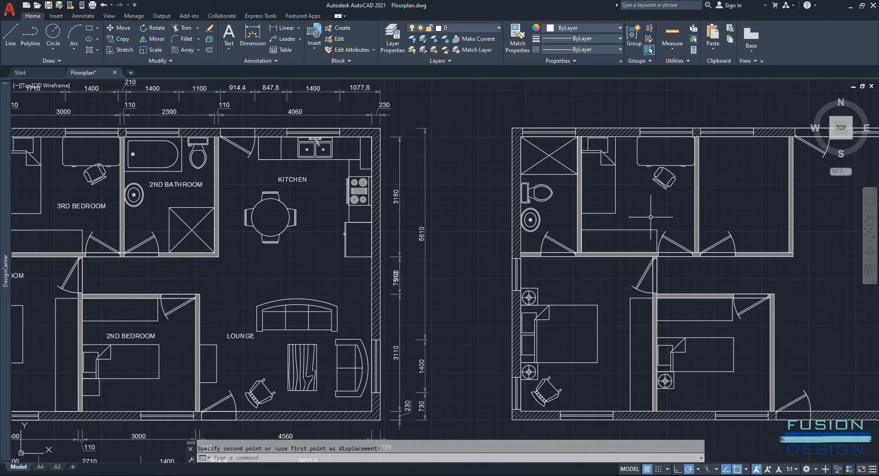
{"action": "mouse_move", "coordinate": [2, 118]}
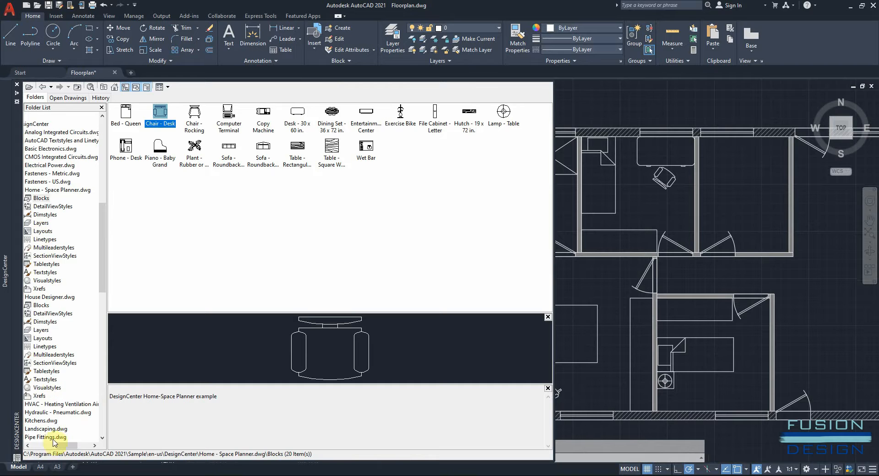
{"action": "left_click_drag", "start_coordinate": [70, 445], "coordinate": [60, 444]}
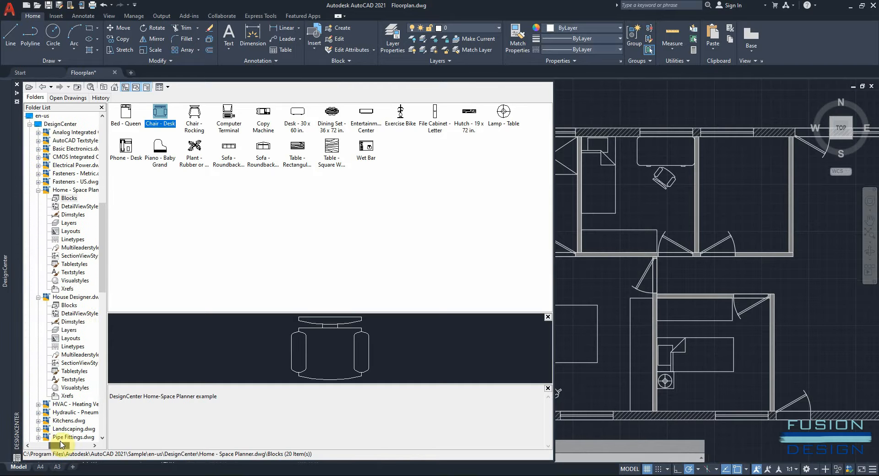
{"action": "left_click", "coordinate": [77, 297]}
{"action": "double_click", "coordinate": [134, 118]}
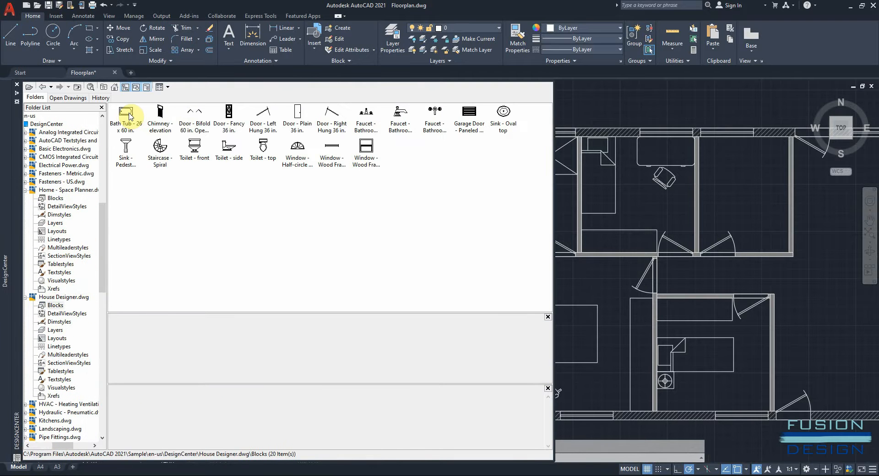
{"action": "left_click_drag", "start_coordinate": [127, 116], "coordinate": [713, 145]}
Move the bathtub by its upper-left insertion point into the second bathroom's corner between the window wall and the third bedroom partition.
{"action": "left_click", "coordinate": [710, 146]}
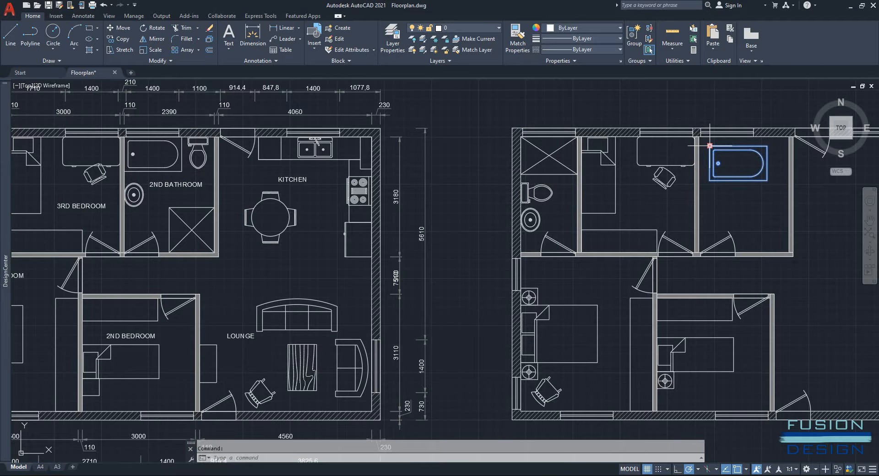
{"action": "left_click", "coordinate": [710, 146]}
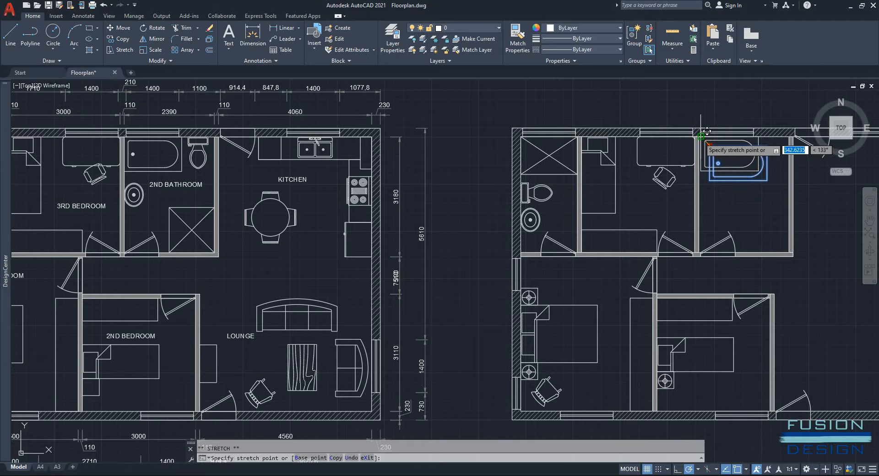
{"action": "scroll", "coordinate": [707, 132], "scroll_direction": "up", "scroll_amount": 5}
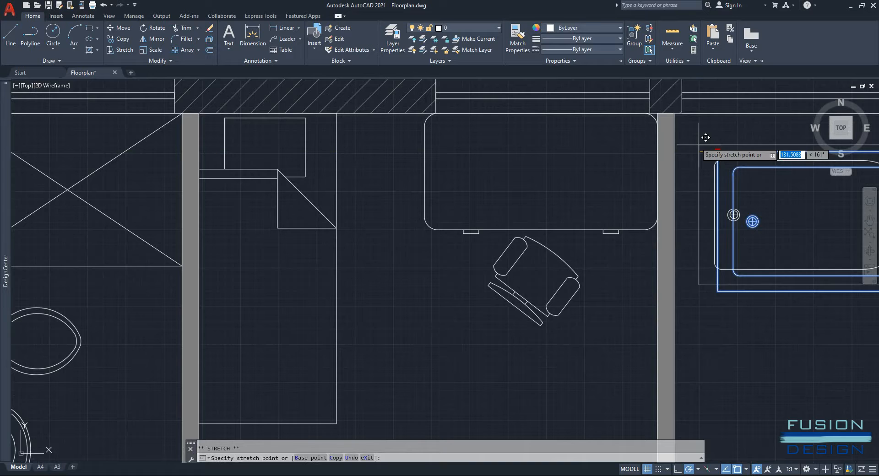
{"action": "left_click", "coordinate": [678, 105]}
{"action": "scroll", "coordinate": [669, 226], "scroll_direction": "down", "scroll_amount": 5}
{"action": "middle_click_drag", "start_coordinate": [706, 320], "coordinate": [537, 257]}
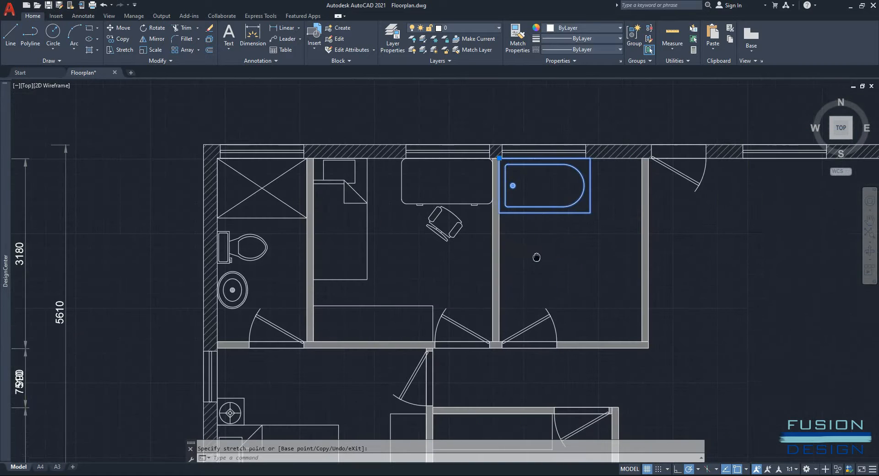
{"action": "key", "text": "Escape"}
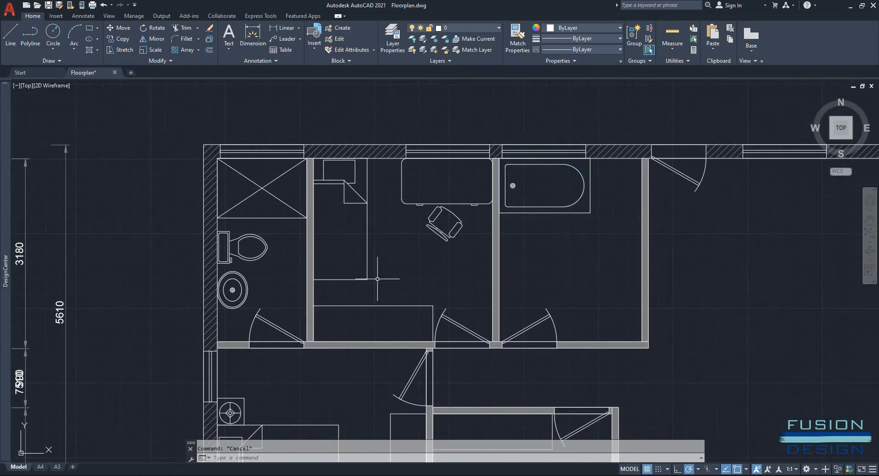
Copy the en-suite's toilet and oval sink horizontally into the second bathroom, against the partition wall below the bathtub.
{"action": "left_click", "coordinate": [267, 249]}
{"action": "left_click", "coordinate": [242, 274]}
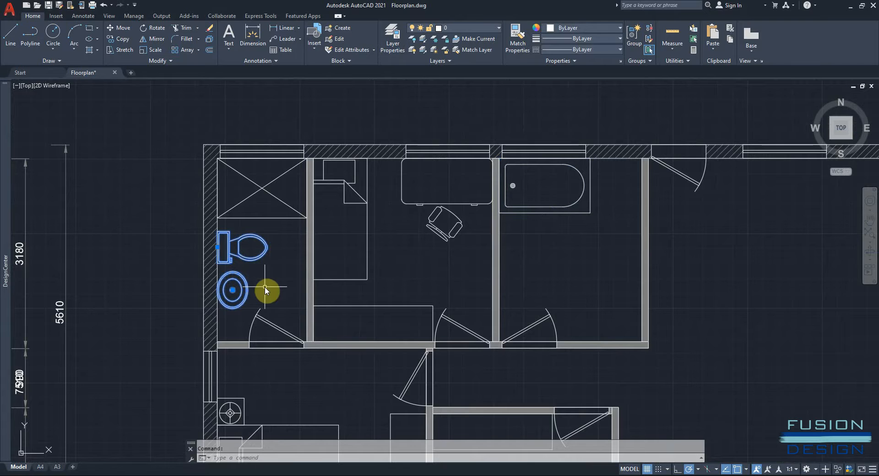
{"action": "type", "text": "co"}
{"action": "key", "text": "Return"}
{"action": "scroll", "coordinate": [206, 298], "scroll_direction": "up", "scroll_amount": 2}
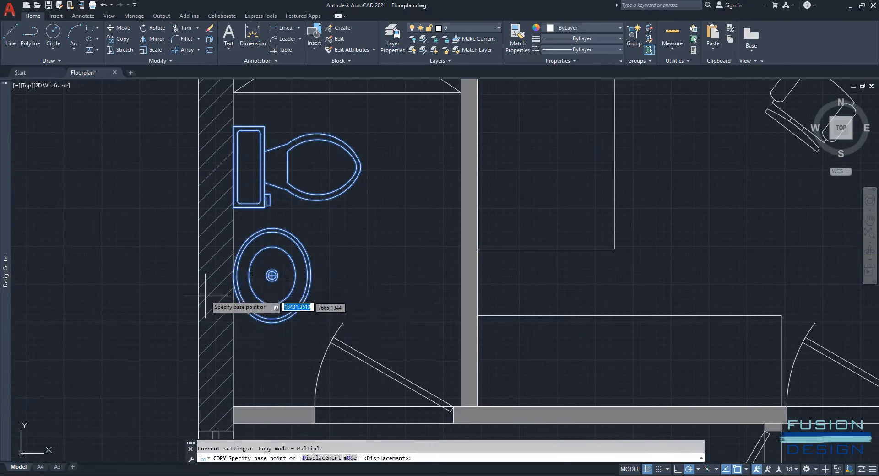
{"action": "left_click", "coordinate": [234, 274]}
{"action": "scroll", "coordinate": [238, 270], "scroll_direction": "down", "scroll_amount": 4}
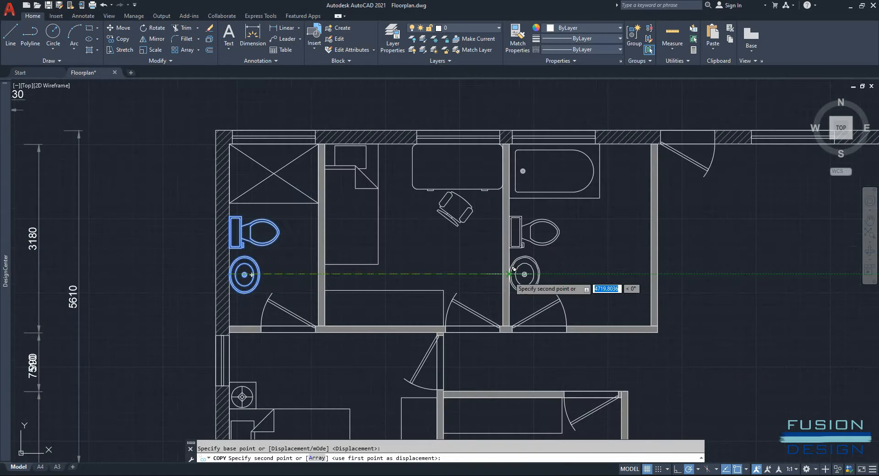
{"action": "left_click", "coordinate": [514, 270]}
{"action": "key", "text": "Escape"}
Rotate the copied toilet to 270° about a point in the middle of the second bathroom so its cistern faces the window wall.
{"action": "left_click", "coordinate": [569, 226]}
{"action": "left_click", "coordinate": [535, 239]}
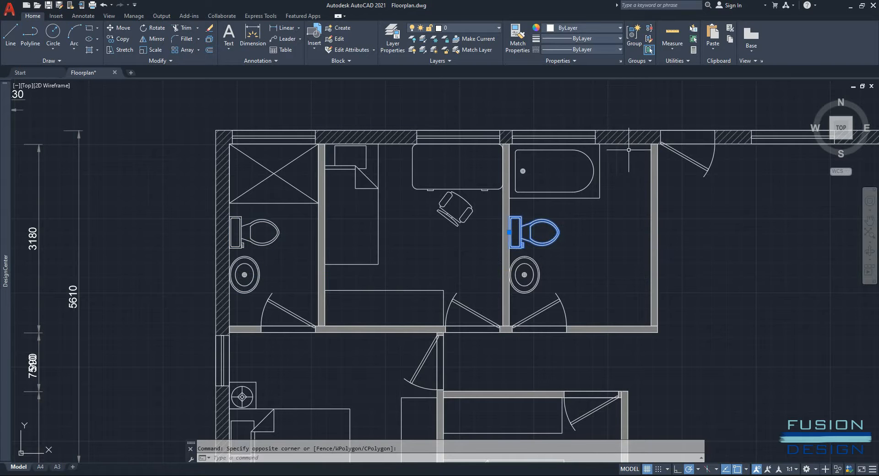
{"action": "type", "text": "ro"}
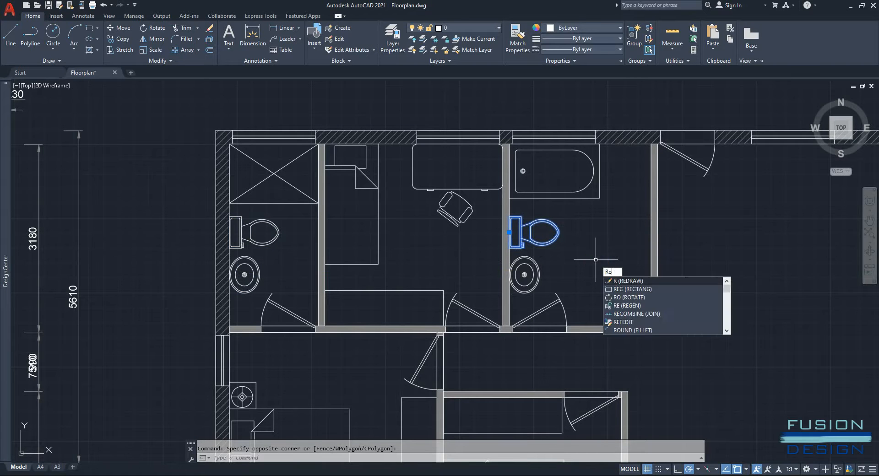
{"action": "key", "text": "Return"}
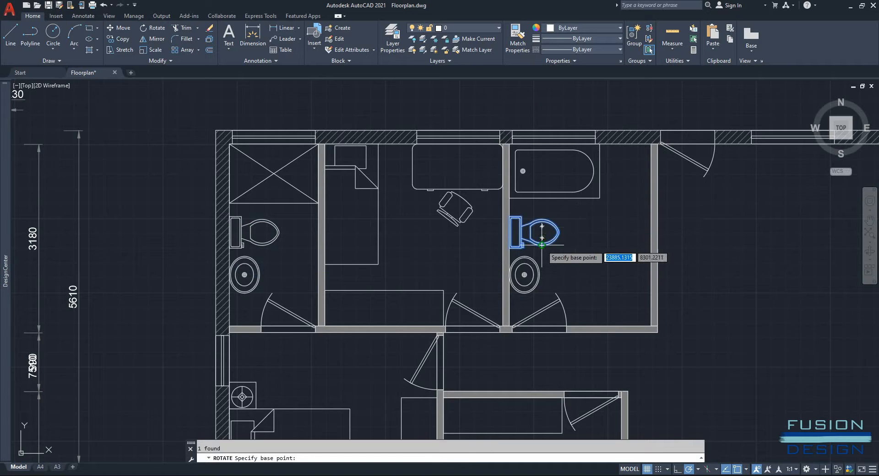
{"action": "scroll", "coordinate": [545, 231], "scroll_direction": "up", "scroll_amount": 2}
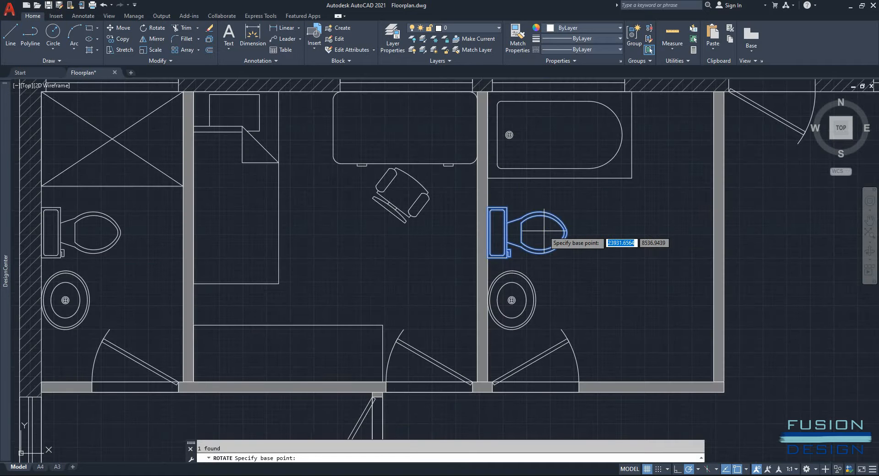
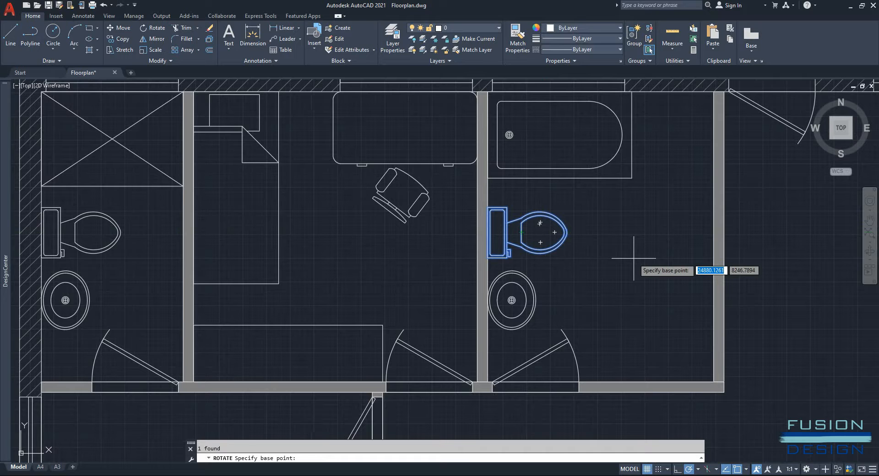
{"action": "left_click", "coordinate": [633, 259]}
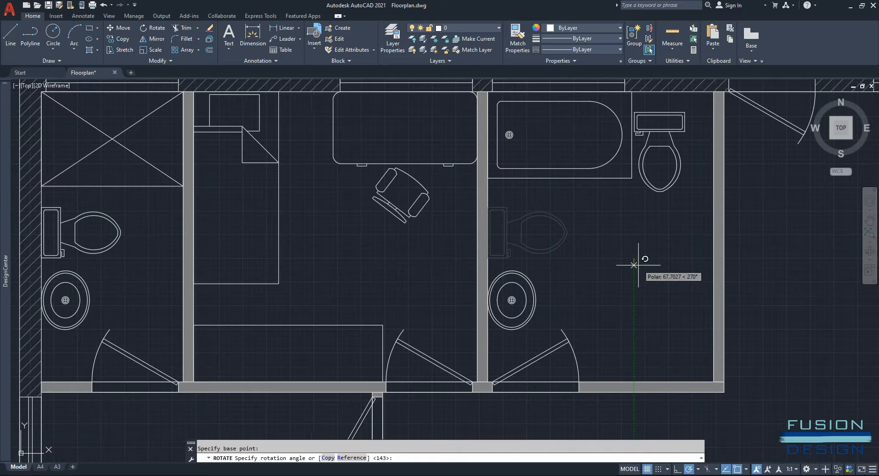
{"action": "left_click", "coordinate": [633, 289]}
Move the rotated toilet by its cistern's midpoint against the outer wall, between the bathtub and the kitchen partition.
{"action": "left_click", "coordinate": [657, 206]}
{"action": "left_click", "coordinate": [644, 147]}
{"action": "middle_click_drag", "start_coordinate": [653, 160], "coordinate": [540, 245]}
{"action": "left_click", "coordinate": [546, 199]}
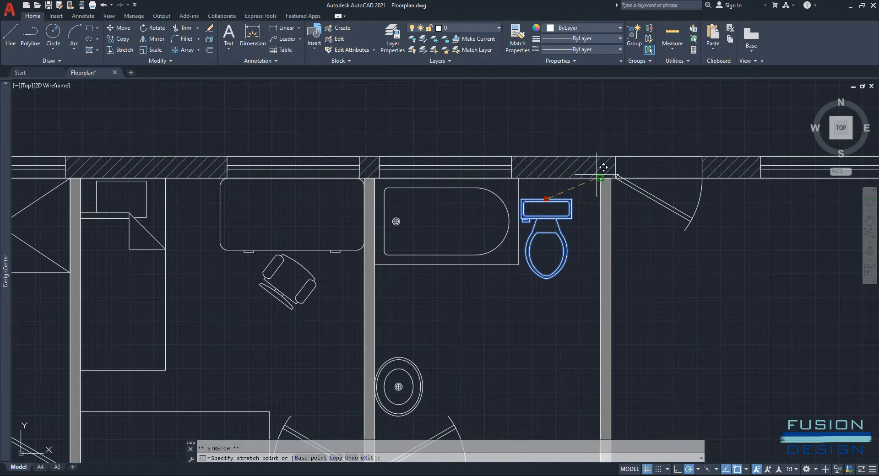
{"action": "left_click", "coordinate": [559, 178]}
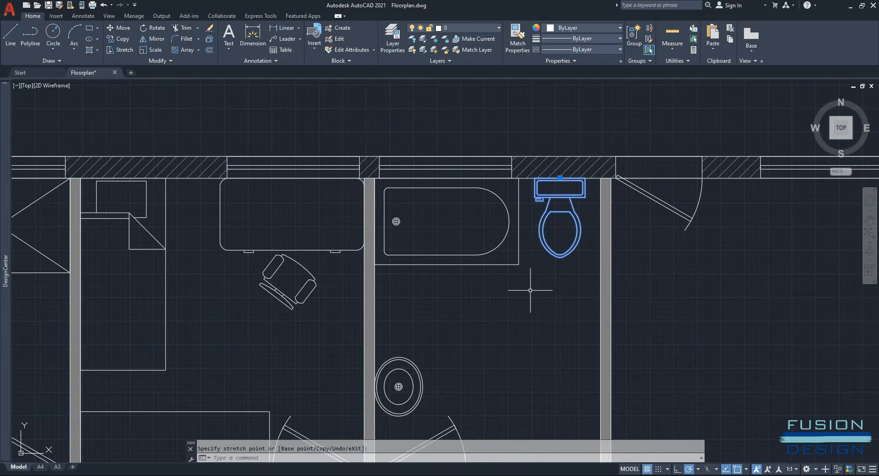
{"action": "middle_click_drag", "start_coordinate": [530, 290], "coordinate": [537, 233]}
{"action": "key", "text": "Escape"}
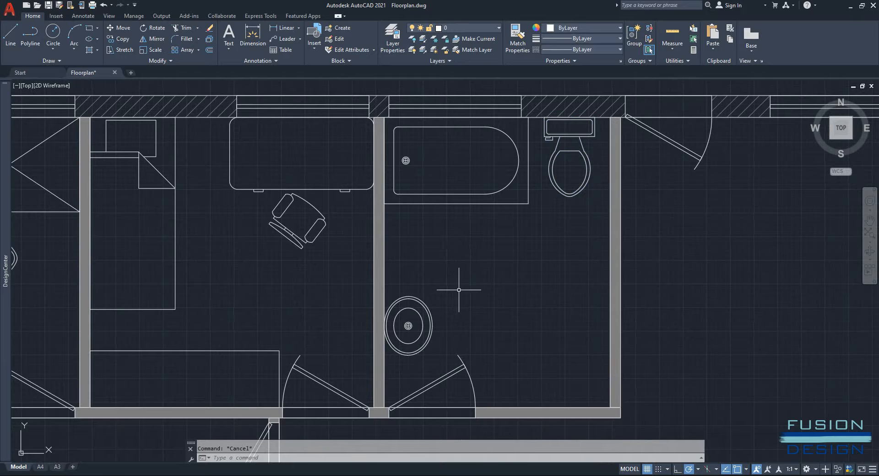
Move the second bathroom's sink straight up along the partition wall by about 320 mm, away from the door.
{"action": "scroll", "coordinate": [459, 289], "scroll_direction": "down", "scroll_amount": 1}
{"action": "left_click", "coordinate": [446, 295]}
{"action": "left_click", "coordinate": [427, 312]}
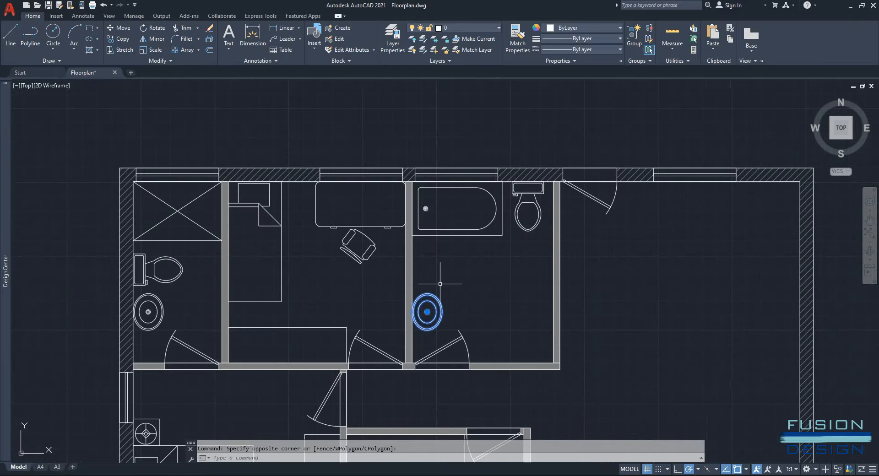
{"action": "key", "text": "m"}
{"action": "key", "text": "Return"}
{"action": "left_click", "coordinate": [470, 302]}
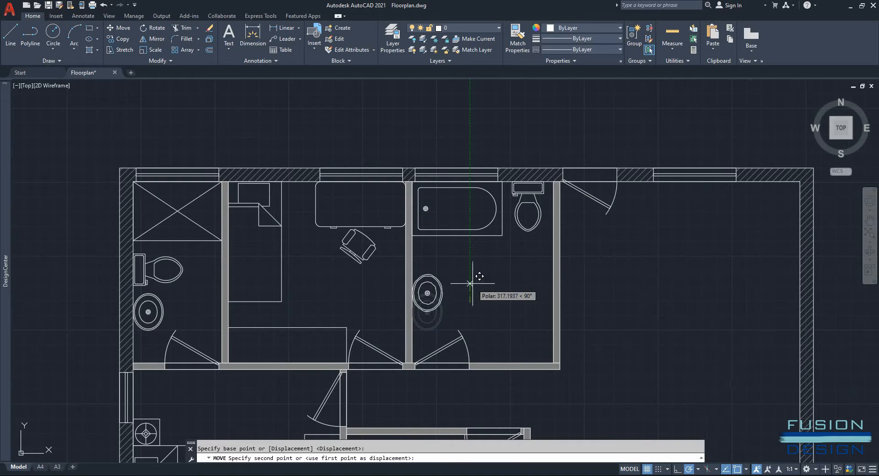
{"action": "left_click", "coordinate": [470, 282]}
Draw a 1200 by 1200 mm shower rectangle from the second bathroom's inner lower-right corner.
{"action": "middle_click_drag", "start_coordinate": [512, 296], "coordinate": [569, 267]}
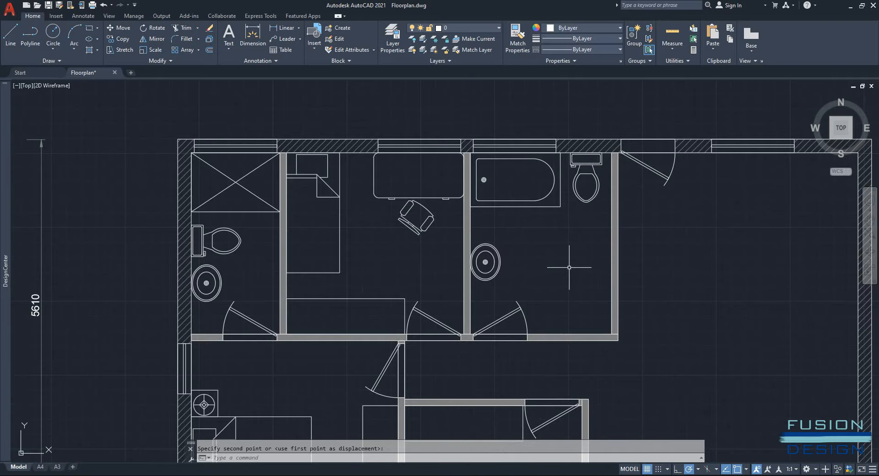
{"action": "type", "text": "rec"}
{"action": "key", "text": "Return"}
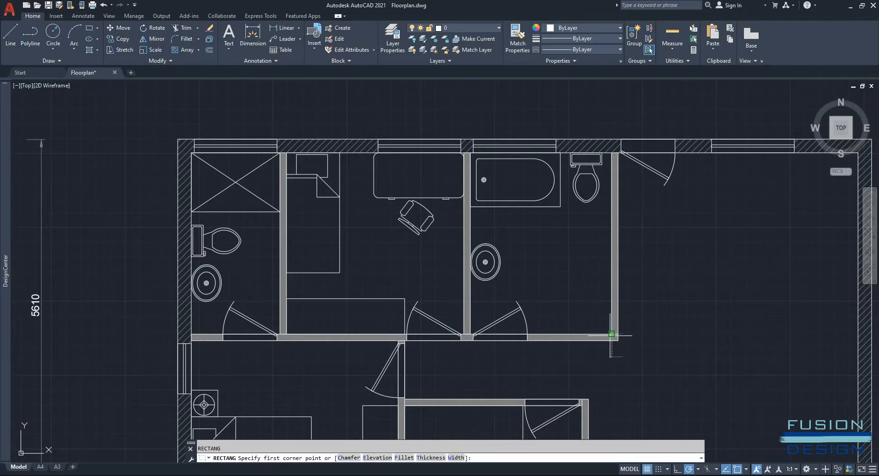
{"action": "left_click", "coordinate": [612, 334]}
{"action": "type", "text": "1200"}
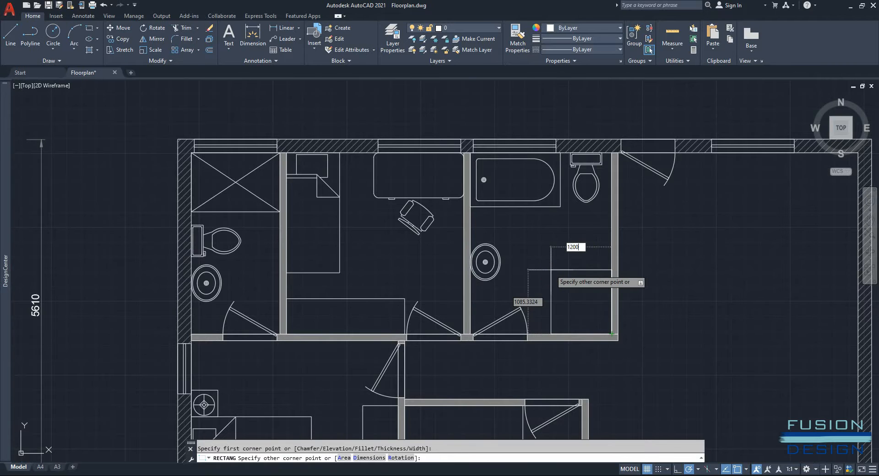
{"action": "key", "text": "Tab"}
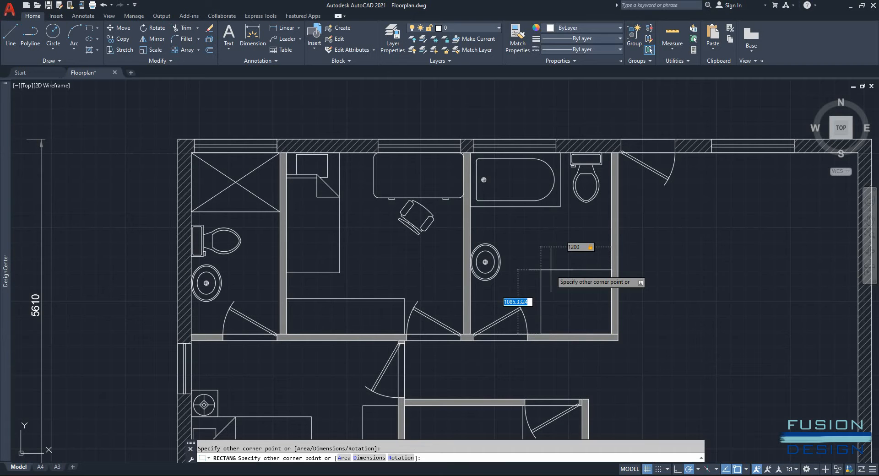
{"action": "type", "text": "1200"}
{"action": "key", "text": "Return"}
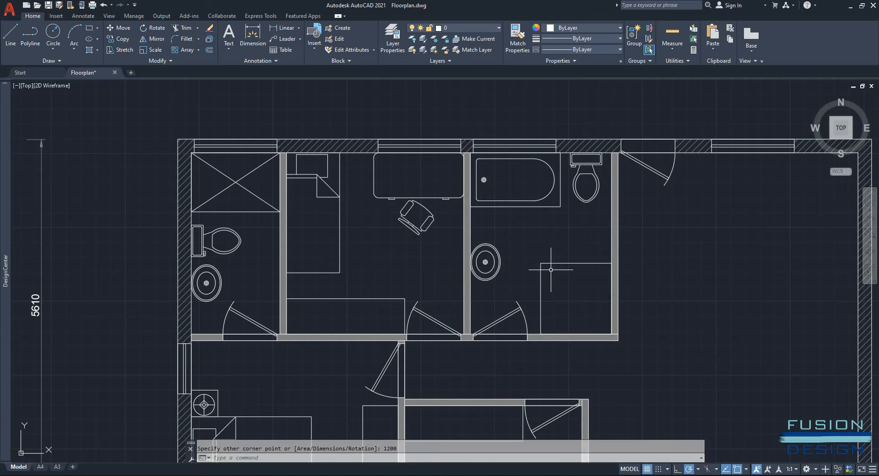
Draw both diagonal lines between the opposite corners of the second bathroom's shower square.
{"action": "type", "text": "l"}
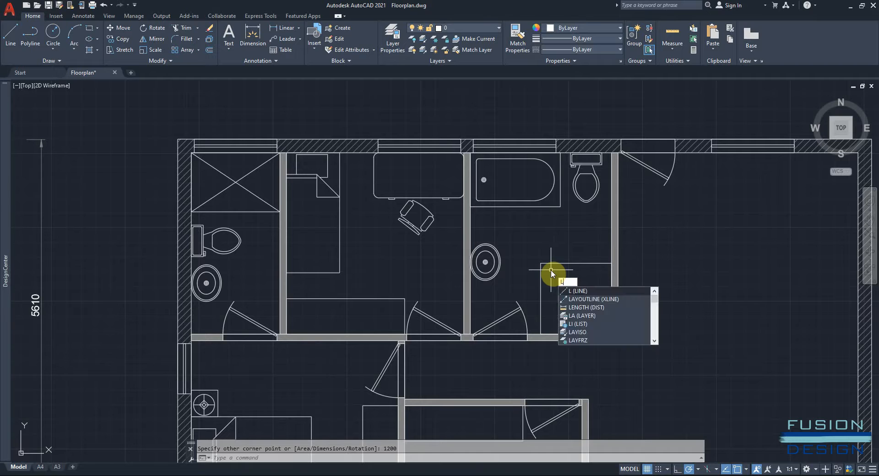
{"action": "key", "text": "Return"}
{"action": "left_click", "coordinate": [541, 263]}
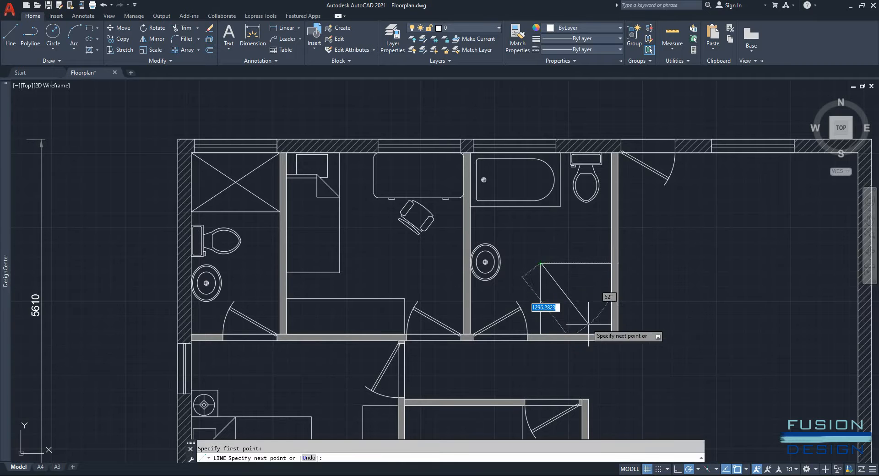
{"action": "left_click", "coordinate": [612, 334]}
{"action": "key", "text": "Return"}
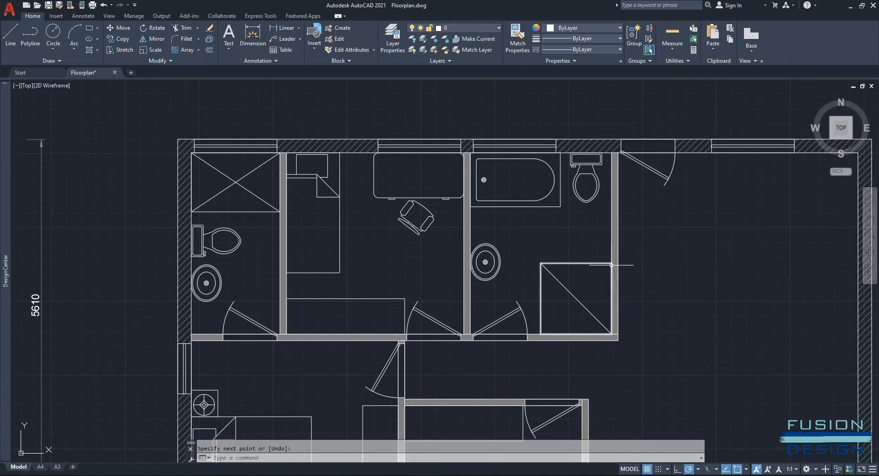
{"action": "key", "text": "Return"}
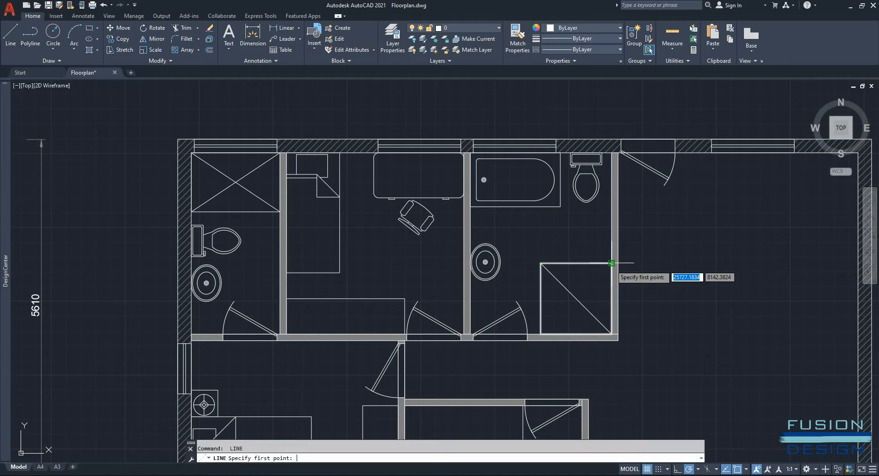
{"action": "left_click", "coordinate": [541, 334]}
{"action": "left_click", "coordinate": [611, 263]}
{"action": "key", "text": "Escape"}
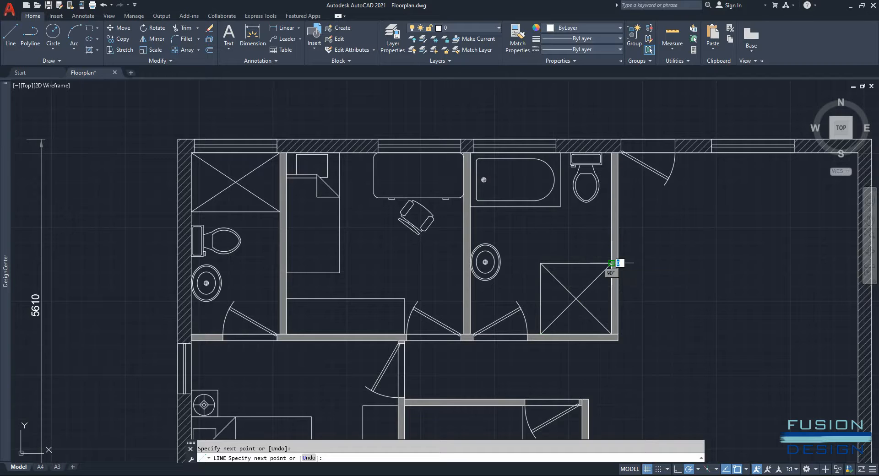
{"action": "scroll", "coordinate": [581, 215], "scroll_direction": "down", "scroll_amount": 2}
{"action": "middle_click_drag", "start_coordinate": [582, 287], "coordinate": [584, 225]}
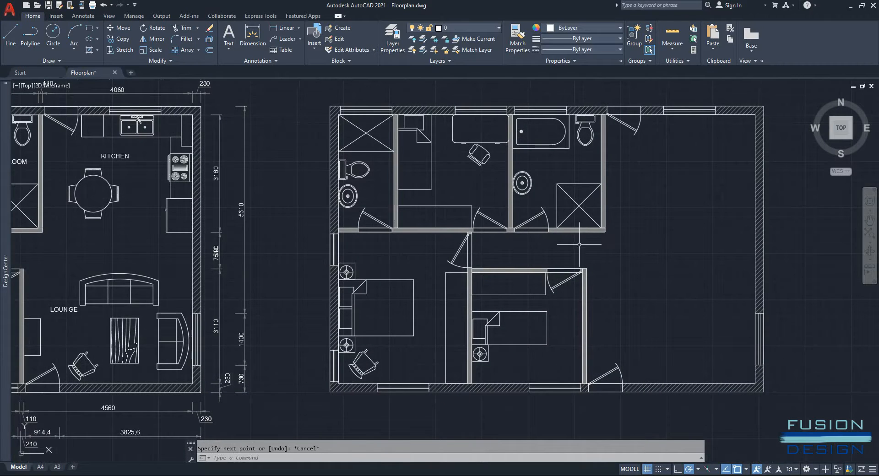
{"action": "scroll", "coordinate": [579, 245], "scroll_direction": "down", "scroll_amount": 3}
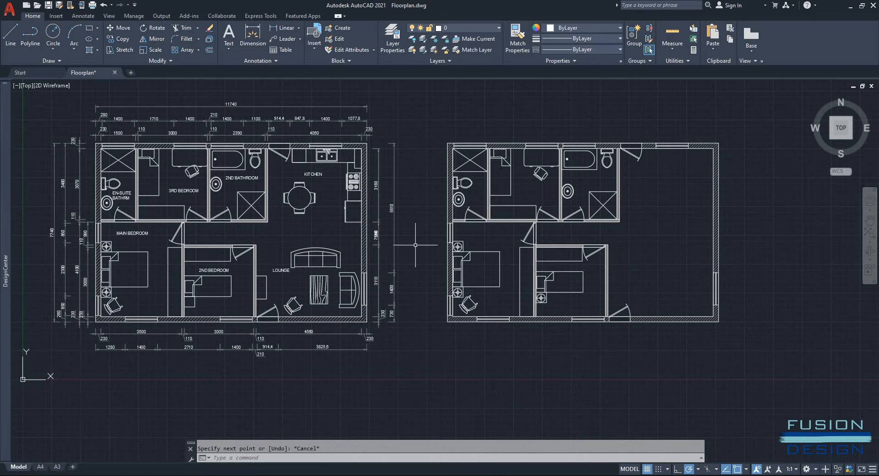
Copy the main bedroom's chair horizontally about 7550 mm into the lounge, beside the entrance door.
{"action": "middle_click_drag", "start_coordinate": [415, 245], "coordinate": [392, 245]}
{"action": "key", "text": "Escape"}
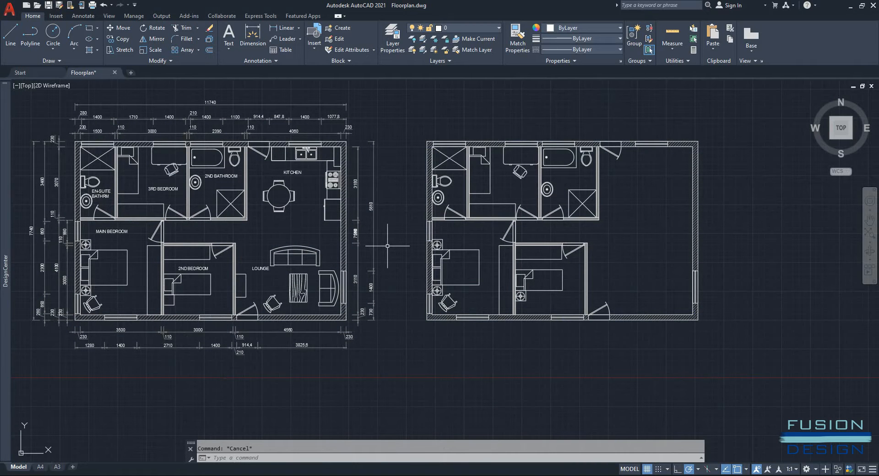
{"action": "left_click", "coordinate": [455, 300]}
{"action": "type", "text": "CO"}
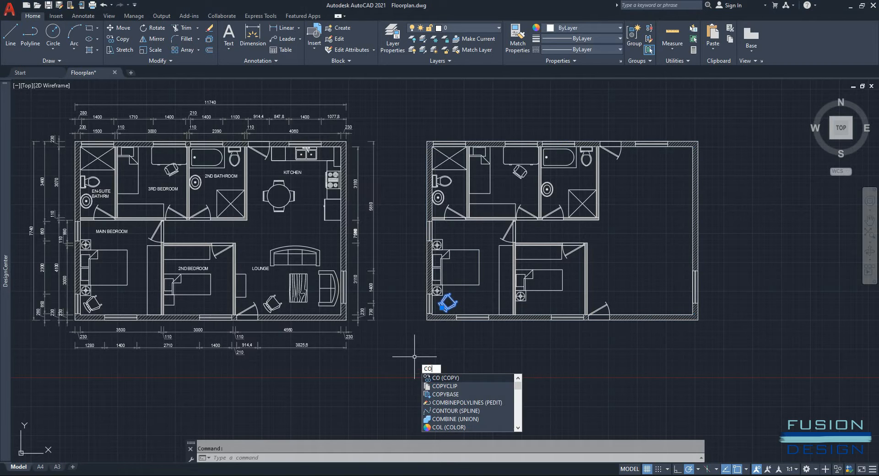
{"action": "key", "text": "Return"}
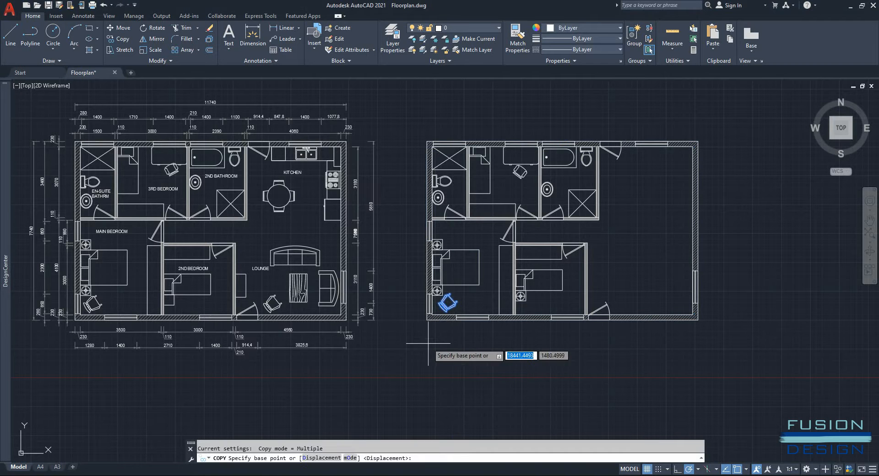
{"action": "left_click", "coordinate": [427, 344]}
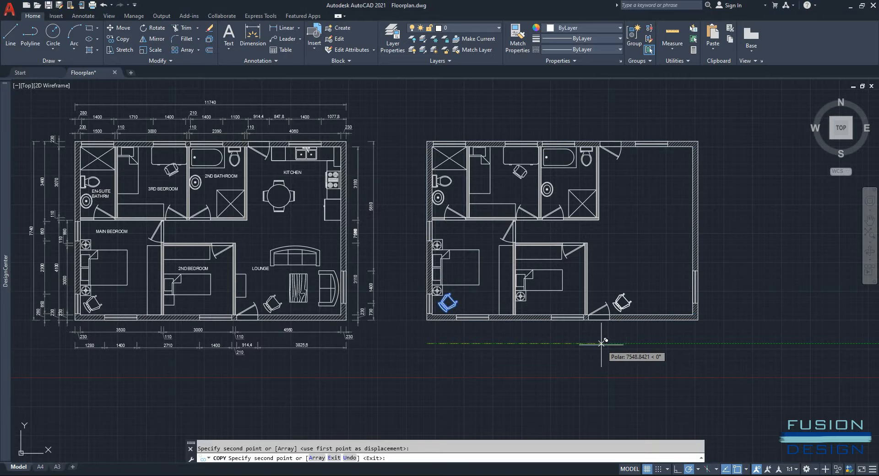
{"action": "left_click", "coordinate": [601, 343]}
{"action": "key", "text": "Escape"}
Insert the 7 ft roundback sofa block from the Home - Space Planner drawing into the lounge.
{"action": "mouse_move", "coordinate": [6, 217]}
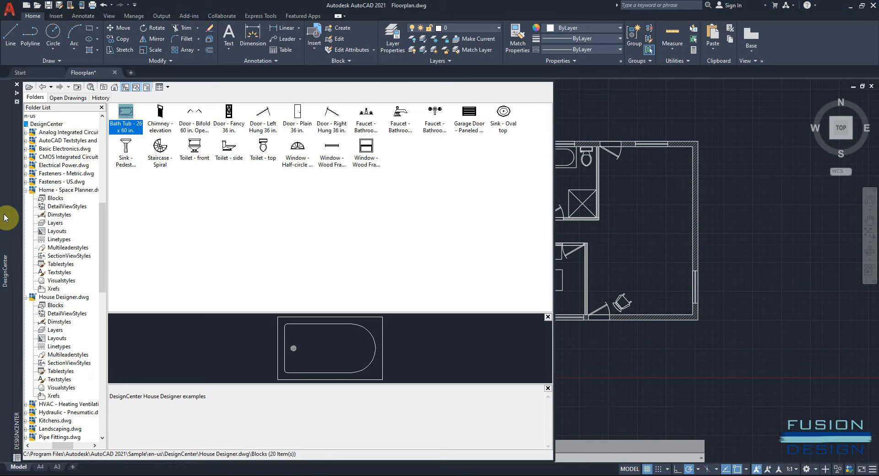
{"action": "left_click", "coordinate": [49, 192]}
{"action": "double_click", "coordinate": [125, 113]}
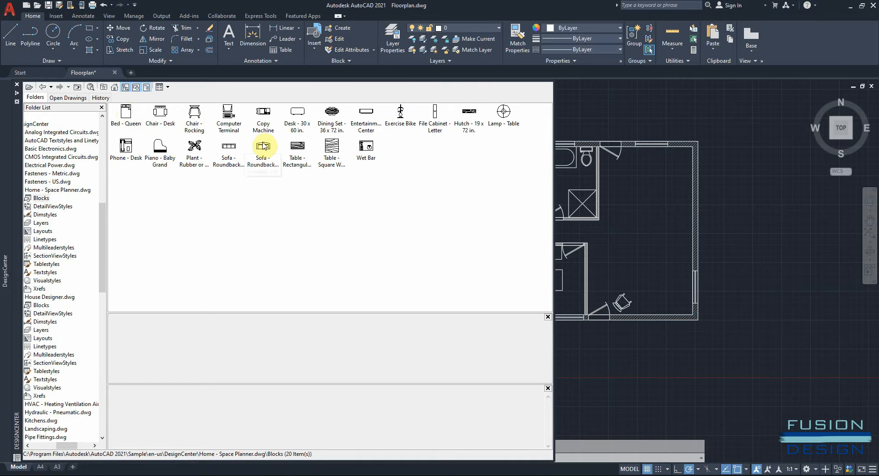
{"action": "left_click", "coordinate": [229, 148]}
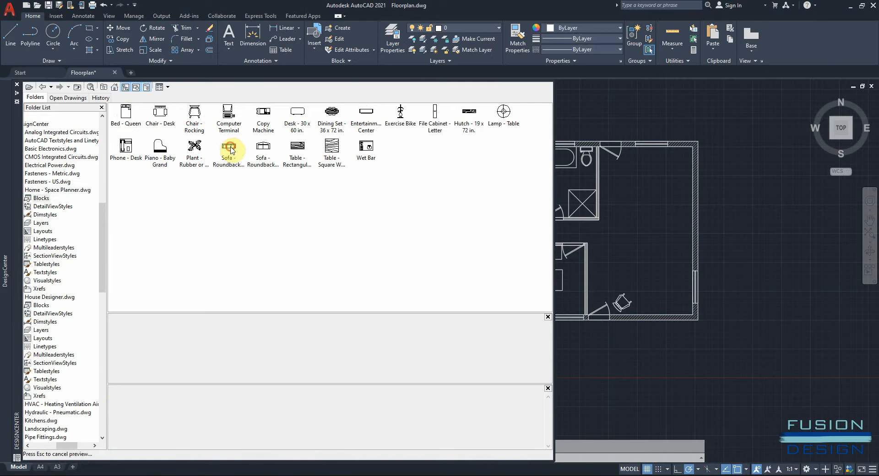
{"action": "left_click_drag", "start_coordinate": [589, 203], "coordinate": [642, 242]}
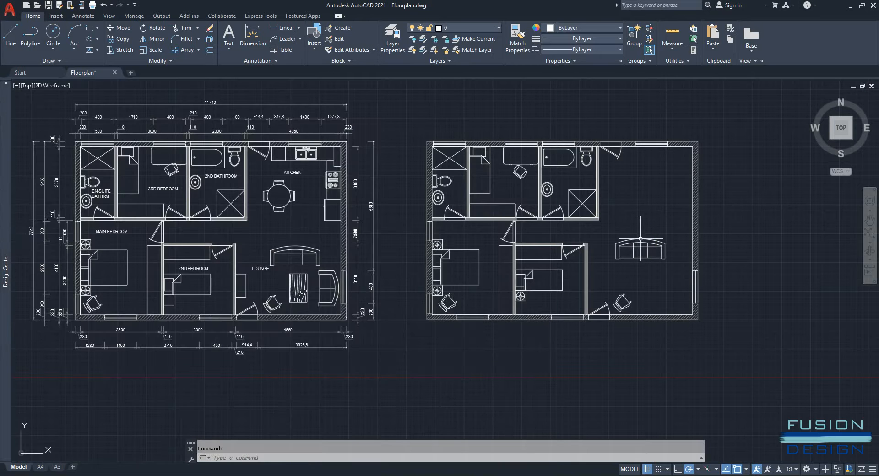
Insert the 5 ft roundback loveseat and the 60 x 30 in. rectangular woodgrain table side by side below the lounge sofa.
{"action": "mouse_move", "coordinate": [6, 228]}
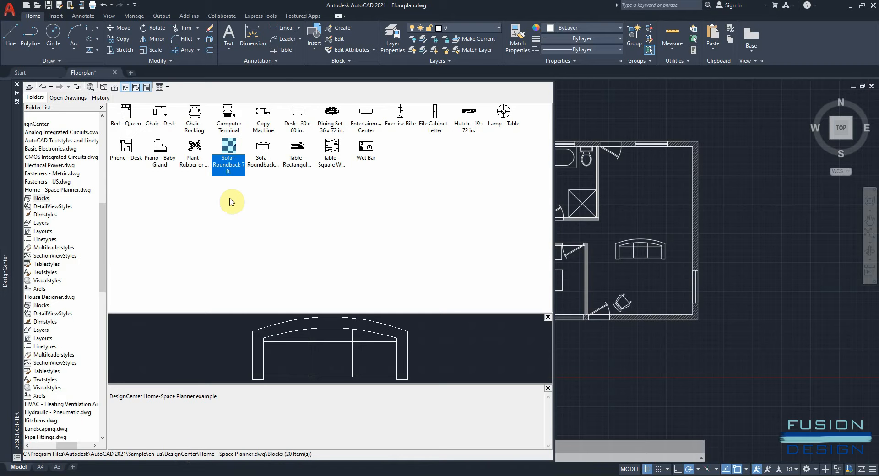
{"action": "left_click", "coordinate": [263, 148]}
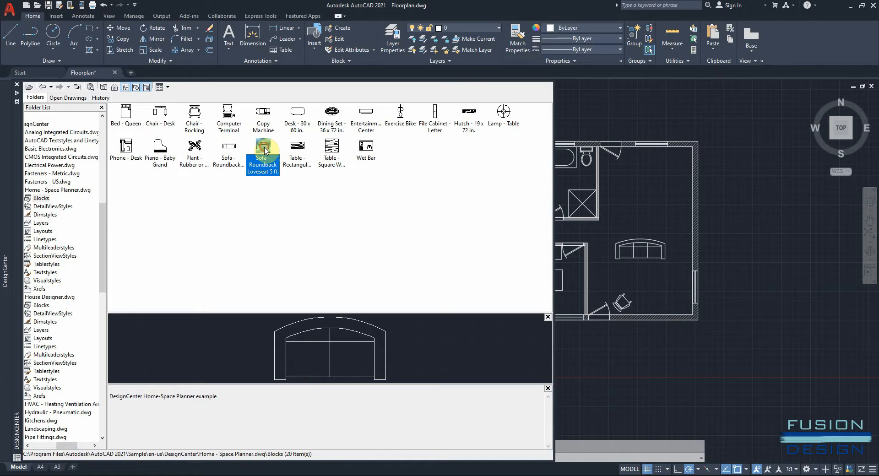
{"action": "mouse_move", "coordinate": [266, 150]}
{"action": "left_mouse_down"}
{"action": "mouse_move", "coordinate": [669, 249]}
{"action": "mouse_move", "coordinate": [668, 277]}
{"action": "left_mouse_up"}
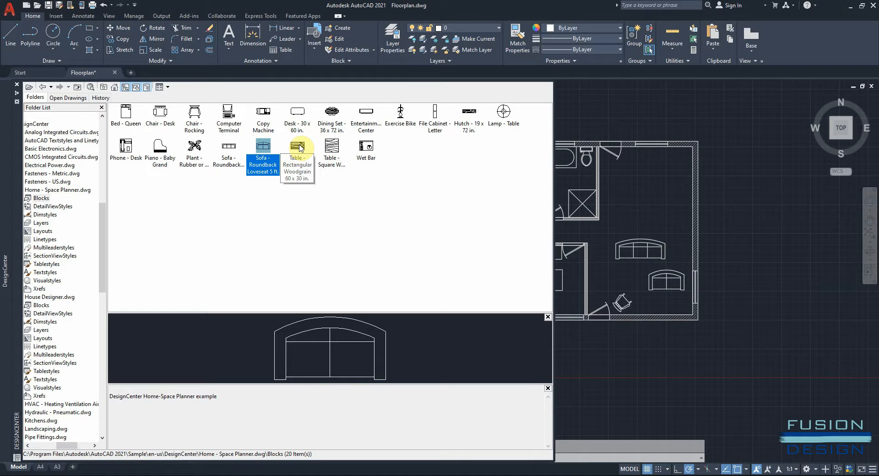
{"action": "mouse_move", "coordinate": [300, 148]}
{"action": "left_mouse_down"}
{"action": "mouse_move", "coordinate": [592, 249]}
{"action": "mouse_move", "coordinate": [613, 274]}
{"action": "left_mouse_up"}
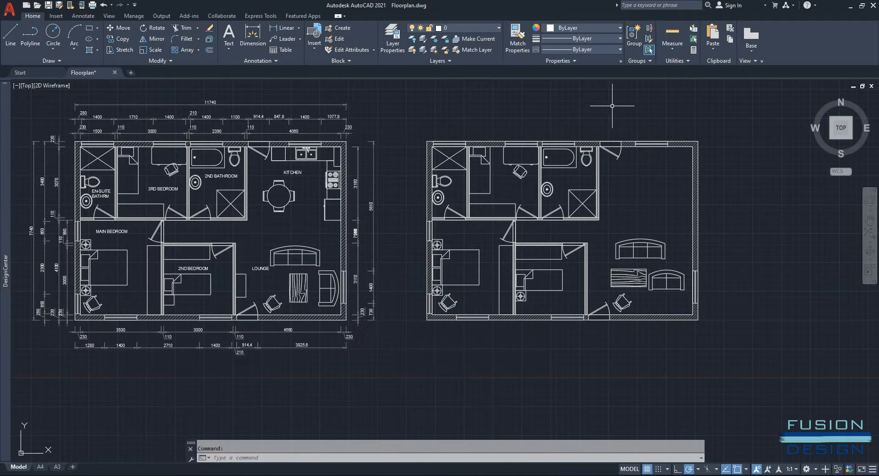
Rotate the loveseat 270 degrees about the midpoint of its curved back.
{"action": "scroll", "coordinate": [650, 284], "scroll_direction": "up", "scroll_amount": 5}
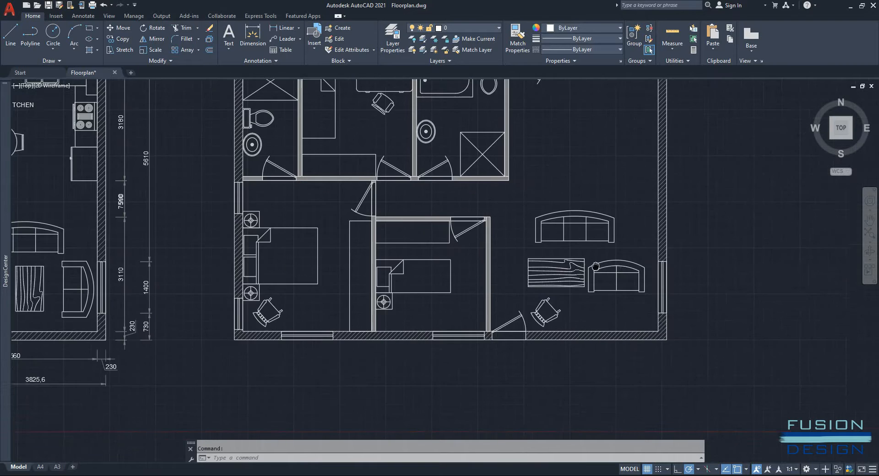
{"action": "scroll", "coordinate": [549, 264], "scroll_direction": "up", "scroll_amount": 1}
{"action": "scroll", "coordinate": [561, 264], "scroll_direction": "up", "scroll_amount": 1}
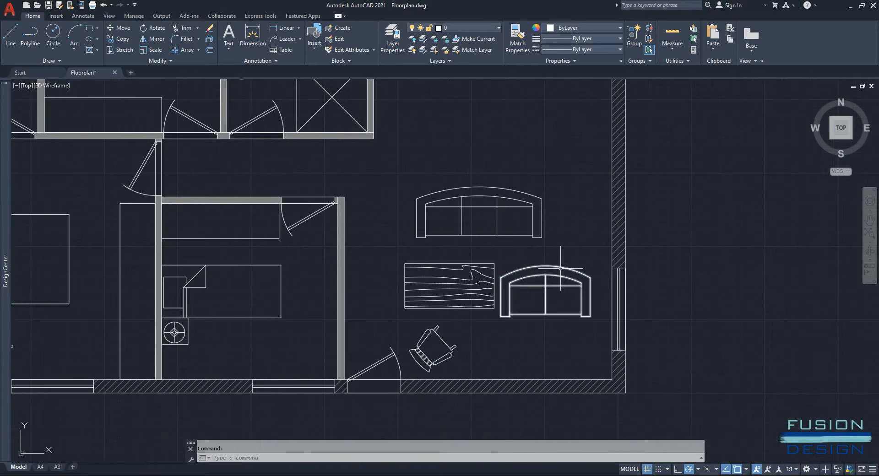
{"action": "left_click", "coordinate": [561, 264]}
{"action": "left_click", "coordinate": [563, 270]}
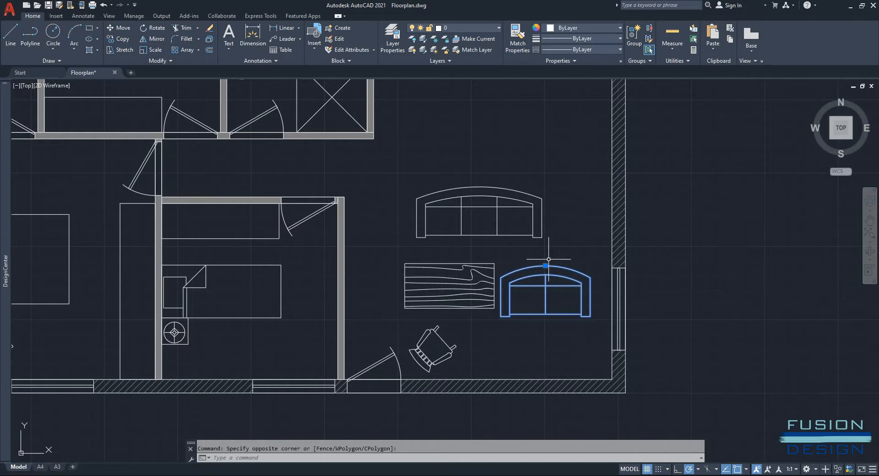
{"action": "type", "text": "RO"}
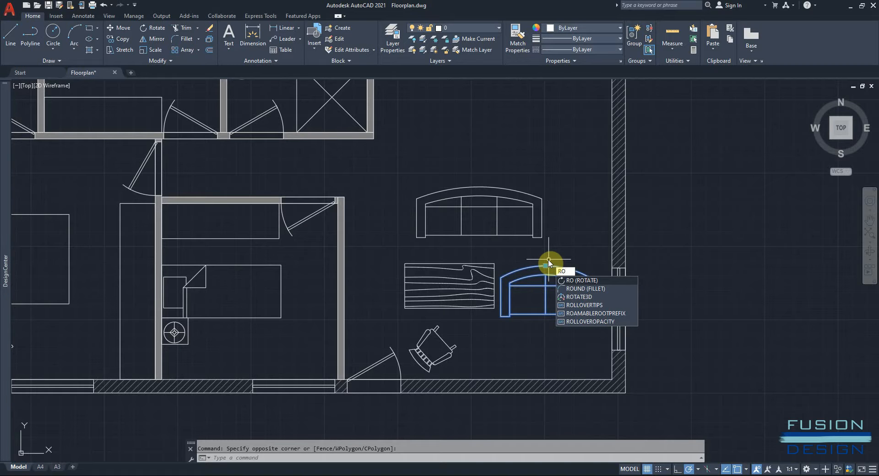
{"action": "key", "text": "Return"}
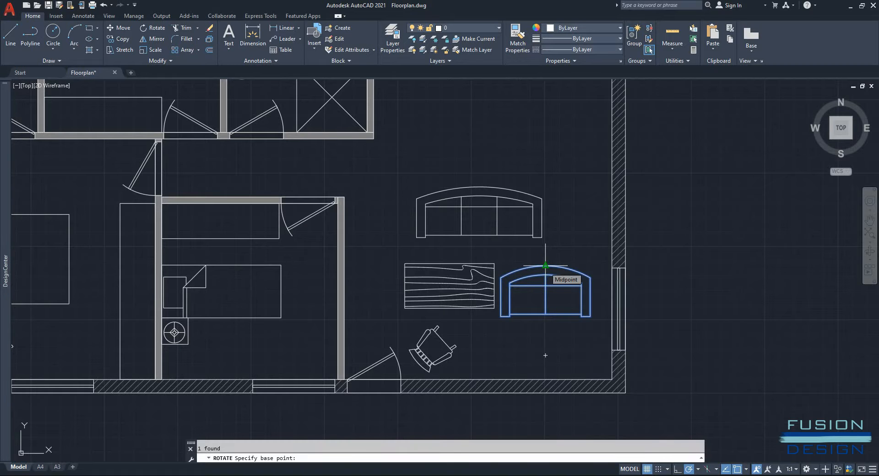
{"action": "left_click", "coordinate": [545, 266]}
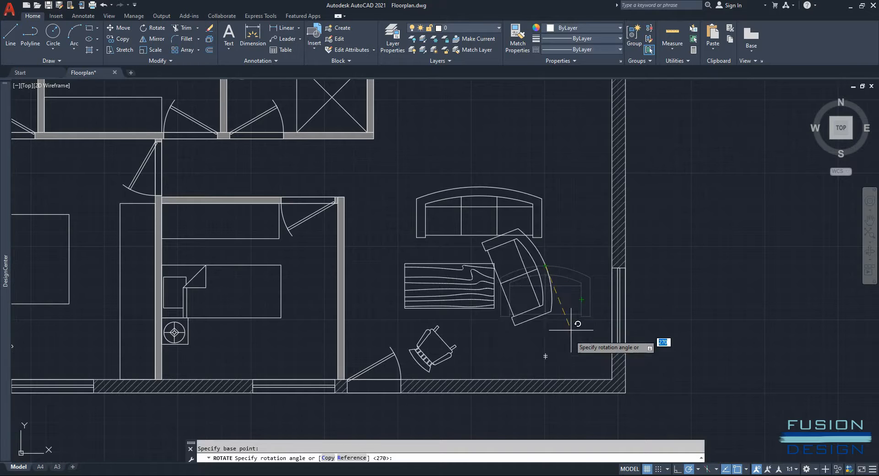
{"action": "left_click", "coordinate": [546, 337]}
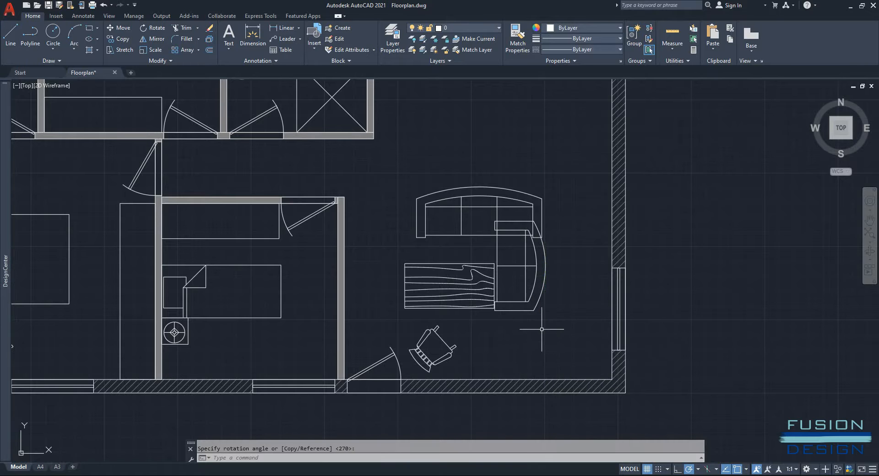
Move the rotated loveseat beside the lounge's outer wall window, with its back towards the window.
{"action": "left_click", "coordinate": [537, 307]}
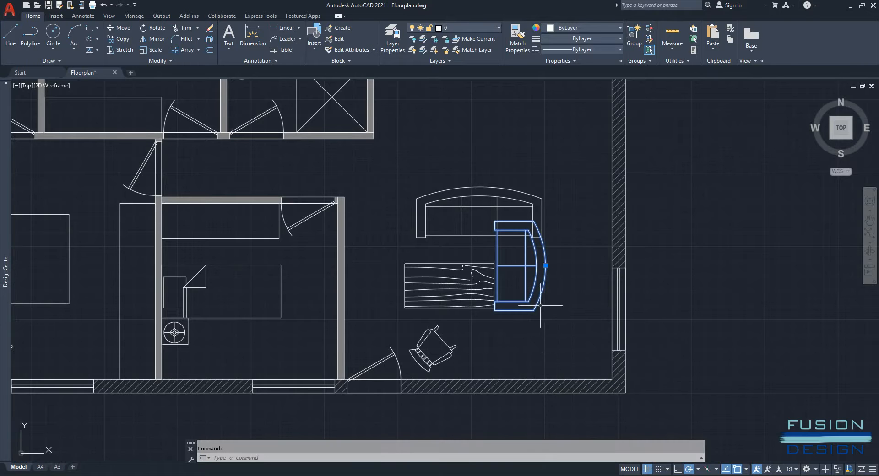
{"action": "left_click", "coordinate": [546, 266]}
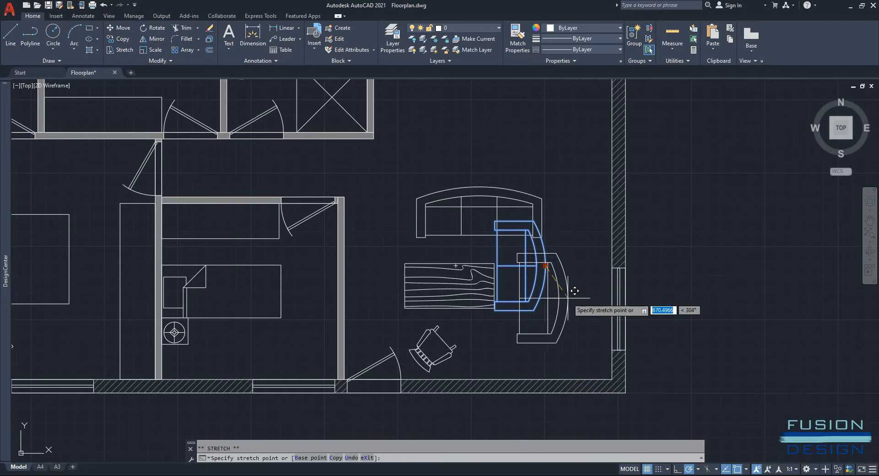
{"action": "left_click", "coordinate": [605, 289]}
{"action": "key", "text": "Escape"}
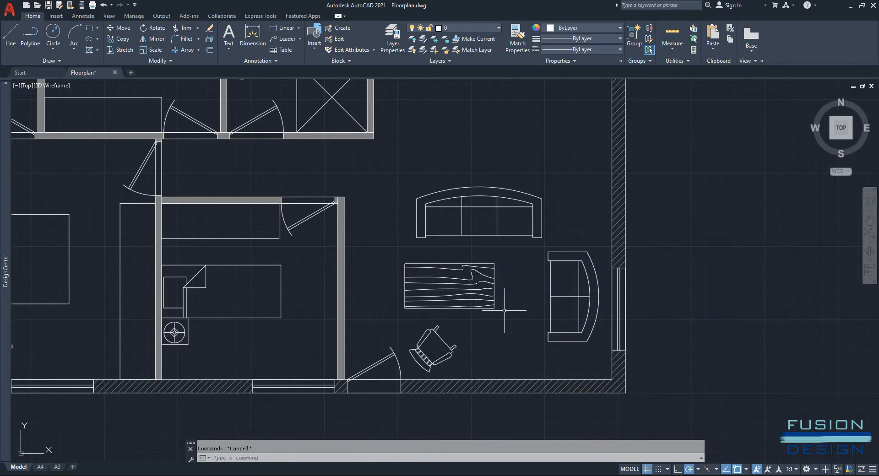
Move the woodgrain table about 540 mm towards the loveseat, centring it roughly below the three-seat sofa.
{"action": "left_click", "coordinate": [476, 286]}
{"action": "left_click", "coordinate": [453, 271]}
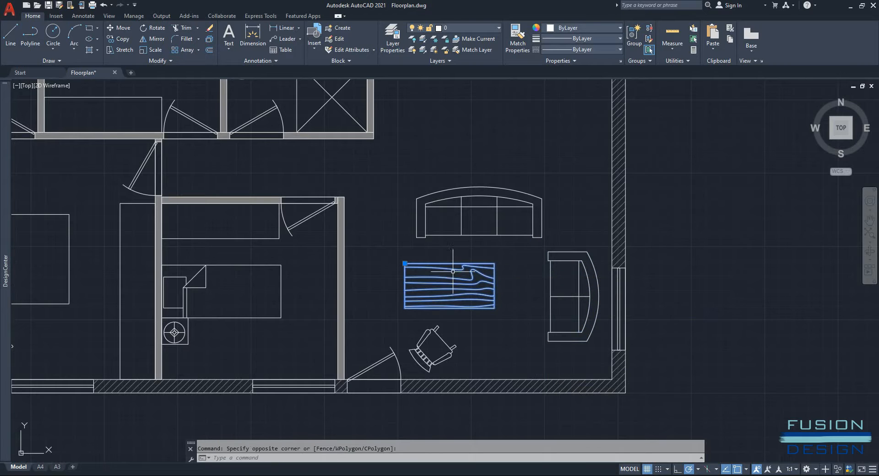
{"action": "type", "text": "m"}
{"action": "key", "text": "Return"}
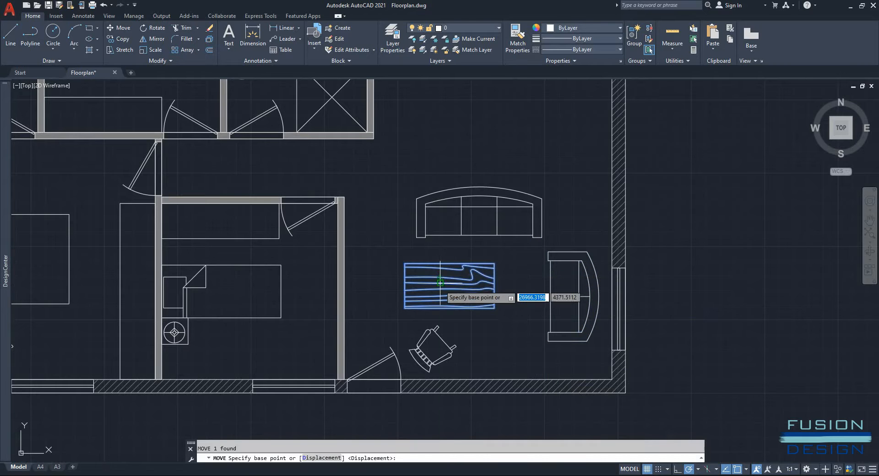
{"action": "left_click", "coordinate": [447, 276]}
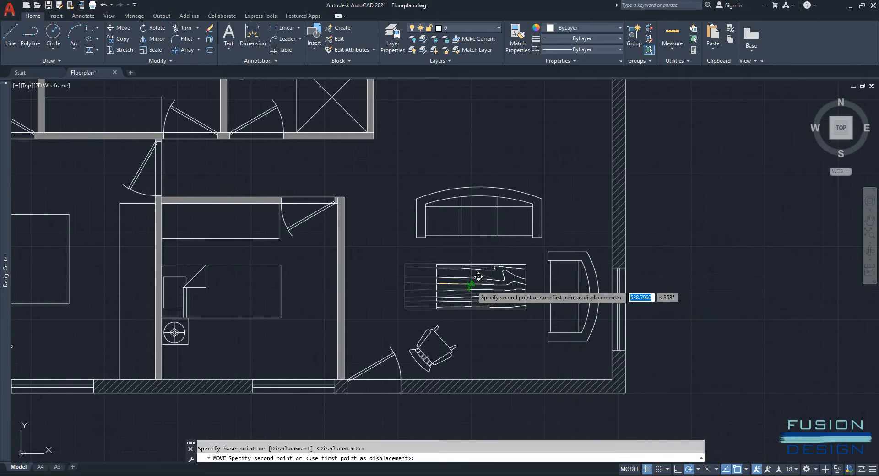
{"action": "left_click", "coordinate": [470, 285]}
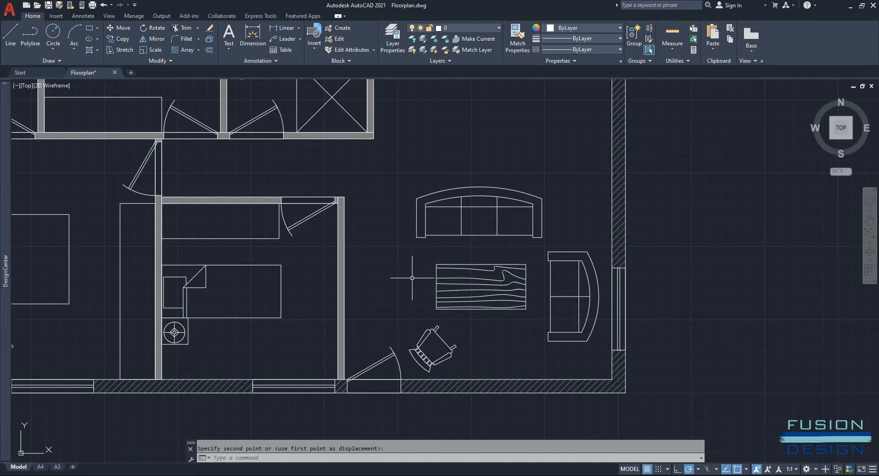
Draw a 450 by 1000 mm cabinet rectangle in the lounge, next to the second bedroom's partition wall.
{"action": "middle_click_drag", "start_coordinate": [411, 278], "coordinate": [448, 273]}
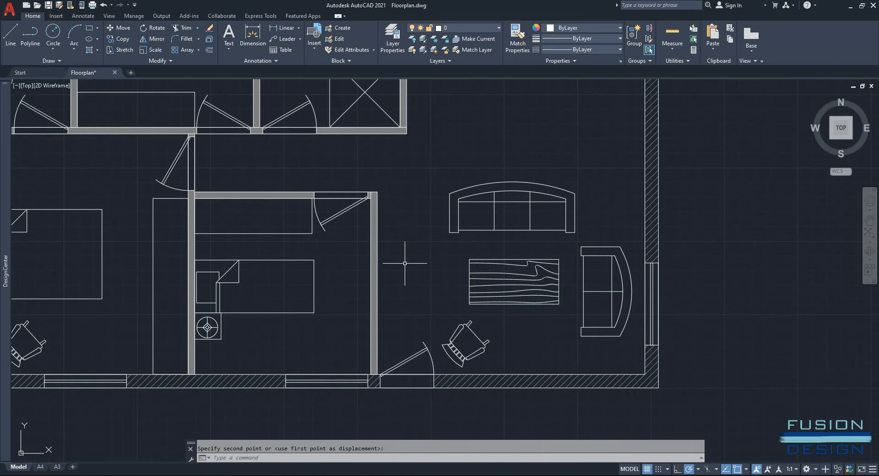
{"action": "type", "text": "ec"}
{"action": "key", "text": "Return"}
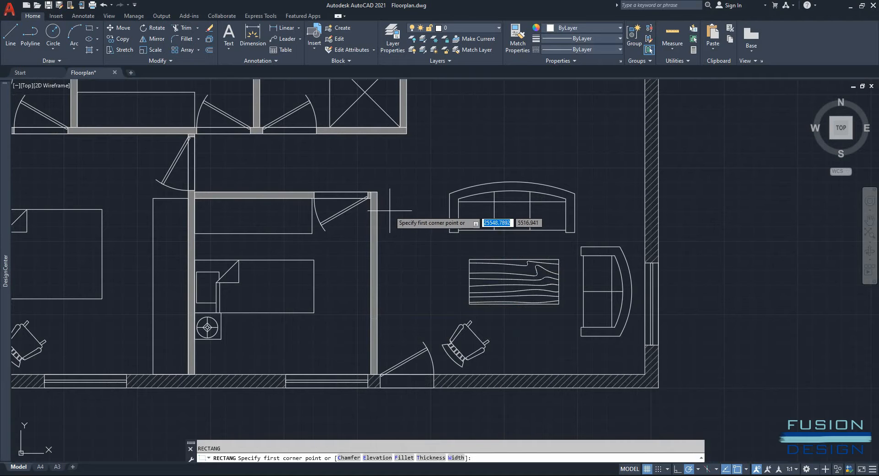
{"action": "left_click", "coordinate": [383, 225]}
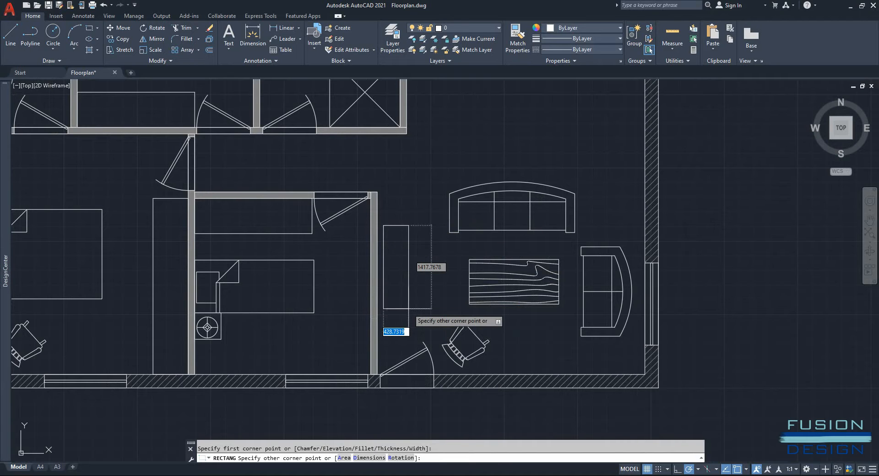
{"action": "type", "text": "450"}
{"action": "key", "text": "Tab"}
{"action": "type", "text": "100"}
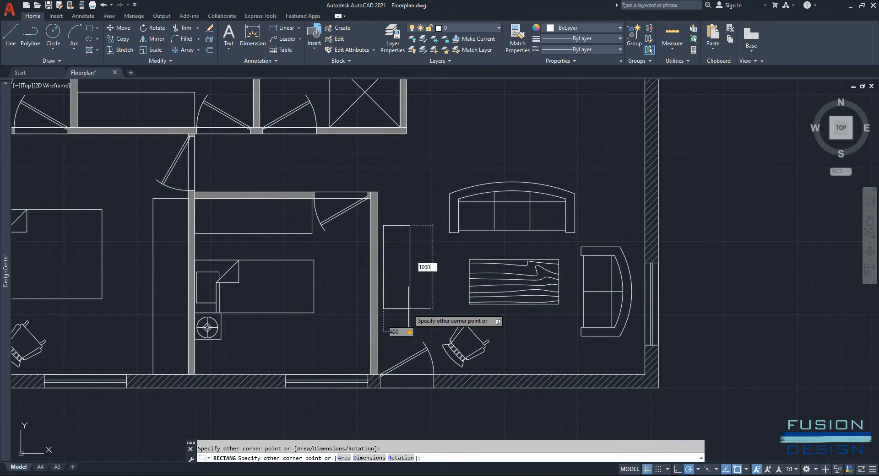
{"action": "key", "text": "Return"}
Move the cabinet rectangle by the midpoint of its wall-side edge onto the midpoint of the second bedroom's partition wall.
{"action": "left_click", "coordinate": [398, 288]}
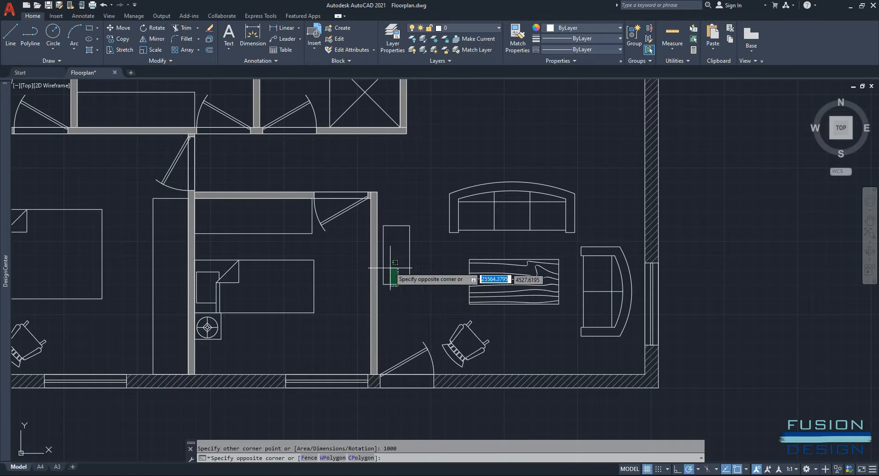
{"action": "left_click", "coordinate": [389, 261]}
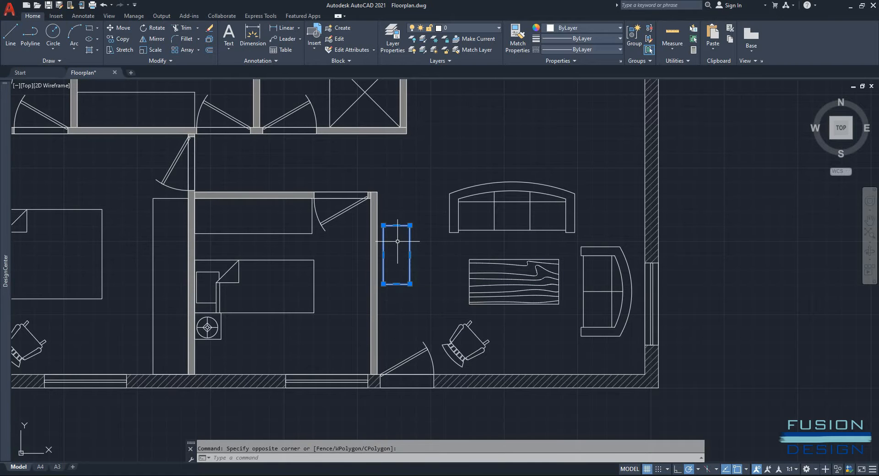
{"action": "type", "text": "m"}
{"action": "key", "text": "Return"}
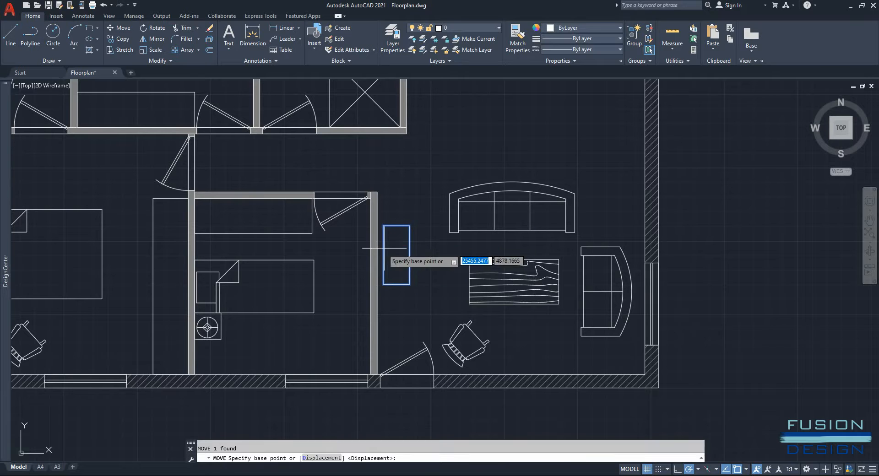
{"action": "left_click", "coordinate": [384, 254]}
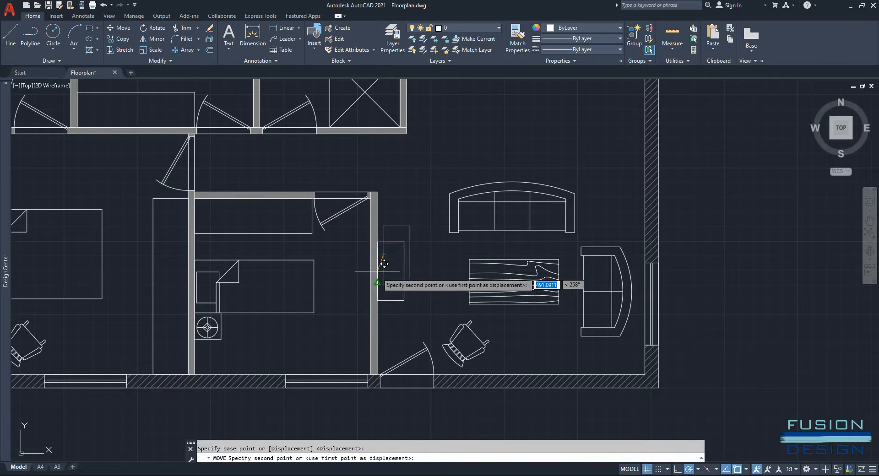
{"action": "left_click", "coordinate": [377, 282]}
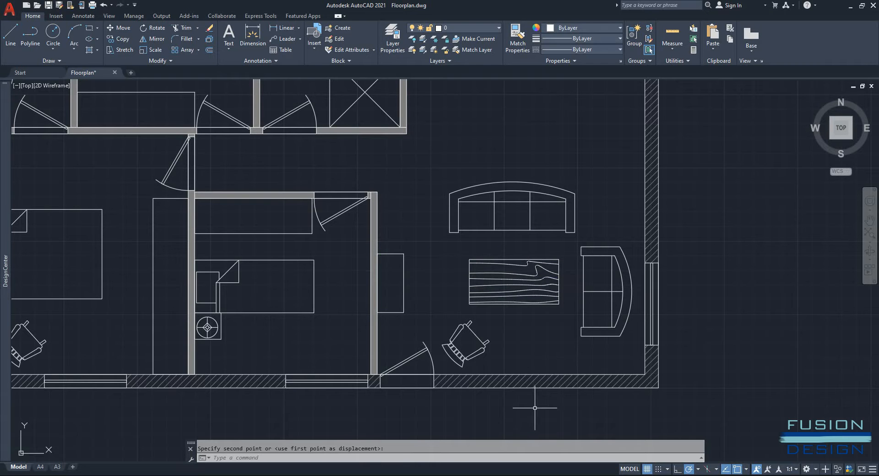
Draw a 3000 by 600 mm counter rectangle along the kitchen's window wall, starting from the inner corner with the outer side wall.
{"action": "scroll", "coordinate": [536, 229], "scroll_direction": "down", "scroll_amount": 3}
{"action": "mouse_move", "coordinate": [519, 232]}
{"action": "middle_mouse_down"}
{"action": "mouse_move", "coordinate": [643, 273]}
{"action": "mouse_move", "coordinate": [639, 313]}
{"action": "middle_mouse_up"}
{"action": "middle_click_drag", "start_coordinate": [447, 291], "coordinate": [462, 295]}
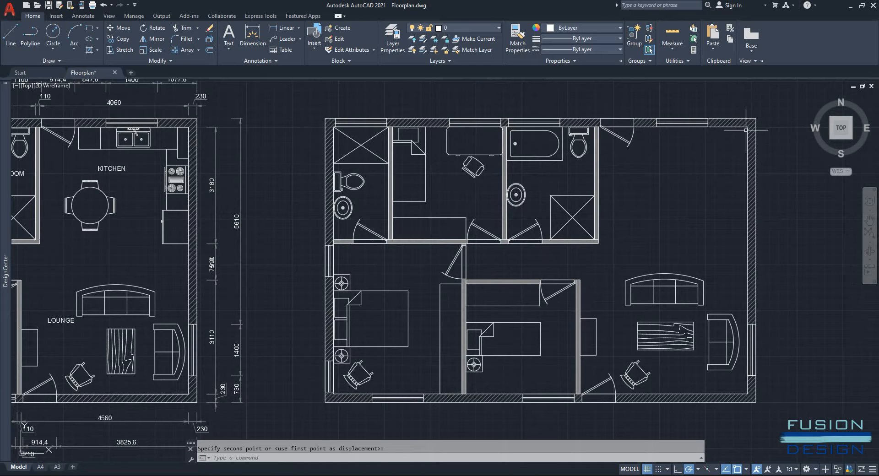
{"action": "type", "text": "rec"}
{"action": "key", "text": "Return"}
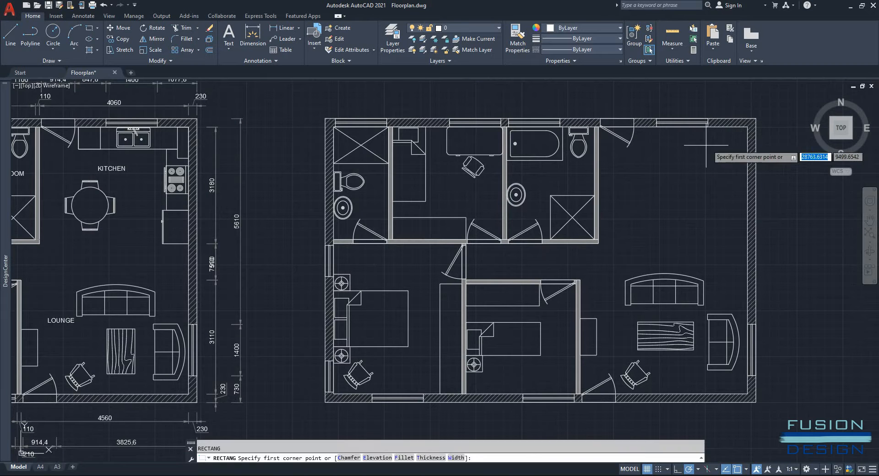
{"action": "left_click", "coordinate": [748, 127]}
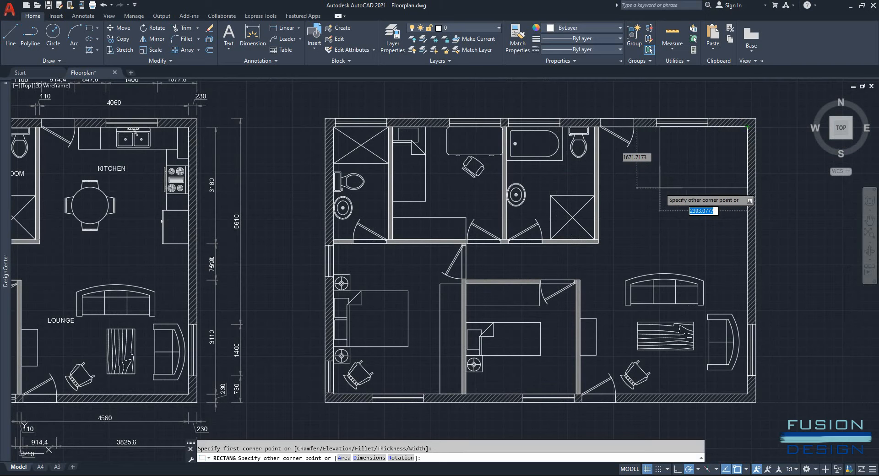
{"action": "type", "text": "3000"}
{"action": "key", "text": "Tab"}
{"action": "type", "text": "600"}
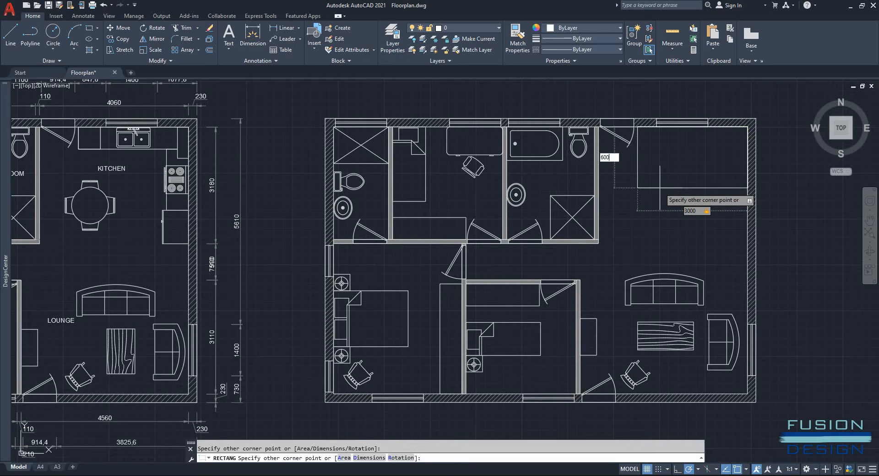
{"action": "key", "text": "Return"}
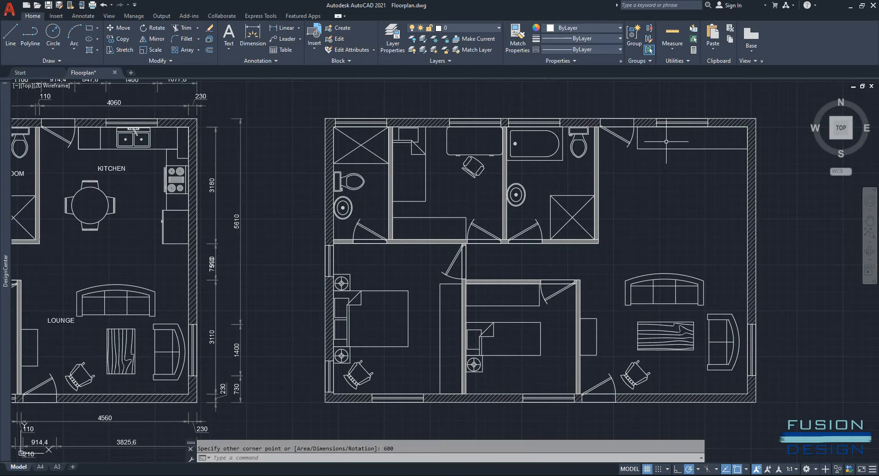
Draw a 600 by 600 mm square inside the door-side end of the kitchen counter, starting from its front corner.
{"action": "middle_click_drag", "start_coordinate": [666, 142], "coordinate": [651, 165]}
{"action": "type", "text": "r"}
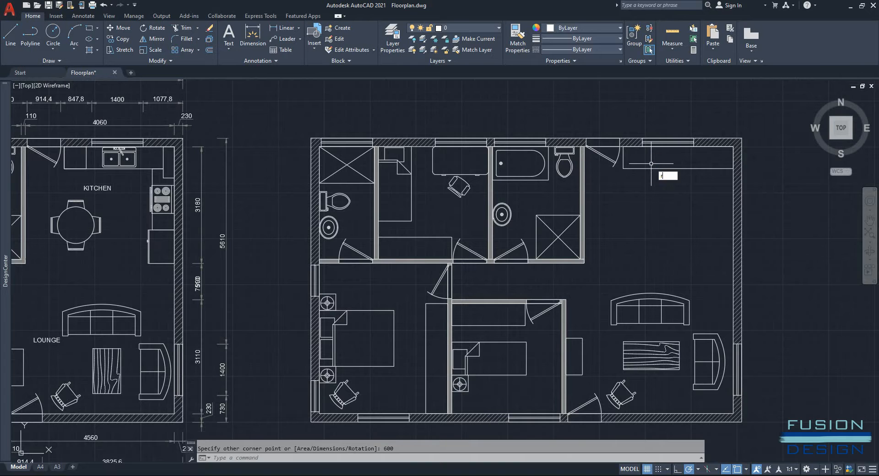
{"action": "type", "text": "ec"}
{"action": "key", "text": "Return"}
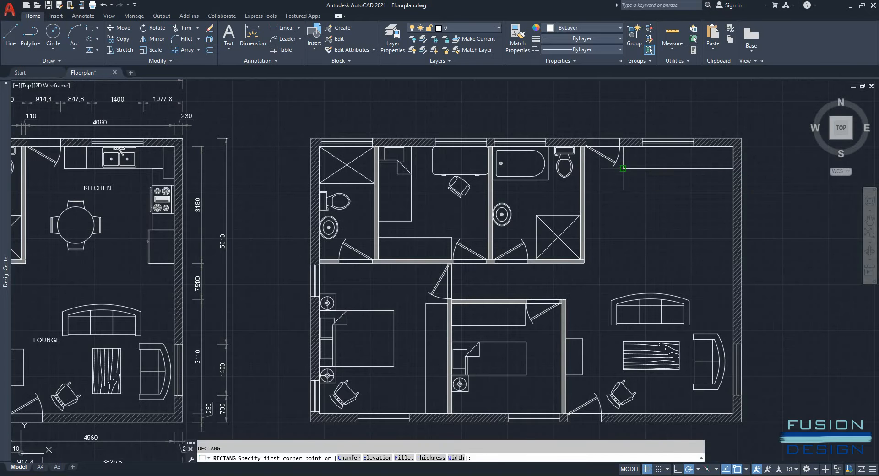
{"action": "left_click", "coordinate": [623, 168]}
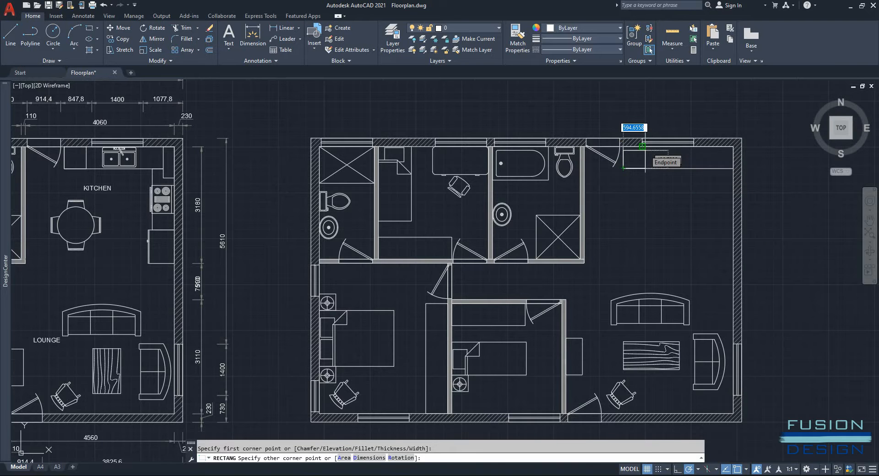
{"action": "type", "text": "600"}
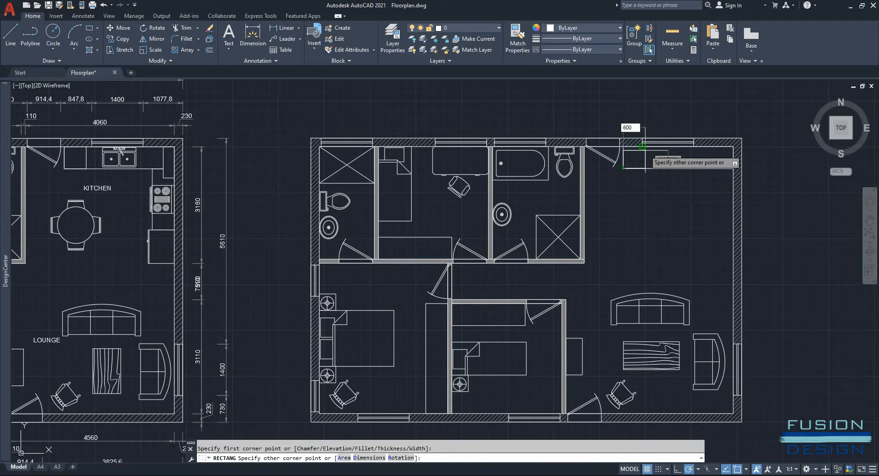
{"action": "key", "text": "Tab"}
{"action": "type", "text": "00"}
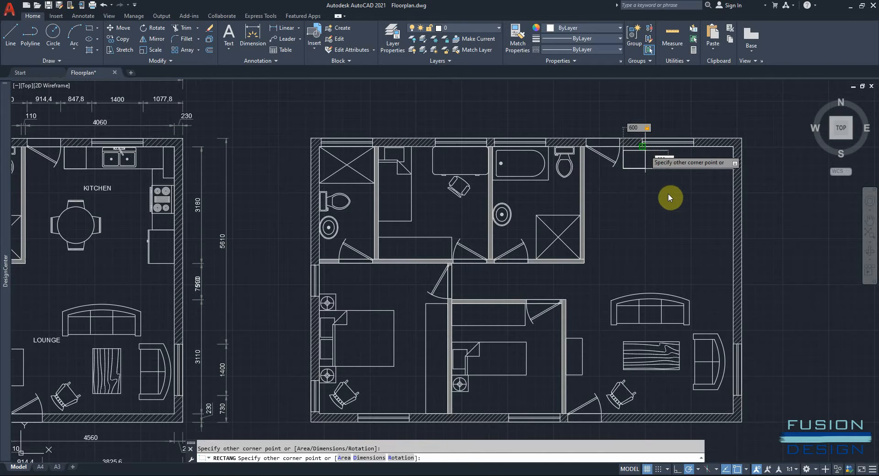
{"action": "key", "text": "Return"}
Draw a 600 by 450 mm cabinet rectangle along the kitchen's outer side wall, starting from the counter's front corner.
{"action": "scroll", "coordinate": [671, 173], "scroll_direction": "up", "scroll_amount": 2}
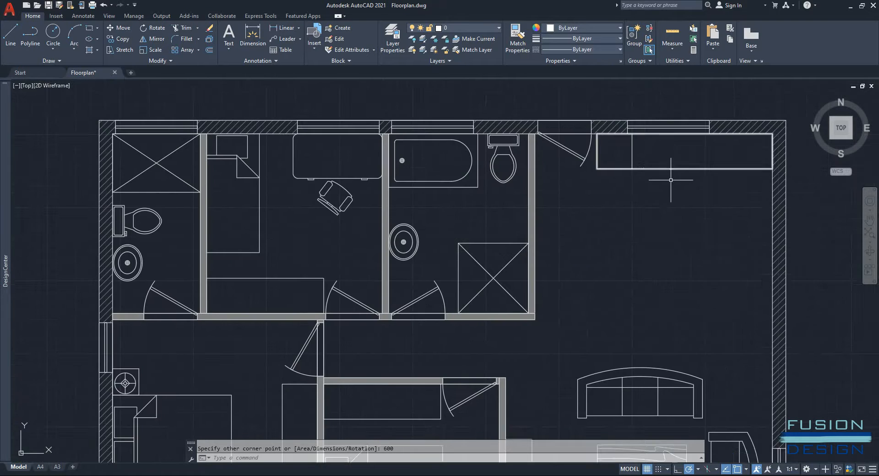
{"action": "middle_click_drag", "start_coordinate": [668, 183], "coordinate": [696, 195]}
{"action": "scroll", "coordinate": [688, 200], "scroll_direction": "down", "scroll_amount": 2}
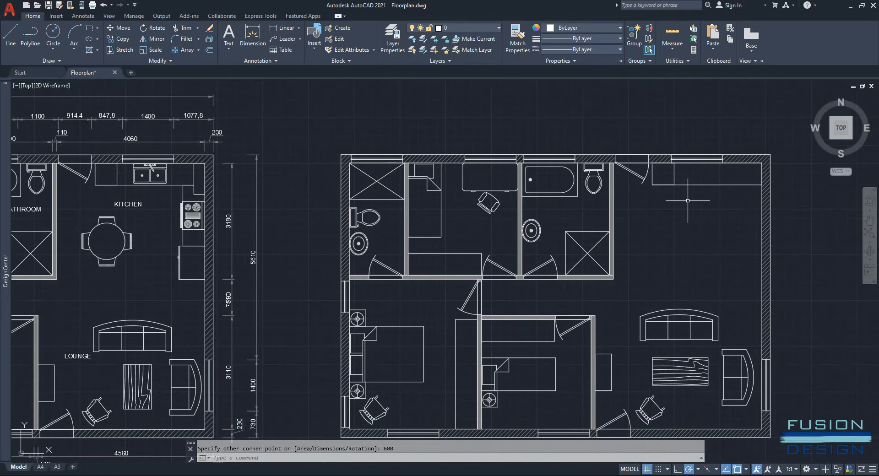
{"action": "middle_click_drag", "start_coordinate": [723, 201], "coordinate": [685, 202]}
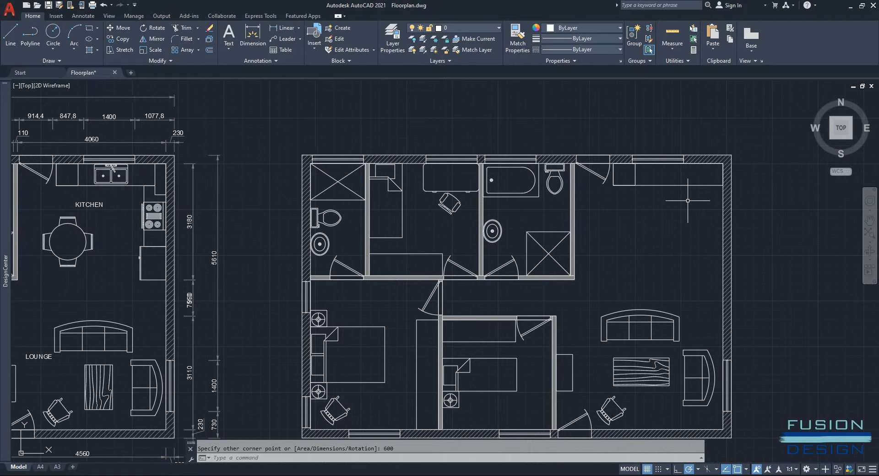
{"action": "key", "text": "Return"}
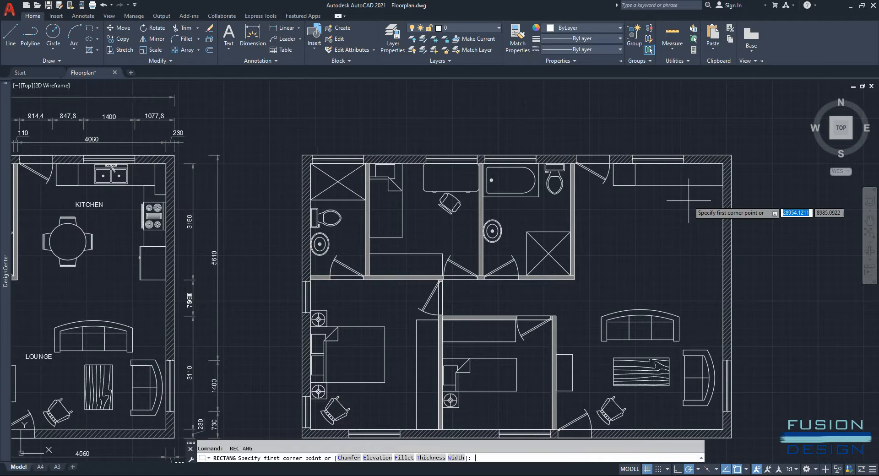
{"action": "left_click", "coordinate": [723, 185]}
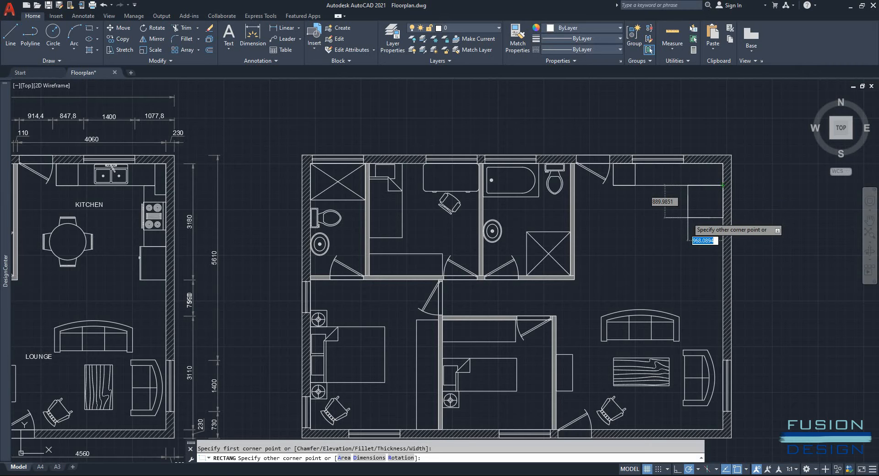
{"action": "type", "text": "600"}
{"action": "key", "text": "Tab"}
{"action": "type", "text": "45"}
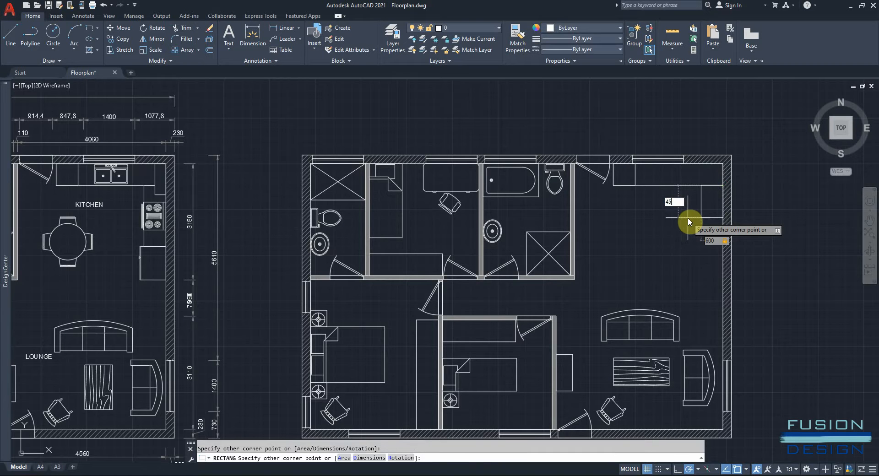
{"action": "type", "text": "0"}
{"action": "key", "text": "Return"}
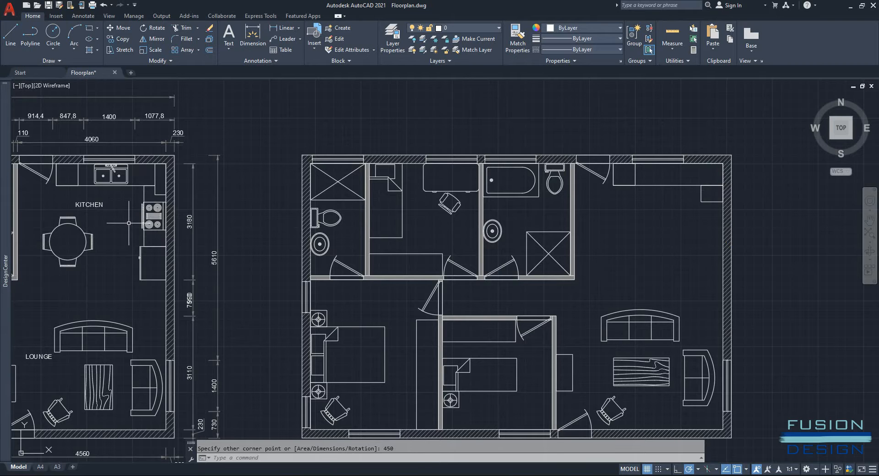
Collapse the Home - Space Planner and House Designer drawings in DesignCenter and open the blocks of Kitchens.dwg.
{"action": "mouse_move", "coordinate": [5, 137]}
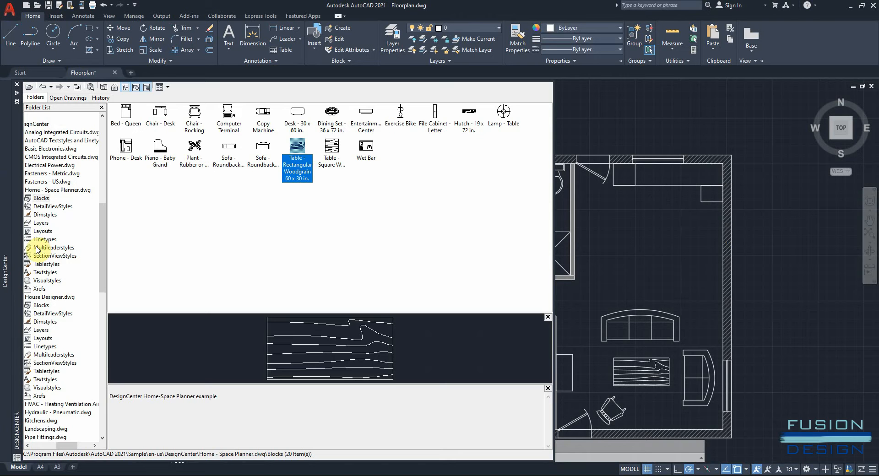
{"action": "left_click_drag", "start_coordinate": [66, 446], "coordinate": [57, 446]}
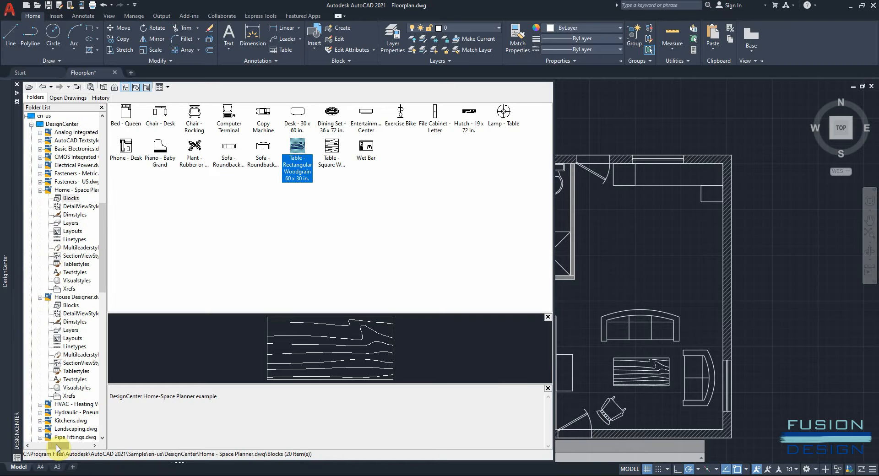
{"action": "left_click", "coordinate": [40, 191]}
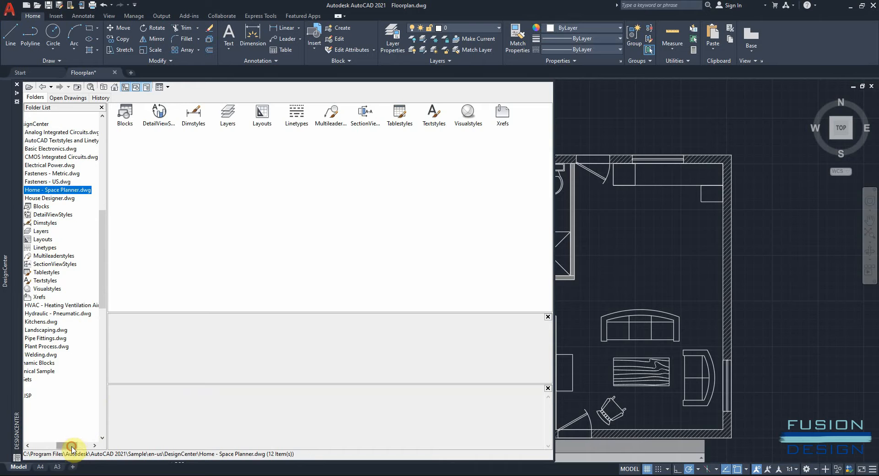
{"action": "left_click_drag", "start_coordinate": [69, 446], "coordinate": [63, 447]}
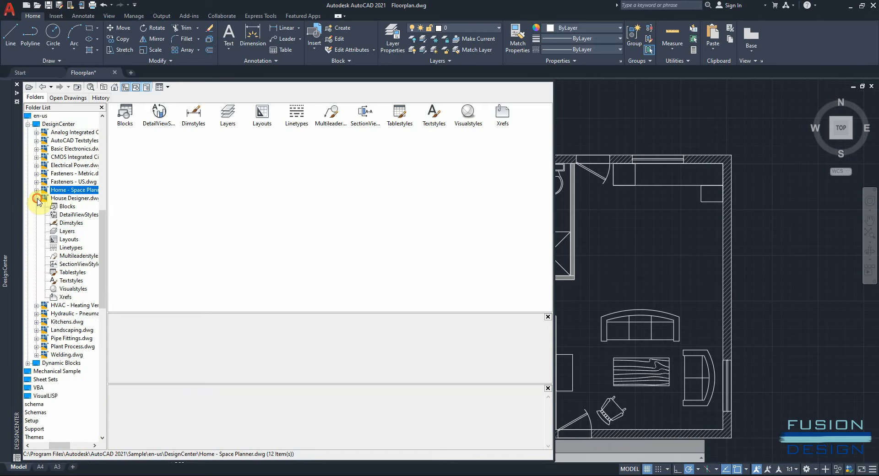
{"action": "left_click", "coordinate": [36, 198]}
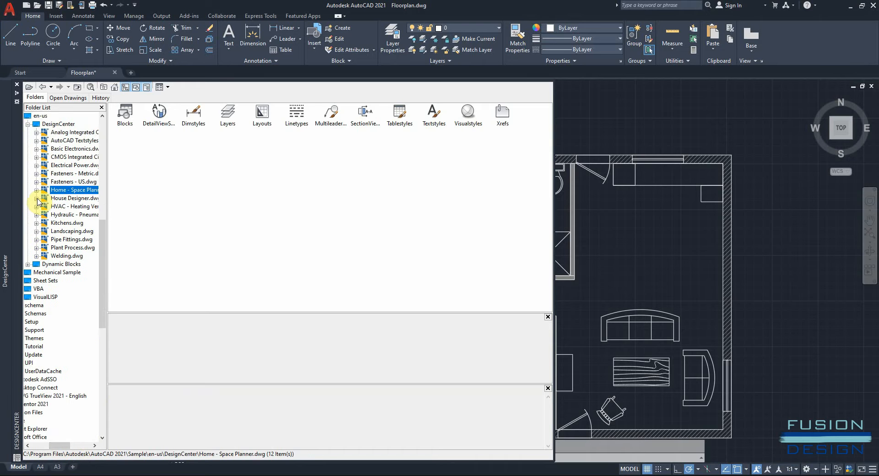
{"action": "left_click", "coordinate": [36, 223]}
{"action": "left_click", "coordinate": [59, 231]}
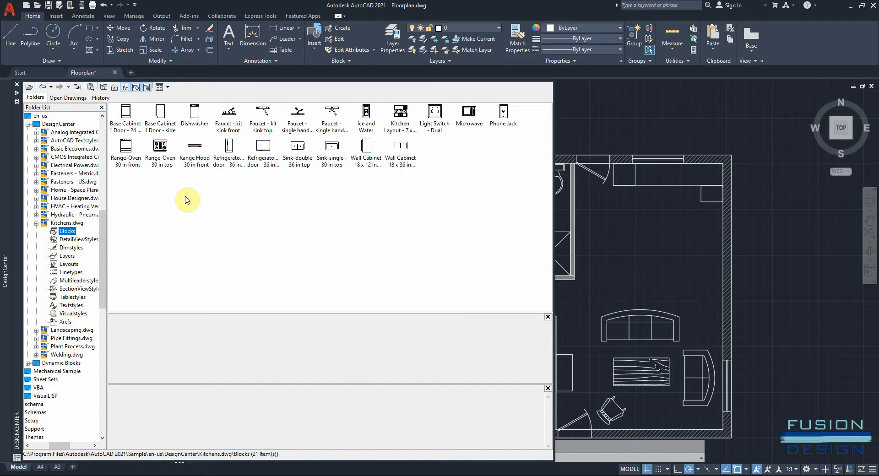
Insert the 30 in range-oven, 36 in double sink and 36 in refrigerator top-view blocks into the open kitchen area.
{"action": "left_click", "coordinate": [160, 145]}
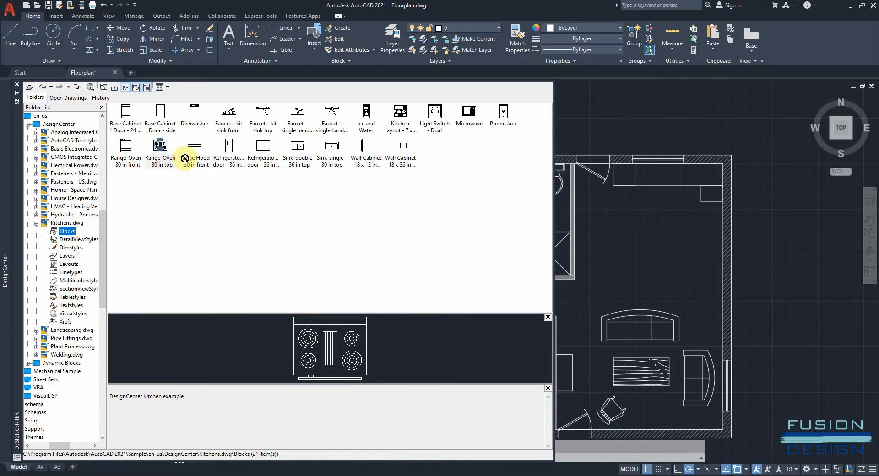
{"action": "left_click_drag", "start_coordinate": [588, 260], "coordinate": [670, 246]}
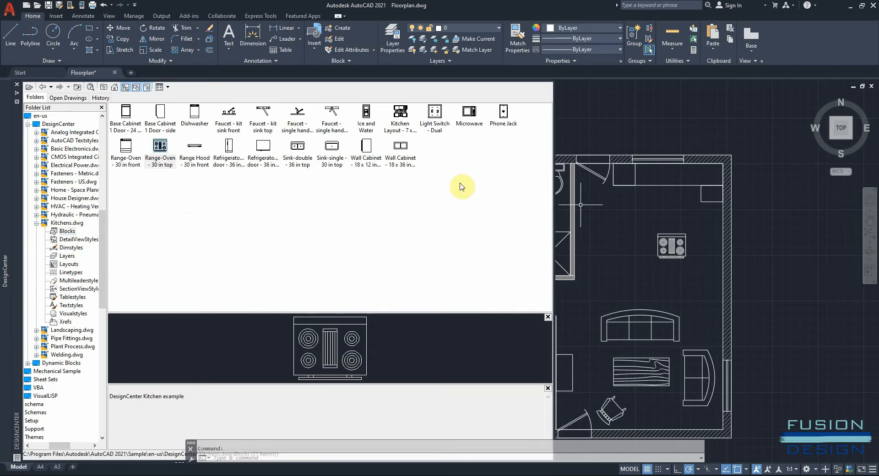
{"action": "left_click_drag", "start_coordinate": [304, 153], "coordinate": [636, 207]}
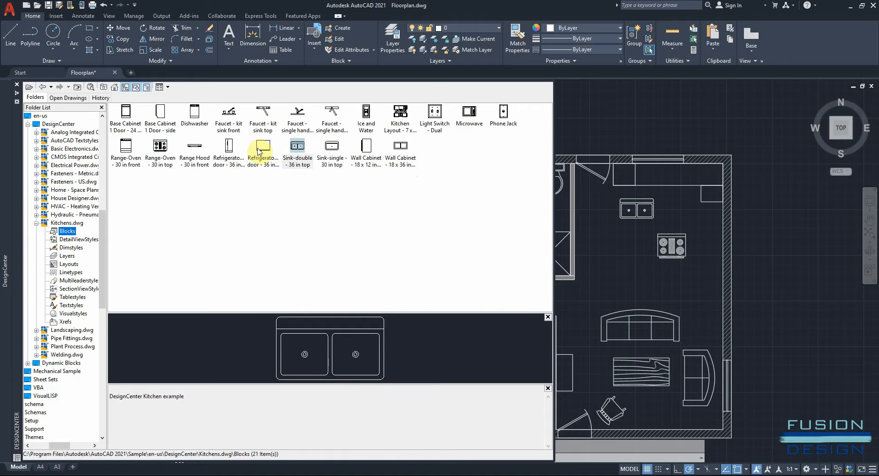
{"action": "mouse_move", "coordinate": [264, 150]}
{"action": "left_mouse_down"}
{"action": "mouse_move", "coordinate": [641, 271]}
{"action": "mouse_move", "coordinate": [672, 273]}
{"action": "left_mouse_up"}
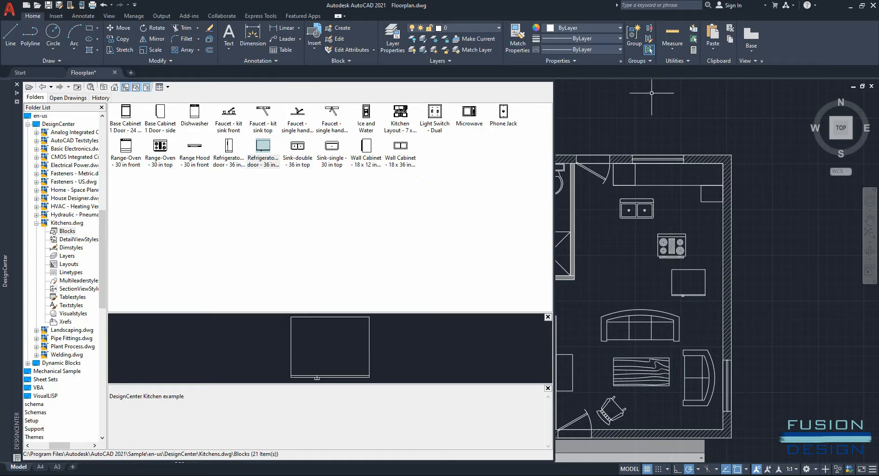
{"action": "key", "text": "ctrl+2"}
Rotate the range-oven block 270 degrees about its back corner so its back faces the outer side wall.
{"action": "middle_click_drag", "start_coordinate": [703, 258], "coordinate": [546, 257]}
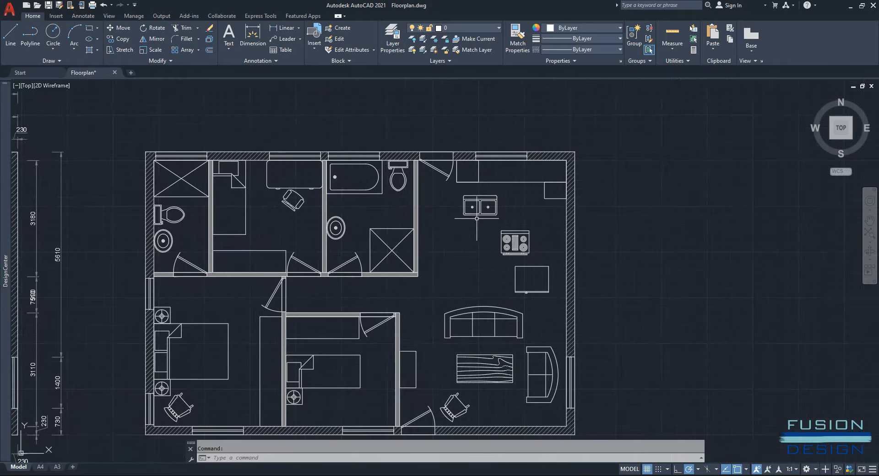
{"action": "scroll", "coordinate": [477, 219], "scroll_direction": "up", "scroll_amount": 2}
{"action": "middle_click_drag", "start_coordinate": [514, 224], "coordinate": [426, 243]}
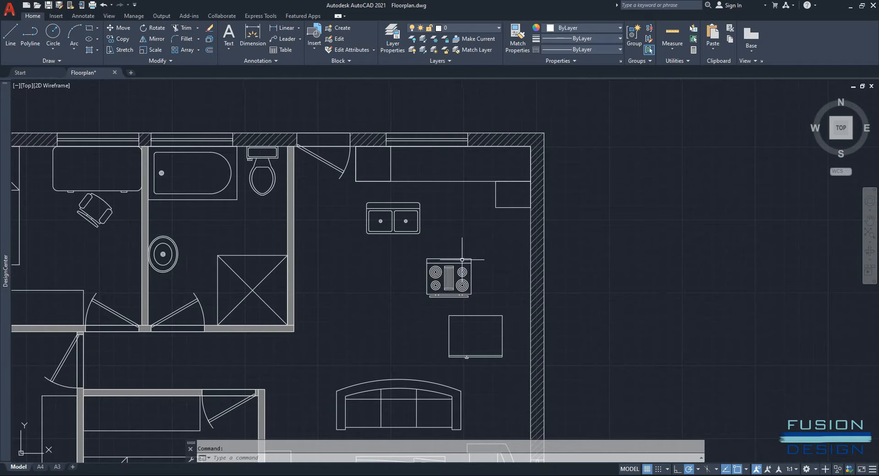
{"action": "left_click", "coordinate": [446, 255]}
{"action": "left_click", "coordinate": [442, 266]}
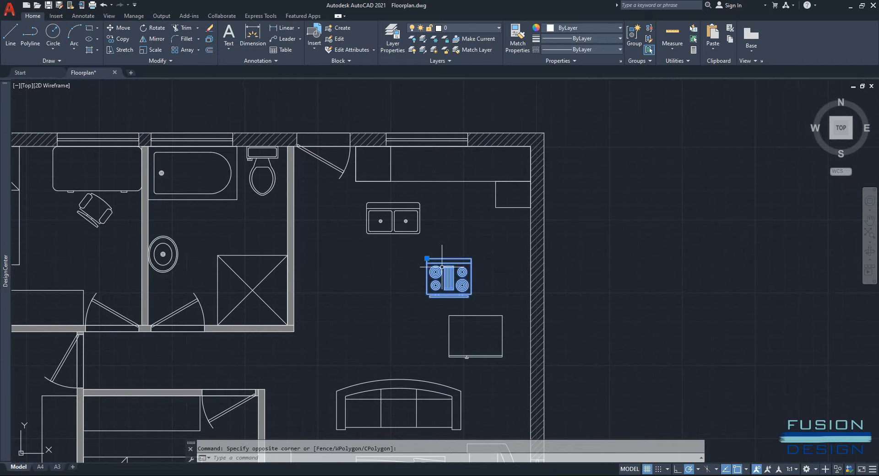
{"action": "type", "text": "ro"}
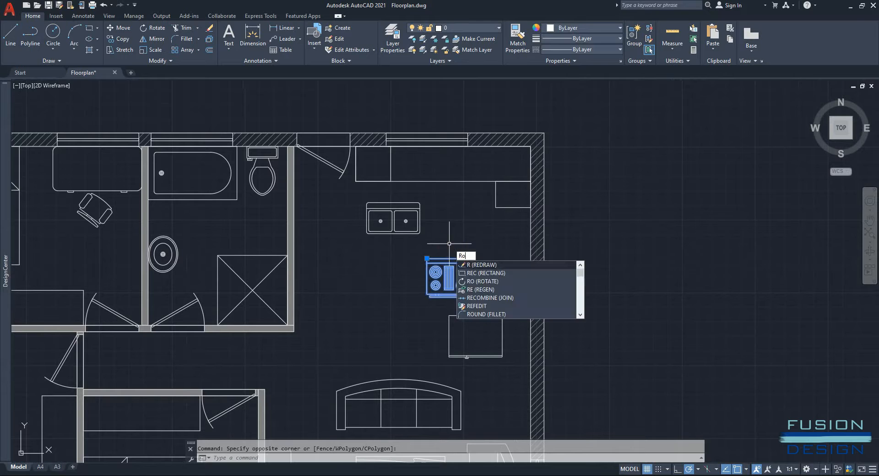
{"action": "key", "text": "Return"}
{"action": "left_click", "coordinate": [427, 259]}
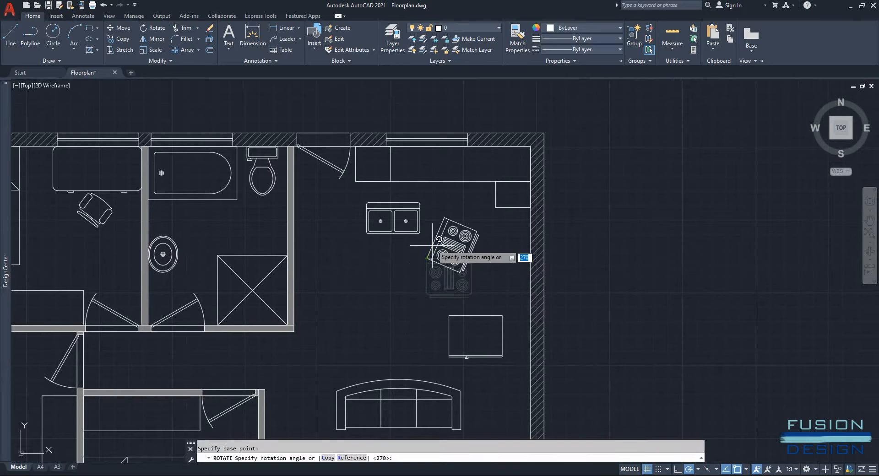
{"action": "left_click", "coordinate": [427, 320]}
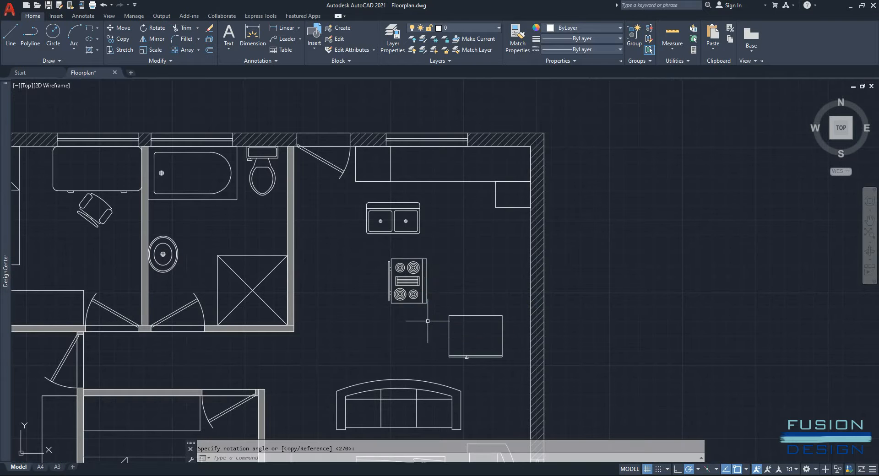
Move the range-oven by its back corner to the wall-side corner of the small cabinet on the outer side wall.
{"action": "left_click", "coordinate": [425, 302]}
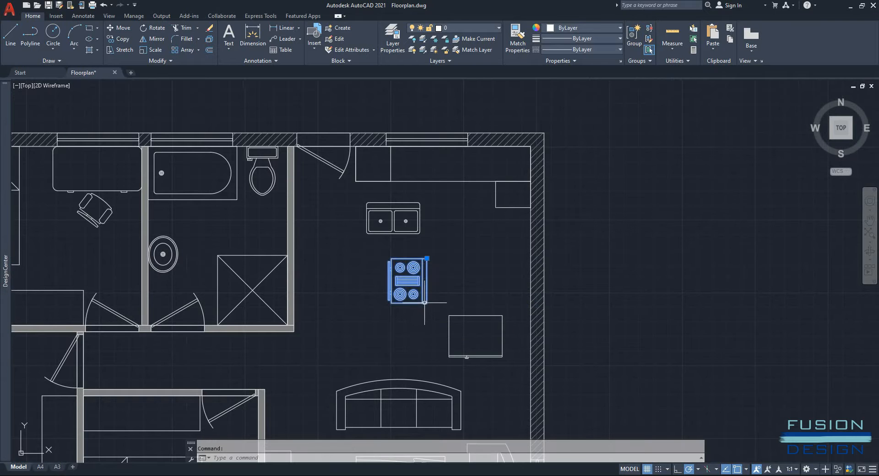
{"action": "type", "text": "m"}
{"action": "key", "text": "Return"}
{"action": "left_click", "coordinate": [426, 259]}
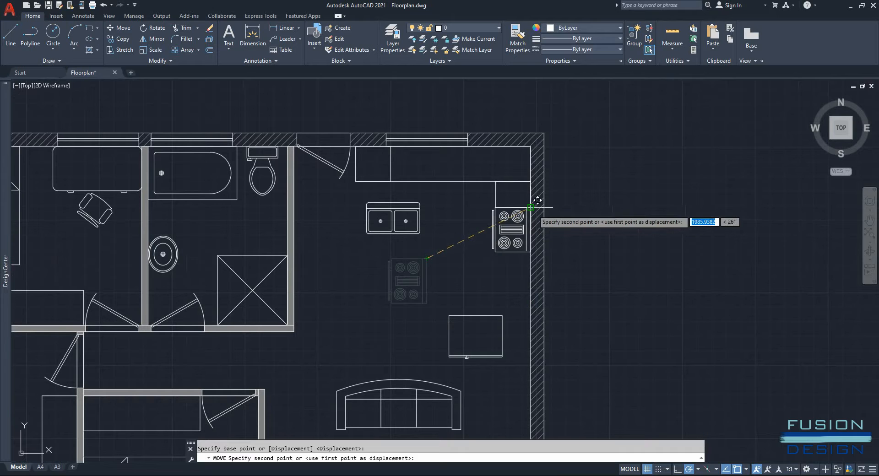
{"action": "left_click", "coordinate": [530, 207]}
Copy the small side-wall cabinet to the other side of the range-oven, flush against the oven and the outer wall.
{"action": "left_click", "coordinate": [507, 195]}
{"action": "left_click", "coordinate": [476, 194]}
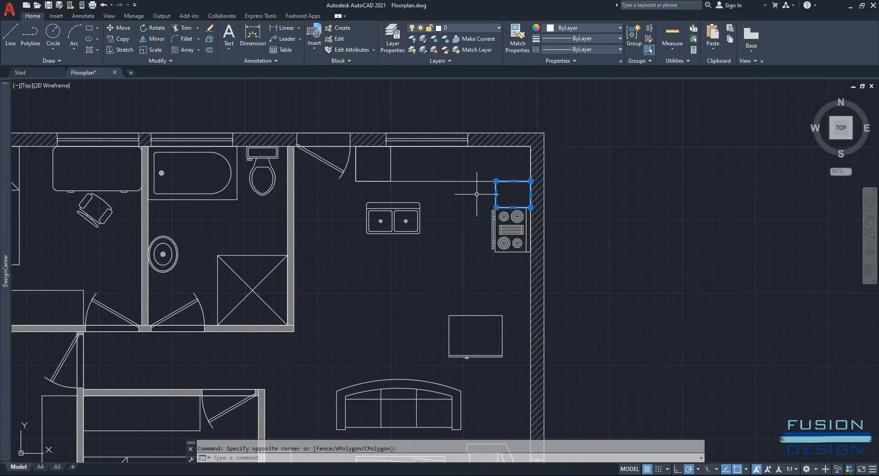
{"action": "type", "text": "co"}
{"action": "key", "text": "Return"}
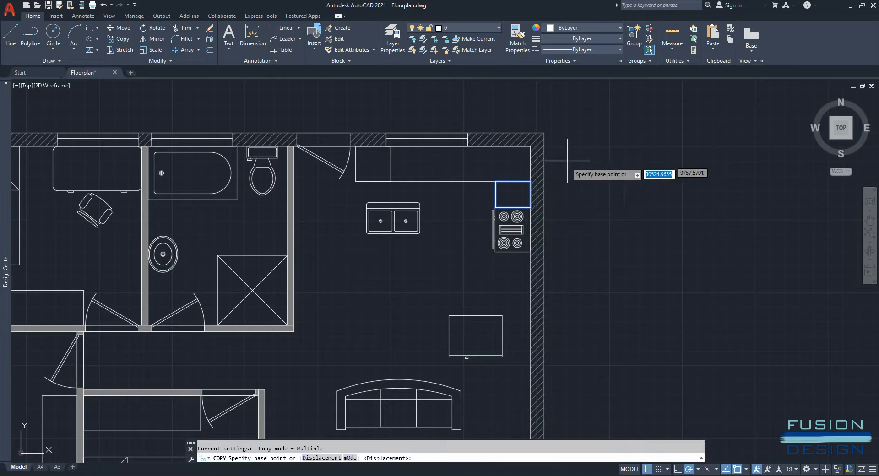
{"action": "left_click", "coordinate": [530, 181]}
{"action": "scroll", "coordinate": [530, 269], "scroll_direction": "up", "scroll_amount": 4}
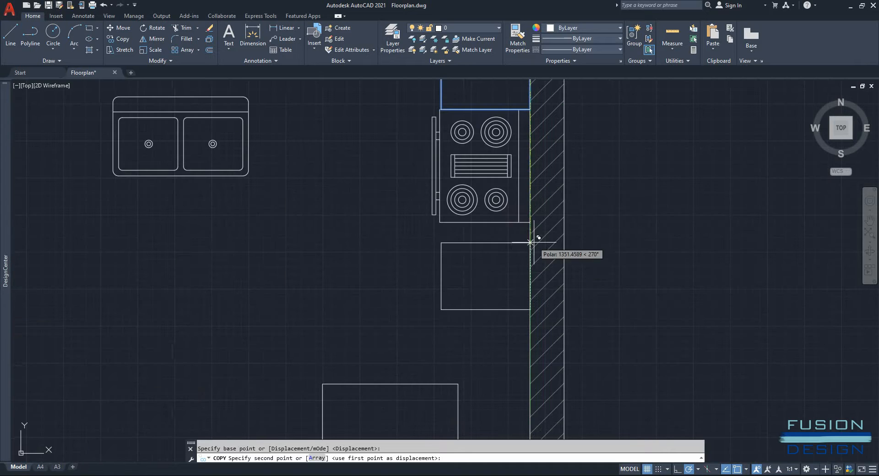
{"action": "left_click", "coordinate": [530, 223]}
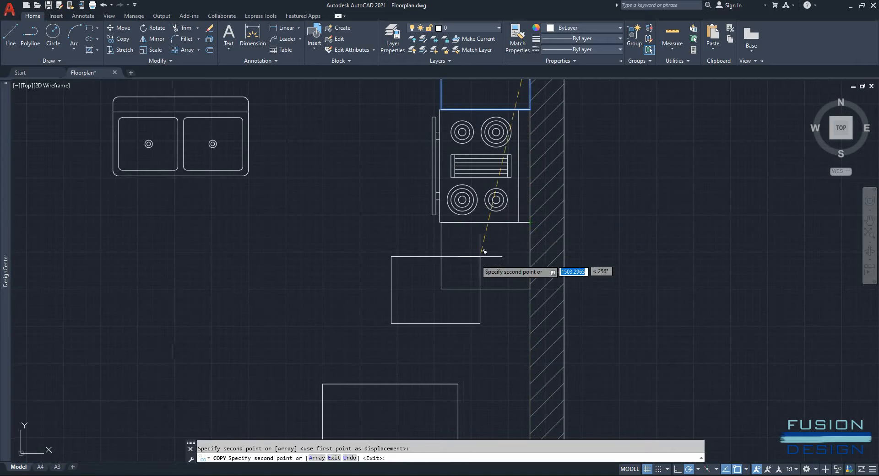
{"action": "key", "text": "Escape"}
Rotate the refrigerator block 270 degrees about its back corner so its back faces the outer side wall.
{"action": "middle_click_drag", "start_coordinate": [401, 309], "coordinate": [443, 222]}
{"action": "left_click", "coordinate": [434, 261]}
{"action": "left_click", "coordinate": [398, 322]}
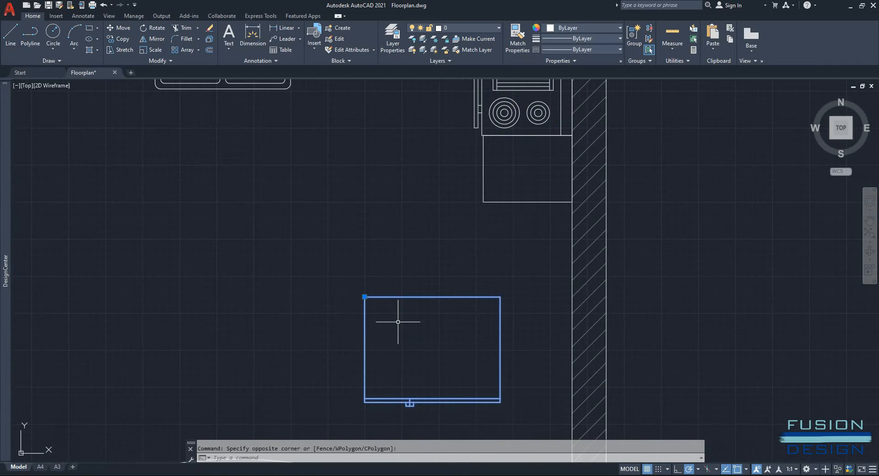
{"action": "type", "text": "ro"}
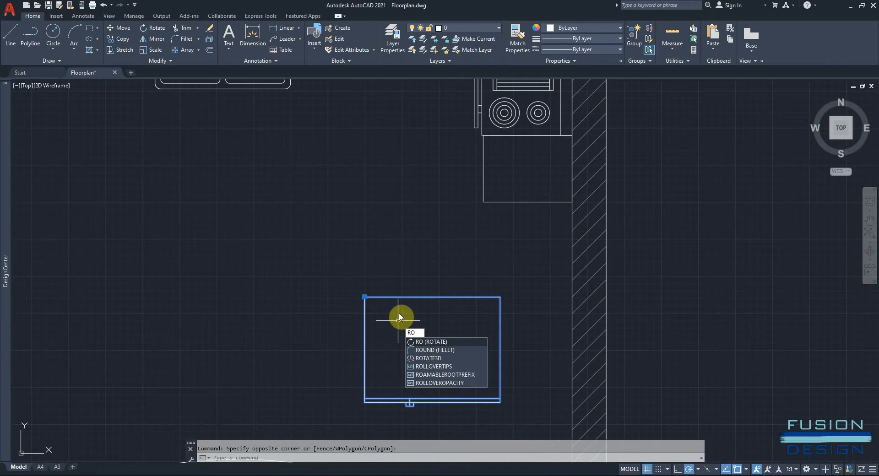
{"action": "key", "text": "Return"}
{"action": "left_click", "coordinate": [365, 298]}
{"action": "left_click", "coordinate": [371, 300]}
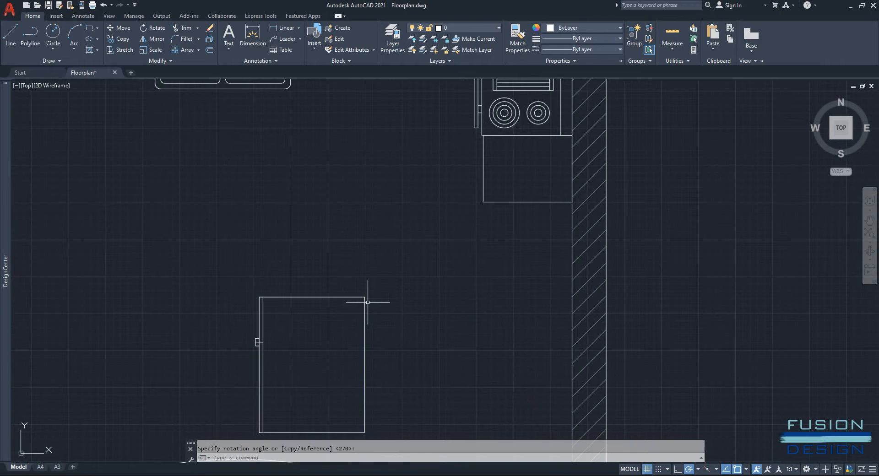
Move the refrigerator by its back corner to the wall-side corner of the copied cabinet.
{"action": "left_click", "coordinate": [366, 301]}
{"action": "left_click", "coordinate": [356, 295]}
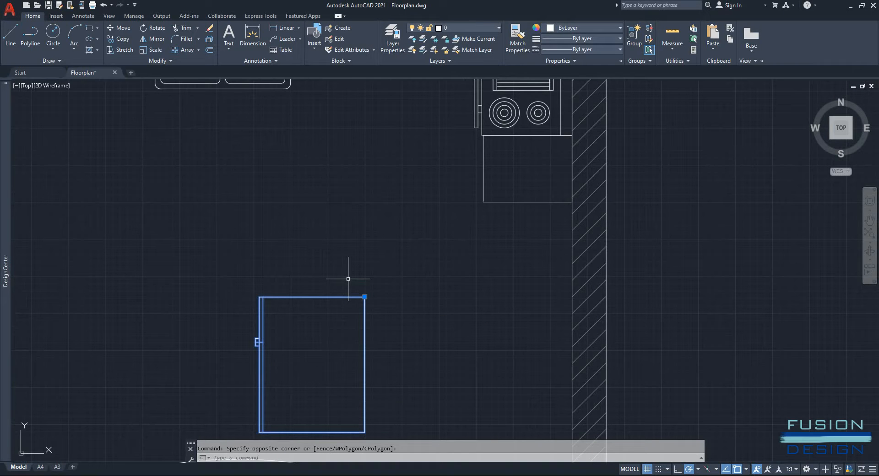
{"action": "left_click", "coordinate": [349, 281]}
{"action": "type", "text": "m"}
{"action": "key", "text": "Return"}
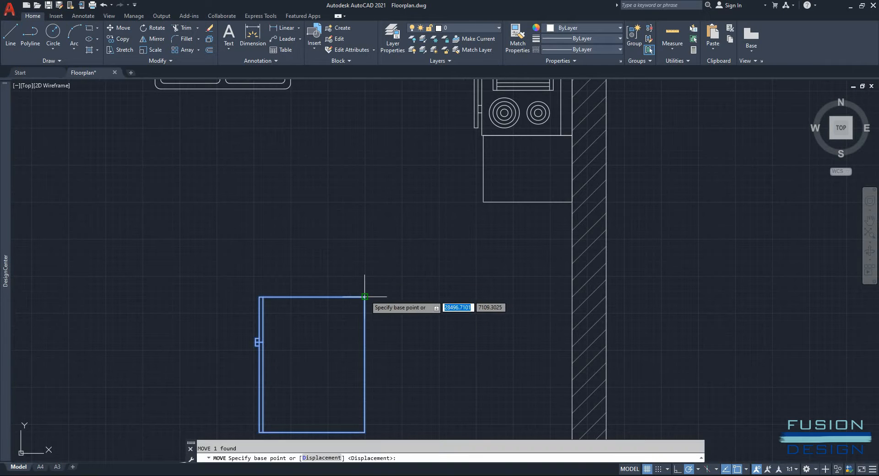
{"action": "left_click", "coordinate": [364, 296]}
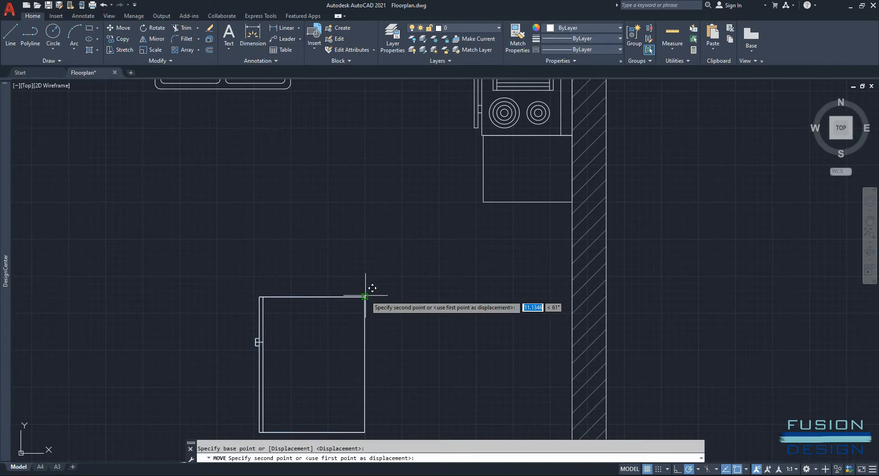
{"action": "left_click", "coordinate": [573, 201]}
{"action": "scroll", "coordinate": [455, 308], "scroll_direction": "down", "scroll_amount": 3}
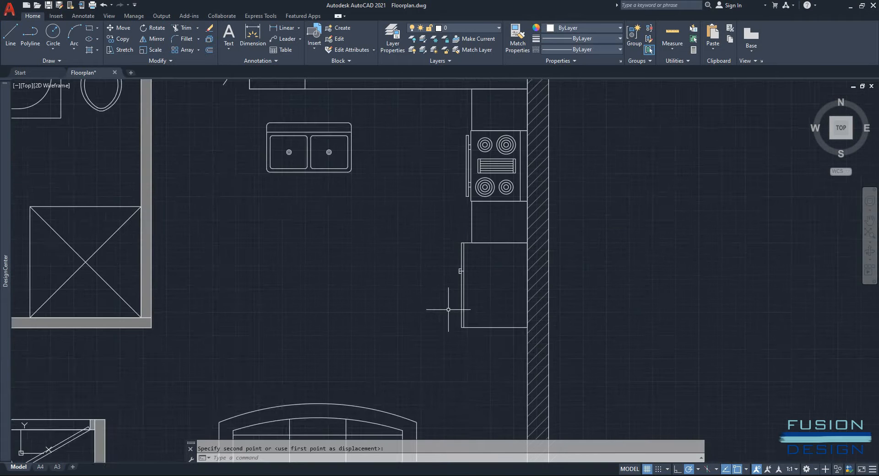
Move the double sink by its back-edge midpoint to the midpoint of the kitchen window, onto the counter.
{"action": "middle_click_drag", "start_coordinate": [370, 287], "coordinate": [393, 370]}
{"action": "left_click", "coordinate": [381, 266]}
{"action": "left_click", "coordinate": [274, 219]}
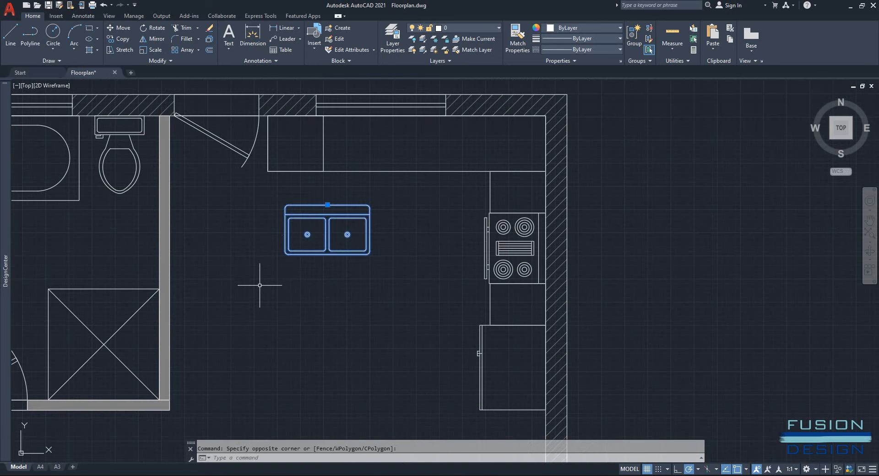
{"action": "type", "text": "m"}
{"action": "key", "text": "Return"}
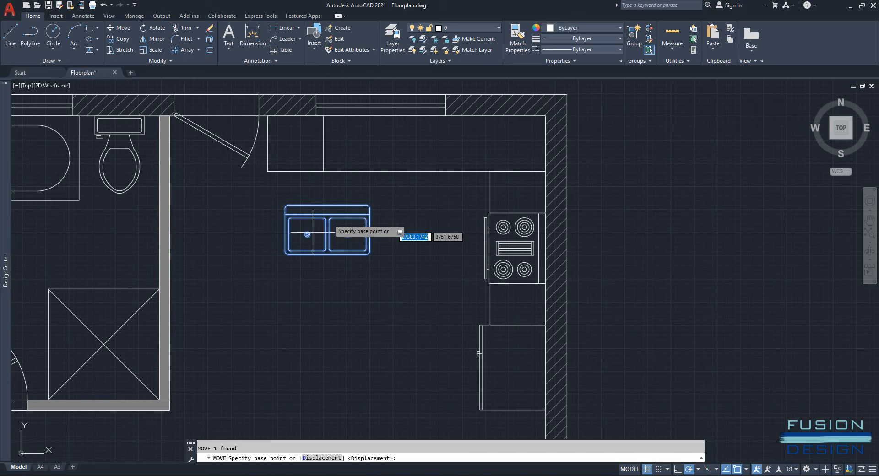
{"action": "left_click", "coordinate": [327, 205]}
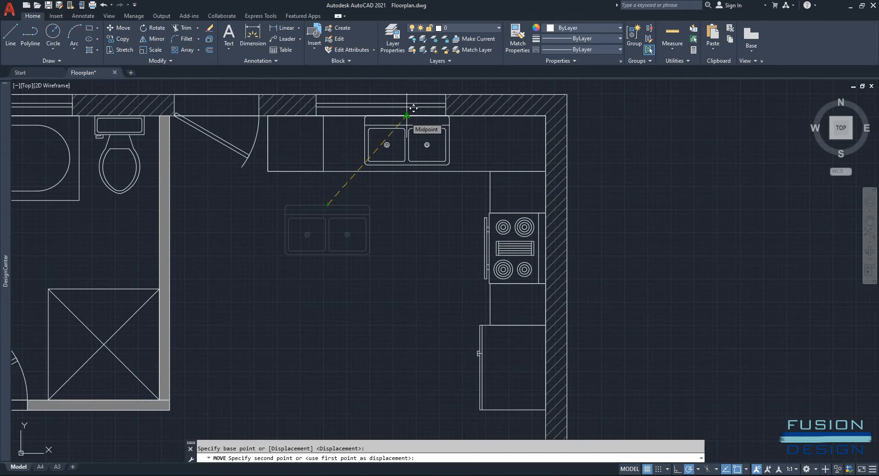
{"action": "left_click", "coordinate": [413, 108]}
Insert the Faucet - kit sink top block and place it about 28 mm in front of the double sink's back-edge midpoint.
{"action": "middle_click_drag", "start_coordinate": [354, 235], "coordinate": [378, 283]}
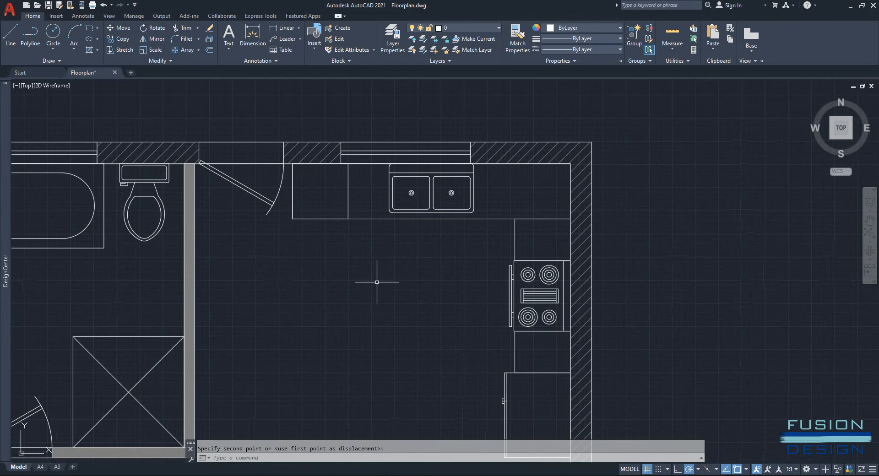
{"action": "left_click", "coordinate": [3, 247]}
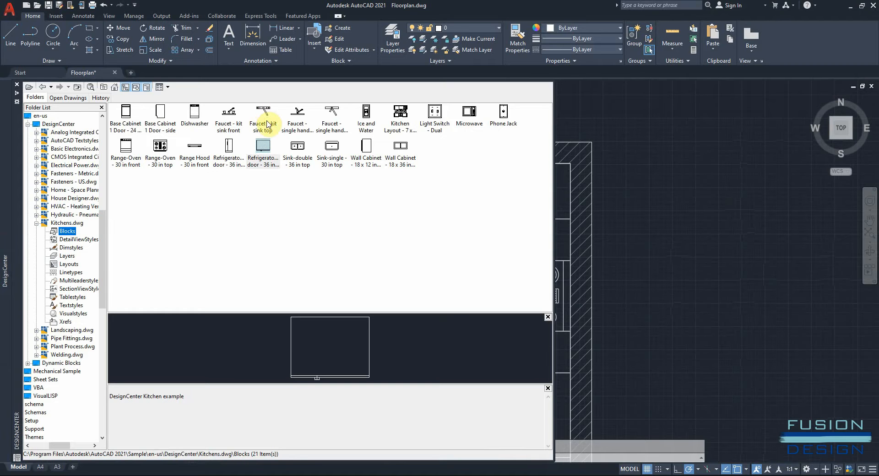
{"action": "left_click_drag", "start_coordinate": [263, 112], "coordinate": [645, 147]}
{"action": "left_click", "coordinate": [644, 147]}
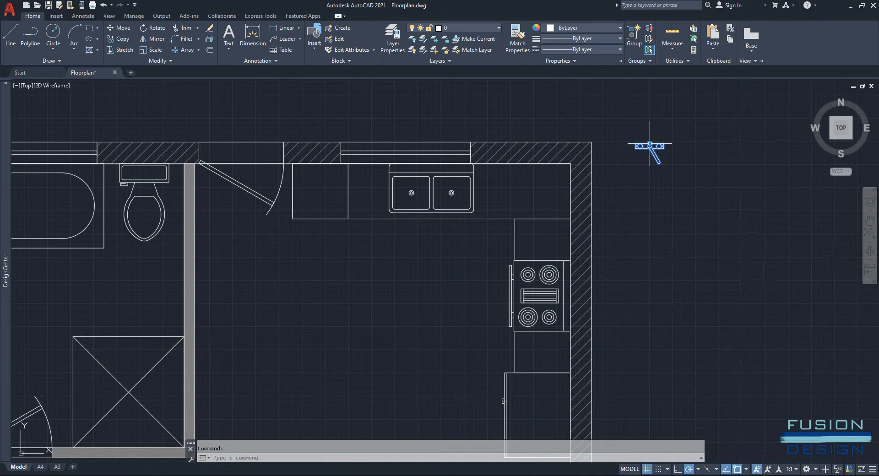
{"action": "left_click", "coordinate": [649, 143]}
{"action": "scroll", "coordinate": [443, 172], "scroll_direction": "up", "scroll_amount": 2}
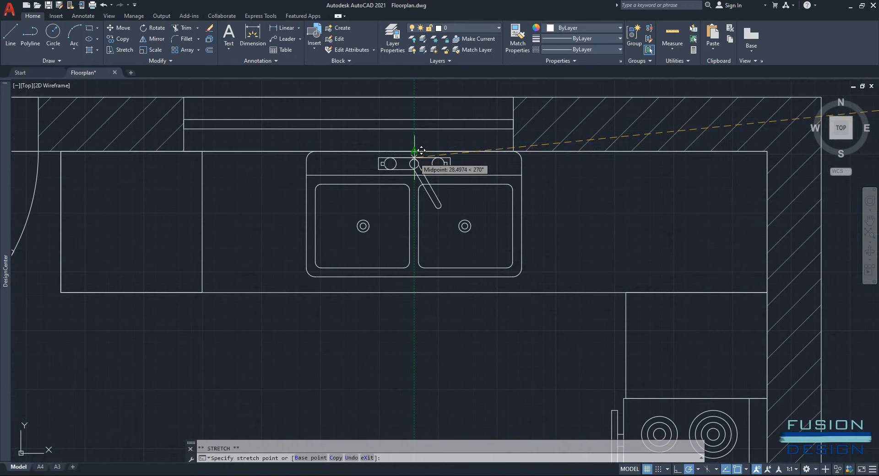
{"action": "left_click", "coordinate": [414, 150]}
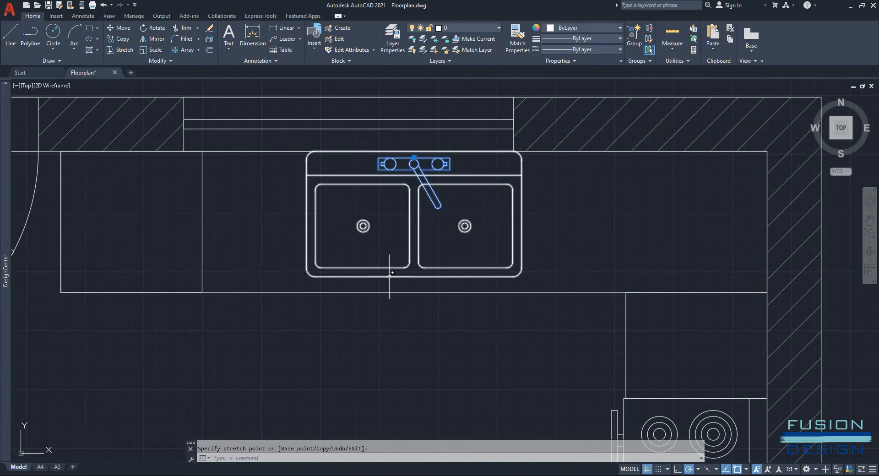
{"action": "key", "text": "Escape"}
Insert the Dining Set - 36 x 72 in block from the Home - Space Planner drawing into the open kitchen area.
{"action": "scroll", "coordinate": [372, 318], "scroll_direction": "down", "scroll_amount": 5}
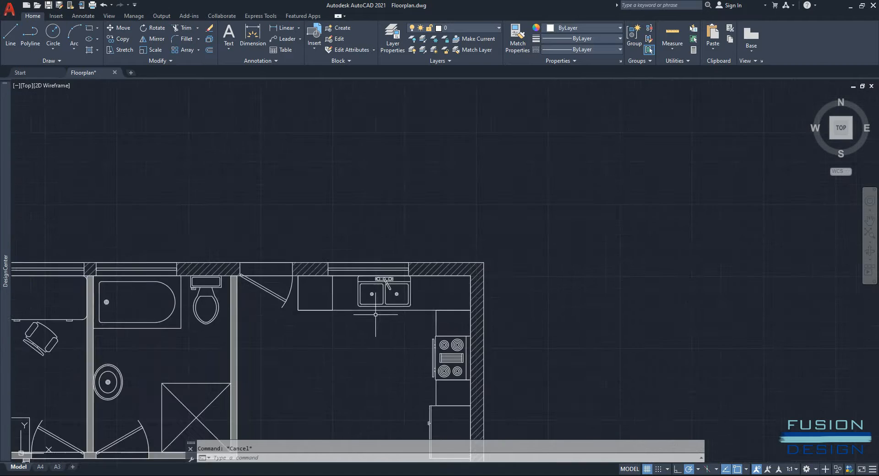
{"action": "middle_click_drag", "start_coordinate": [373, 316], "coordinate": [464, 208]}
{"action": "scroll", "coordinate": [449, 248], "scroll_direction": "down", "scroll_amount": 2}
{"action": "middle_click_drag", "start_coordinate": [448, 247], "coordinate": [595, 192]}
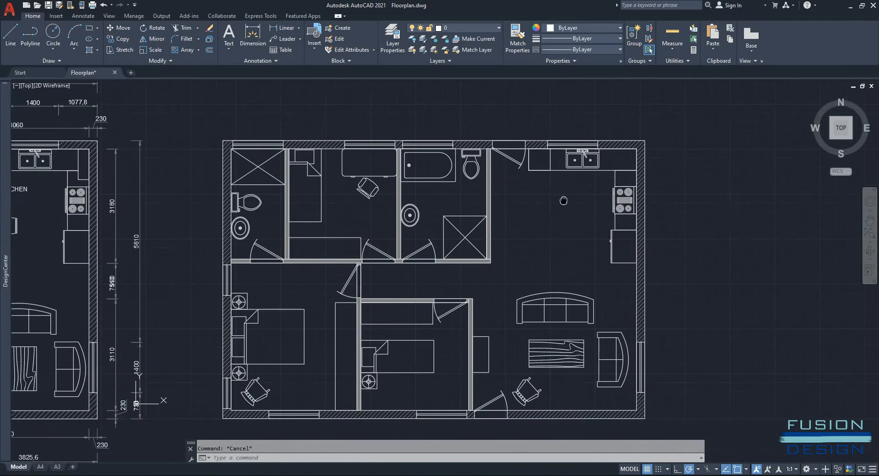
{"action": "mouse_move", "coordinate": [549, 210]}
{"action": "middle_mouse_down"}
{"action": "mouse_move", "coordinate": [710, 198]}
{"action": "mouse_move", "coordinate": [678, 199]}
{"action": "middle_mouse_up"}
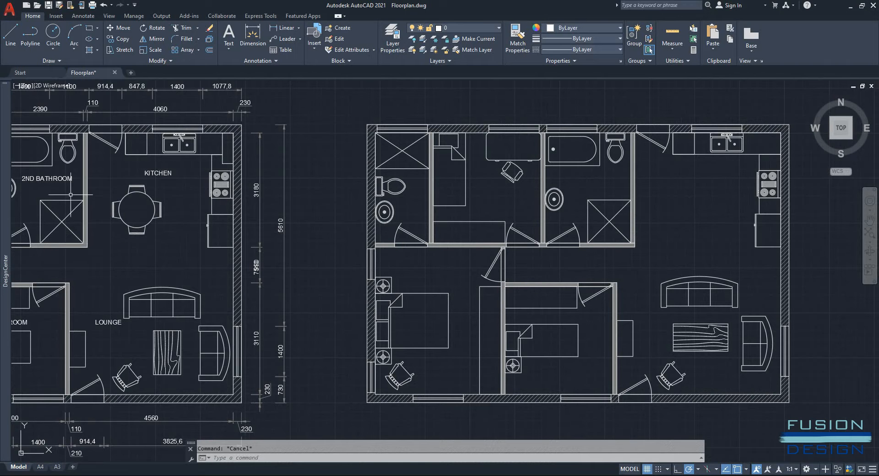
{"action": "left_click", "coordinate": [2, 192]}
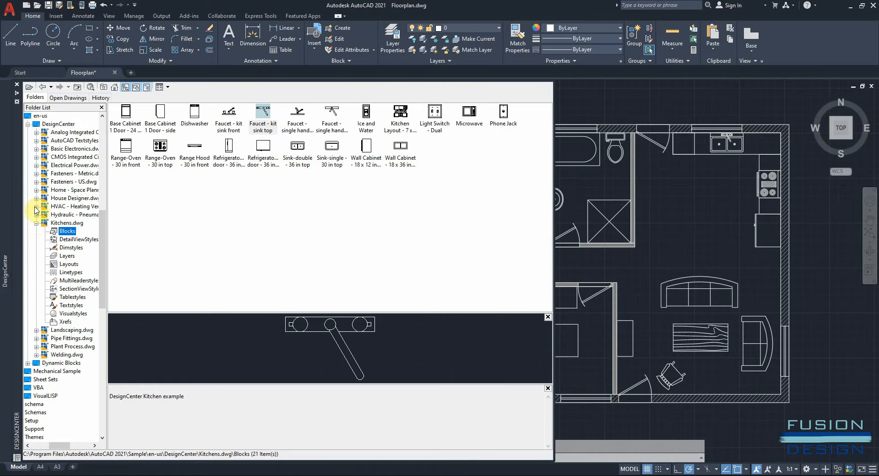
{"action": "left_click", "coordinate": [36, 190]}
{"action": "left_click", "coordinate": [64, 198]}
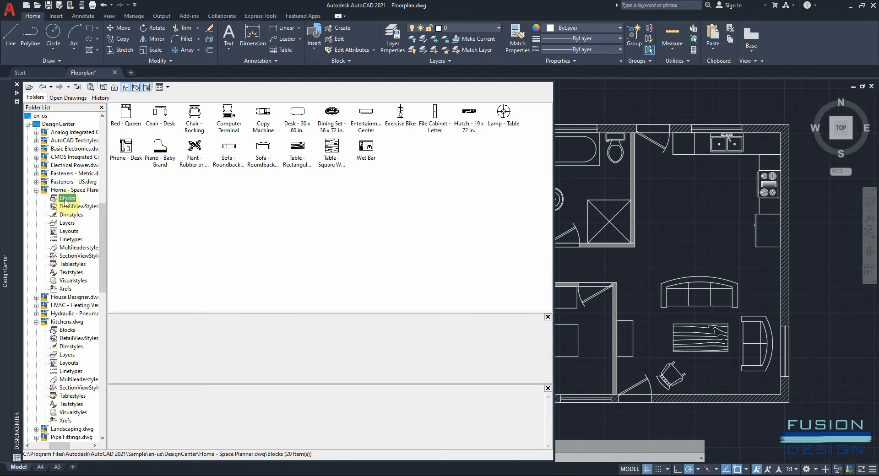
{"action": "left_click", "coordinate": [333, 114]}
{"action": "left_click_drag", "start_coordinate": [330, 114], "coordinate": [692, 205]}
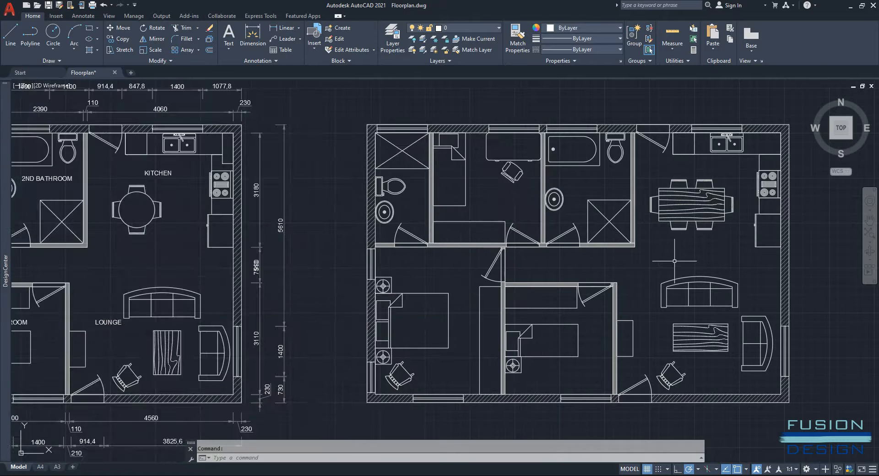
Explode the dining set block in the kitchen into separate objects.
{"action": "middle_click_drag", "start_coordinate": [670, 255], "coordinate": [495, 321]}
{"action": "scroll", "coordinate": [531, 254], "scroll_direction": "up", "scroll_amount": 2}
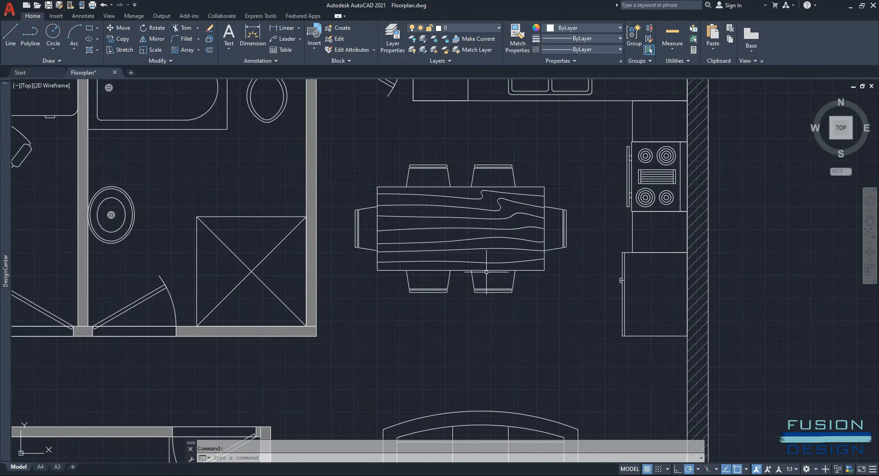
{"action": "scroll", "coordinate": [486, 273], "scroll_direction": "up", "scroll_amount": 2}
{"action": "middle_click_drag", "start_coordinate": [433, 293], "coordinate": [428, 323]}
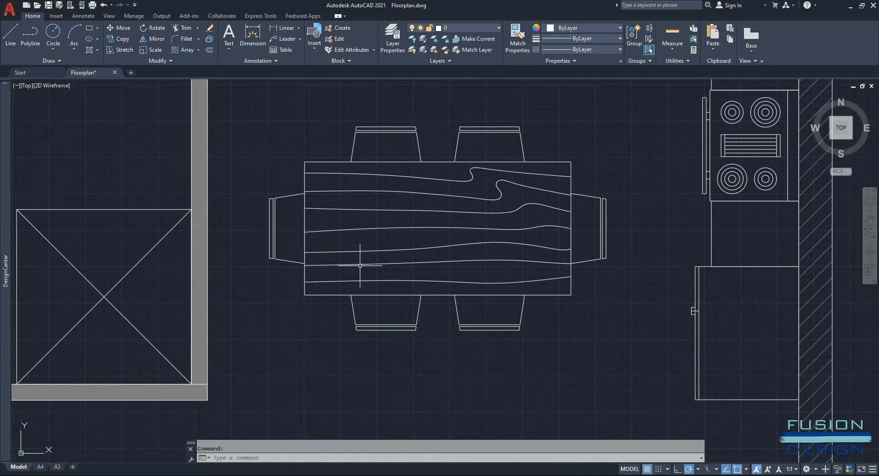
{"action": "left_click", "coordinate": [305, 198]}
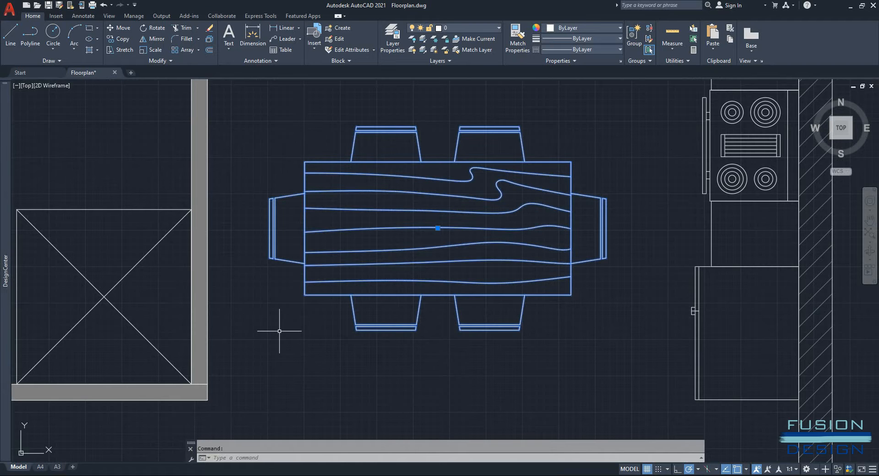
{"action": "type", "text": "x"}
{"action": "key", "text": "Return"}
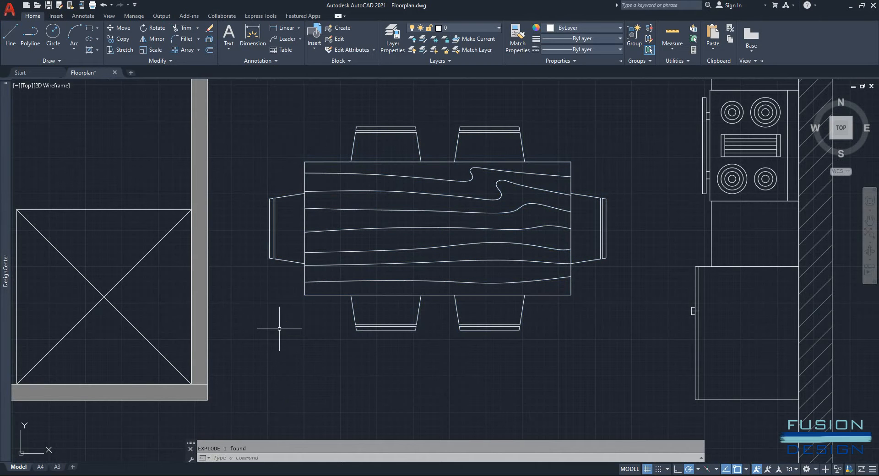
Erase the dining table and its other chairs, keeping only the end chair nearest the second bathroom.
{"action": "left_click", "coordinate": [634, 114]}
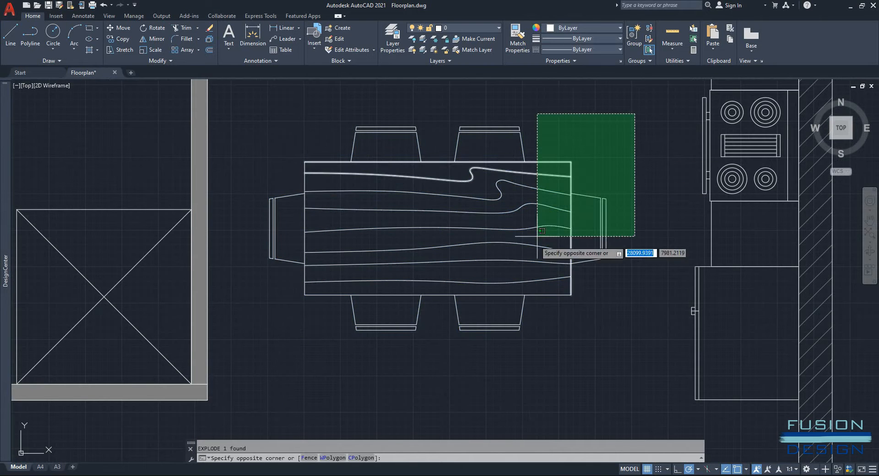
{"action": "left_click", "coordinate": [322, 351]}
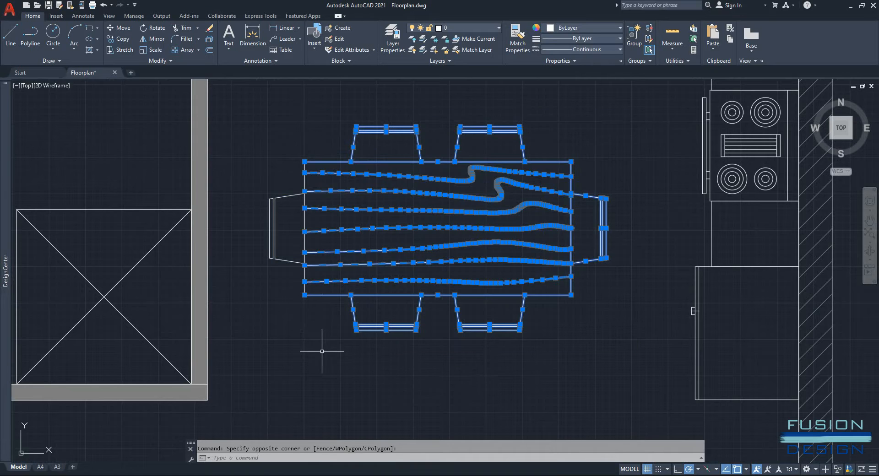
{"action": "key", "text": "Delete"}
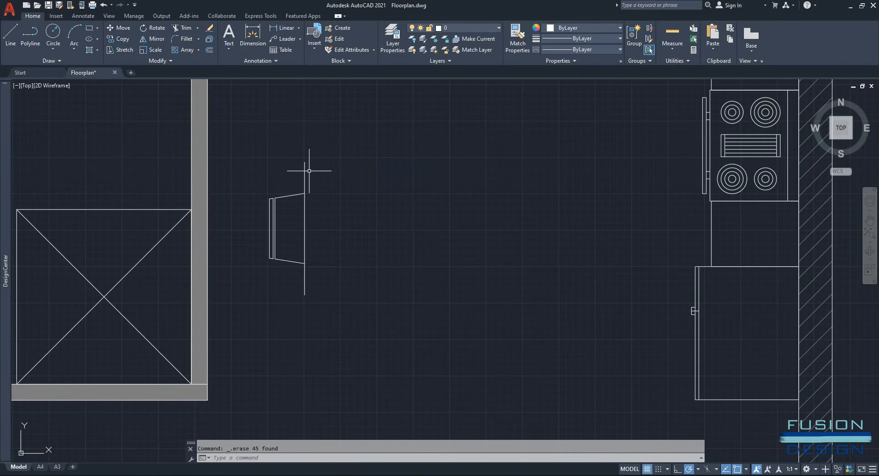
{"action": "left_click", "coordinate": [305, 170]}
{"action": "key", "text": "Delete"}
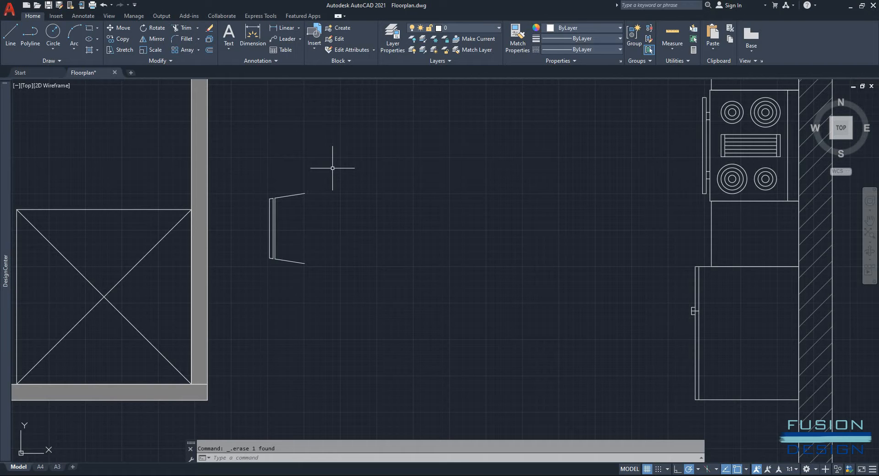
Draw a circle of radius 500 for the round dining table in the open kitchen area beside the remaining chair.
{"action": "type", "text": "C"}
{"action": "key", "text": "Return"}
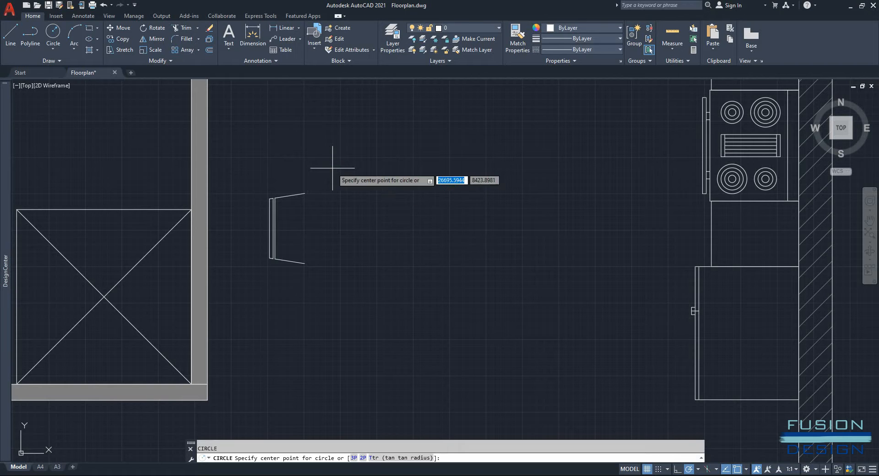
{"action": "left_click", "coordinate": [408, 225]}
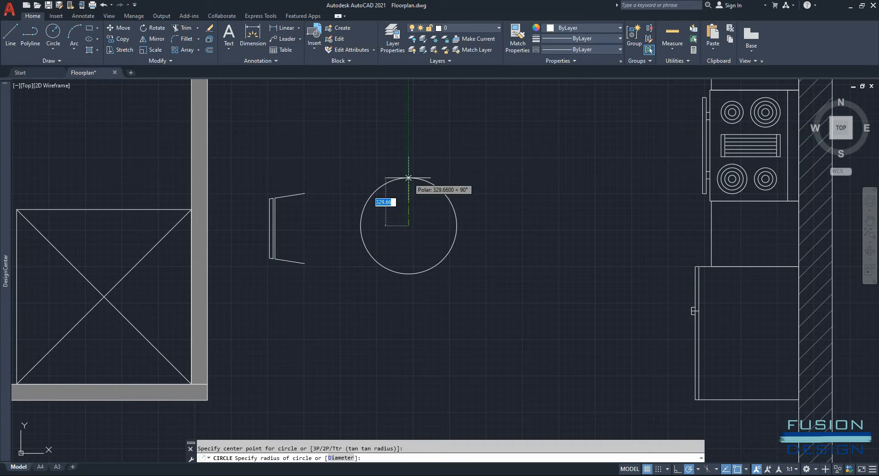
{"action": "type", "text": "500"}
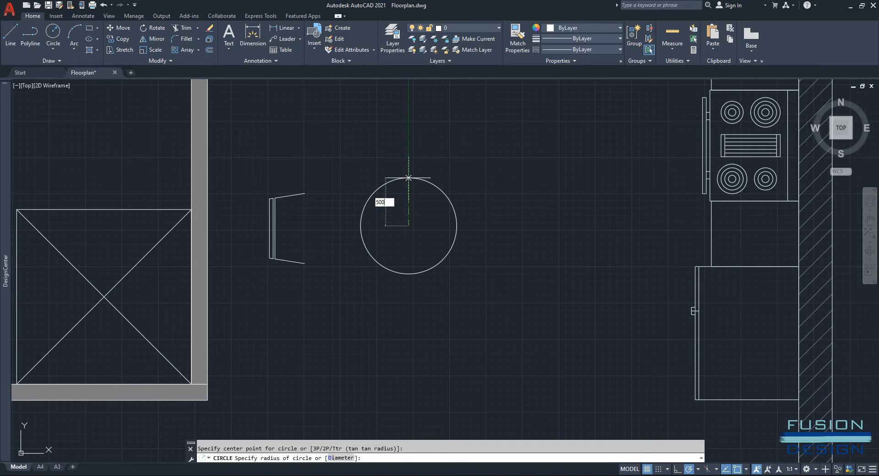
{"action": "key", "text": "Return"}
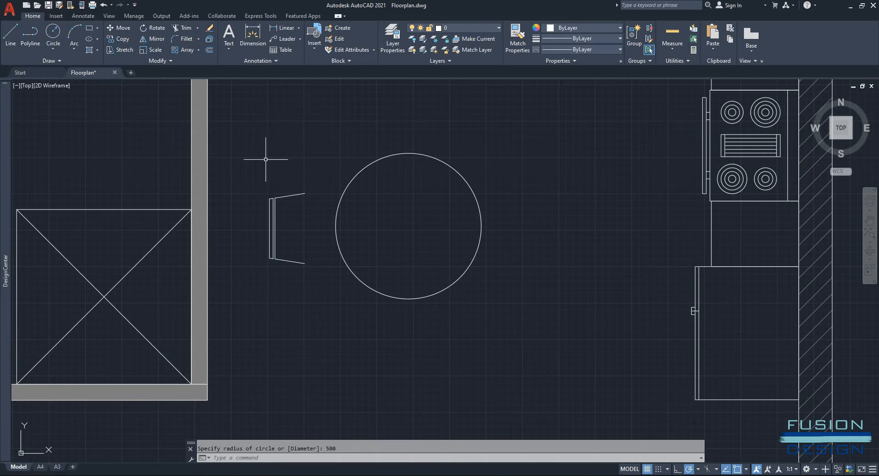
Move the chair from the point midway between its open front ends onto the table circle's nearest quadrant.
{"action": "left_click", "coordinate": [308, 151]}
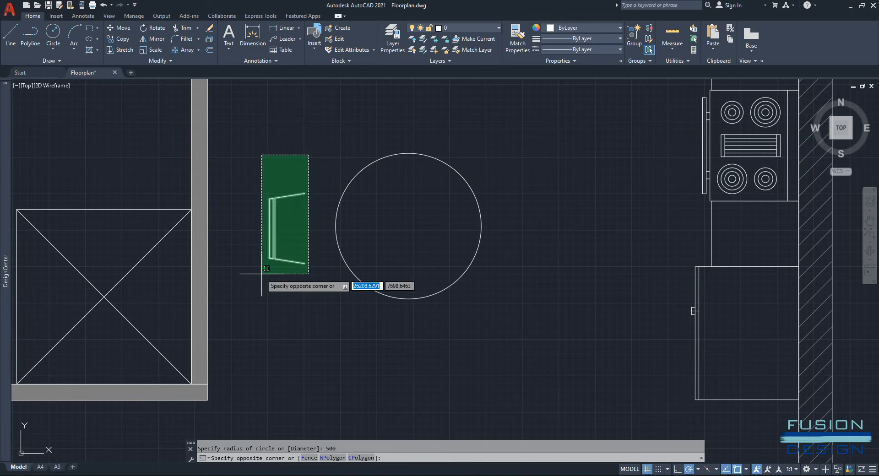
{"action": "left_click", "coordinate": [255, 290]}
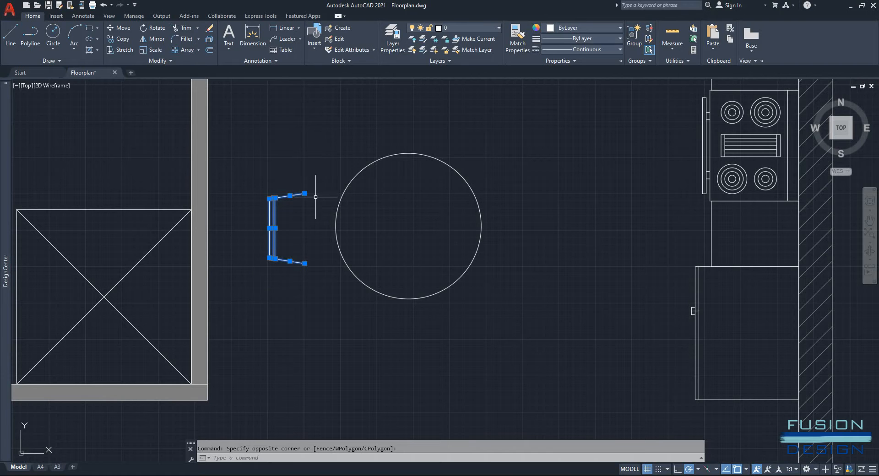
{"action": "type", "text": "m"}
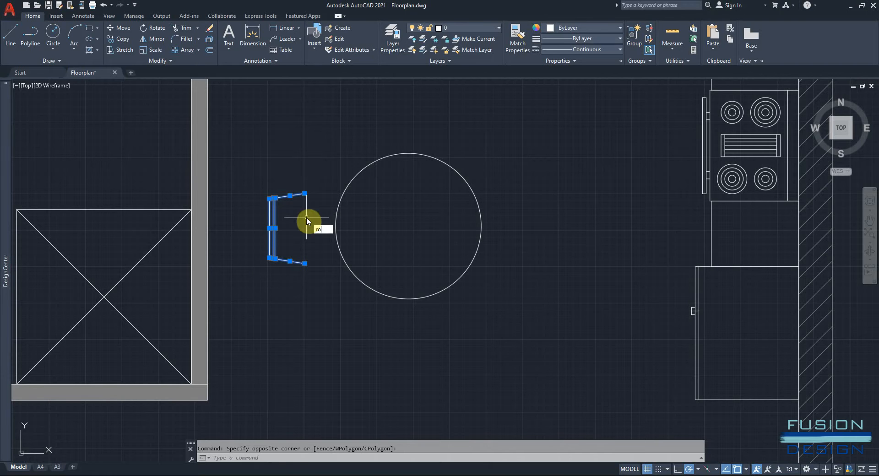
{"action": "key", "text": "Return"}
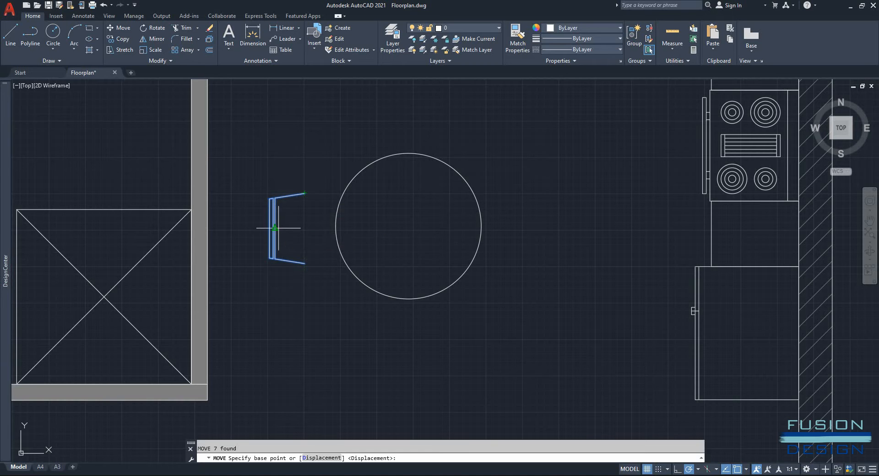
{"action": "left_click", "coordinate": [304, 228]}
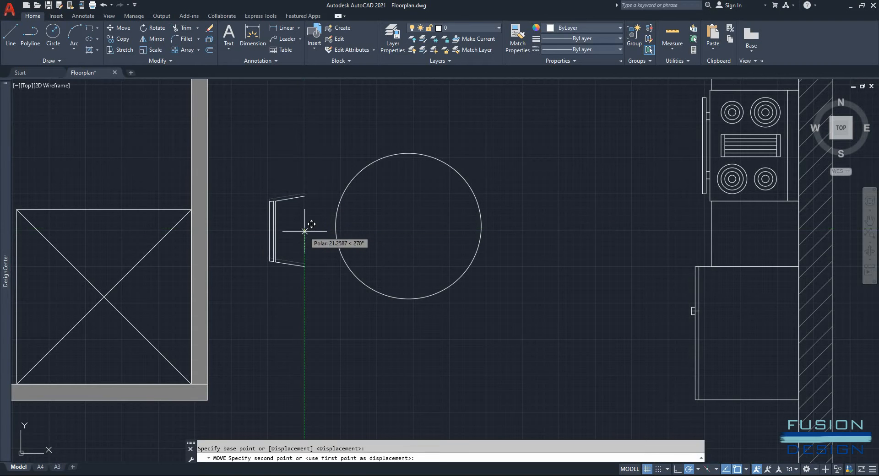
{"action": "left_click", "coordinate": [335, 225]}
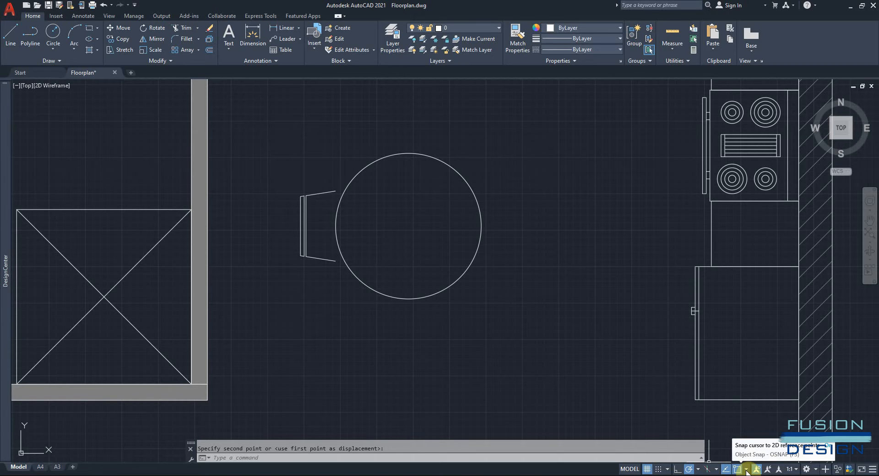
{"action": "left_click", "coordinate": [746, 469]}
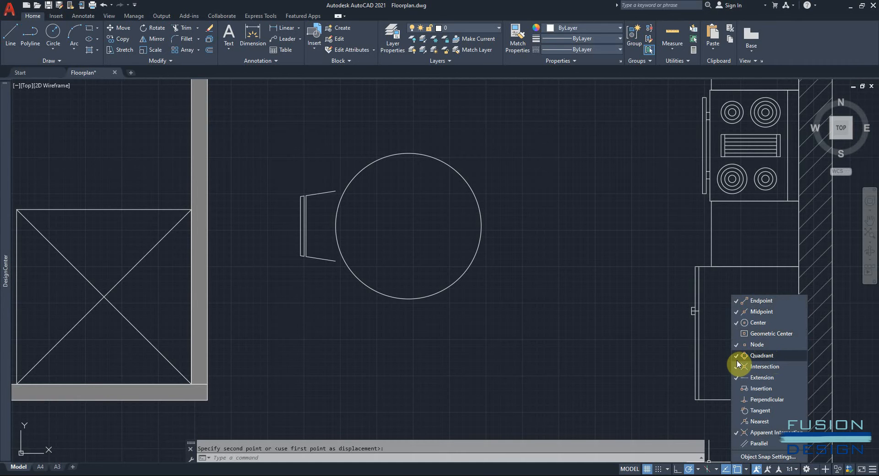
{"action": "left_click", "coordinate": [565, 345]}
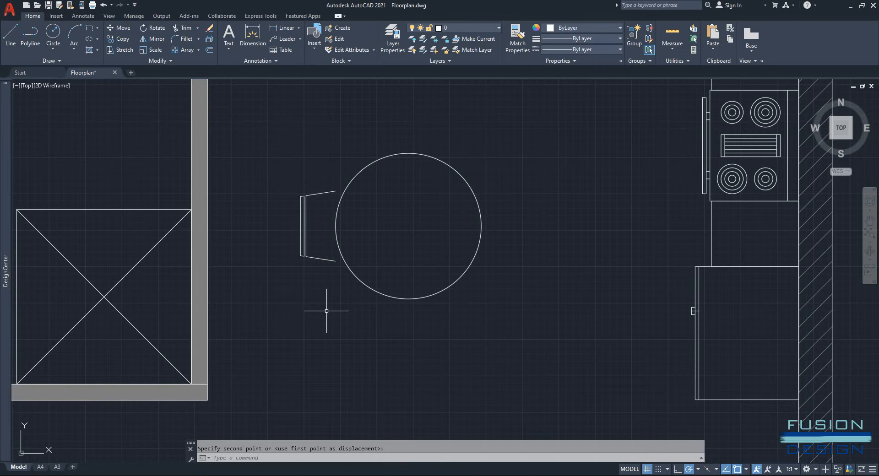
Extend the chair's two slanted side lines to meet the table circle.
{"action": "type", "text": "EX"}
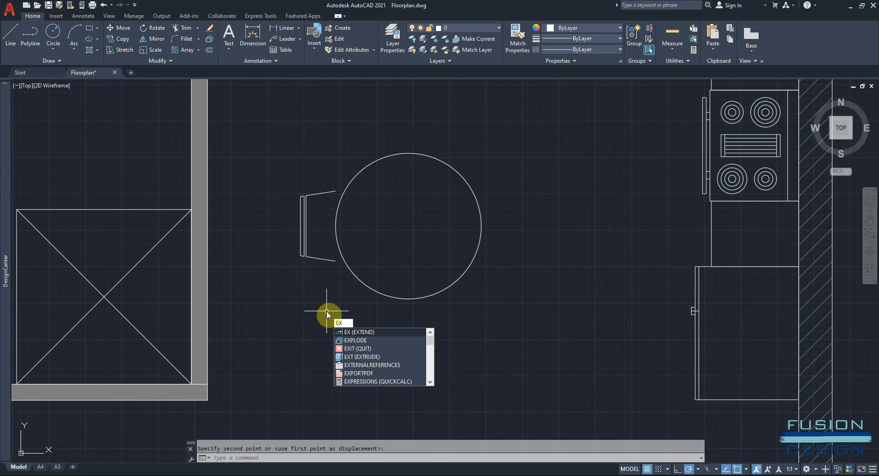
{"action": "key", "text": "Return"}
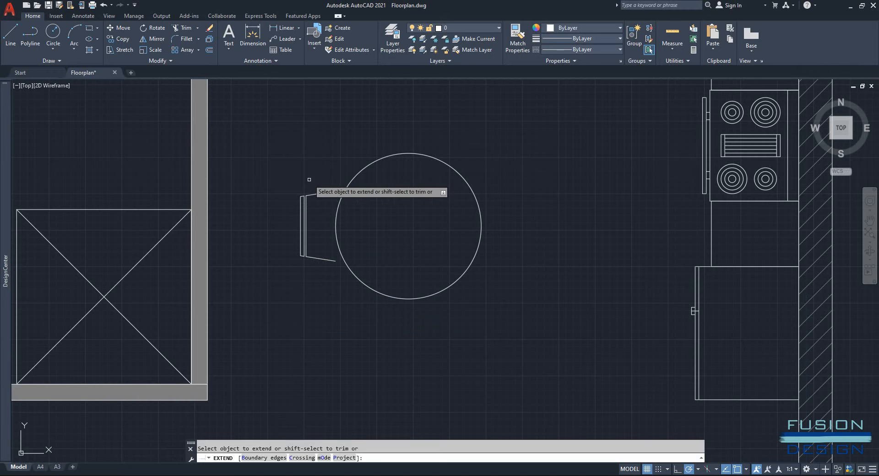
{"action": "left_click", "coordinate": [328, 191]}
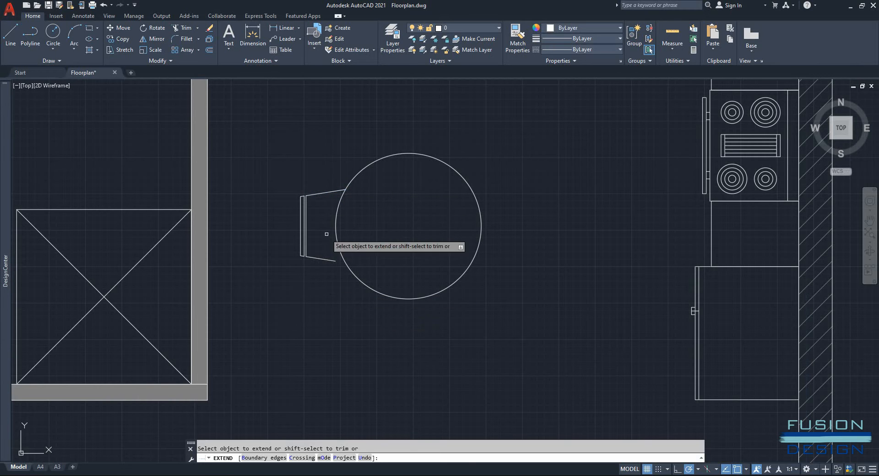
{"action": "left_click", "coordinate": [330, 260]}
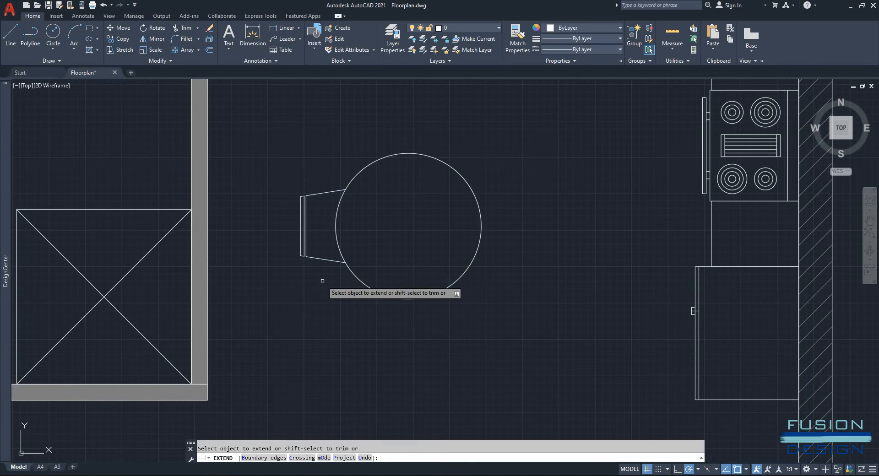
{"action": "key", "text": "Return"}
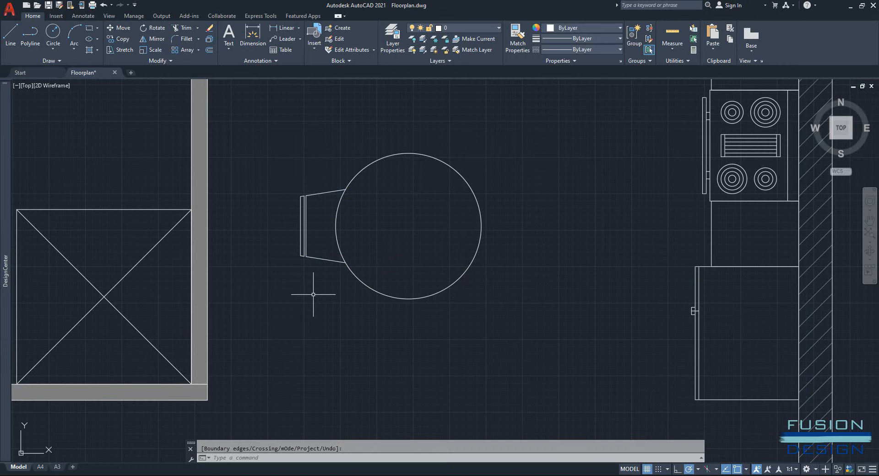
Combine all the chair's lines into one group.
{"action": "left_click", "coordinate": [321, 170]}
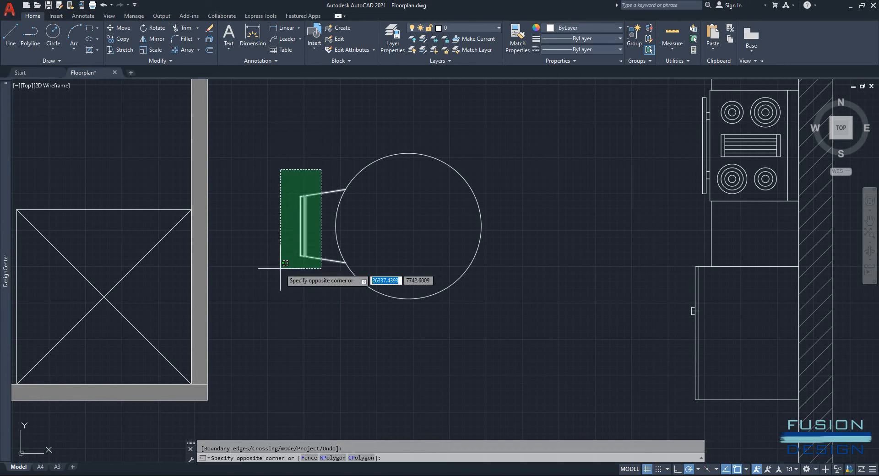
{"action": "left_click", "coordinate": [279, 282]}
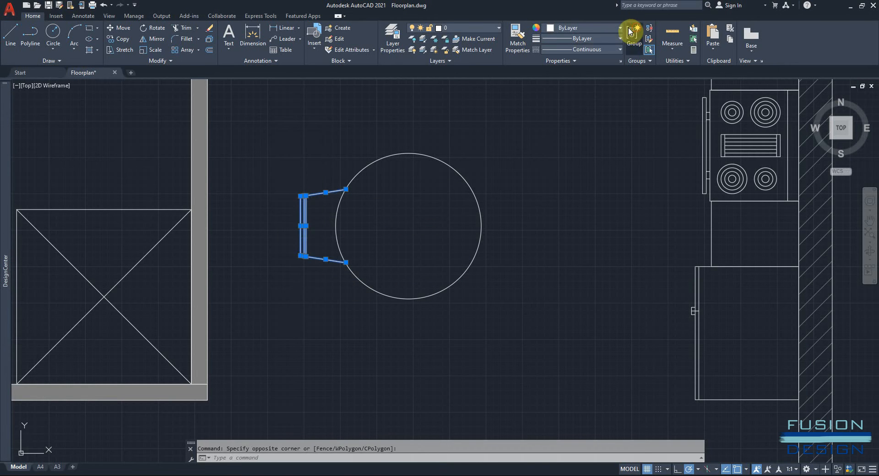
{"action": "left_click", "coordinate": [633, 33]}
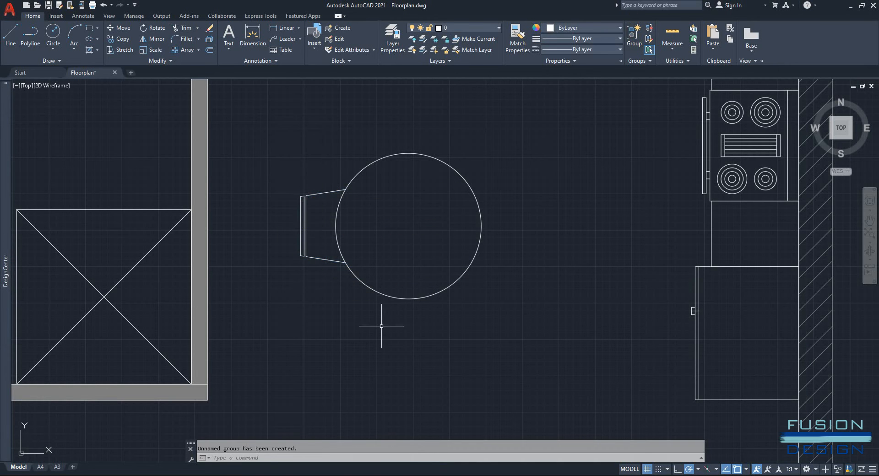
Rotate a copy of the grouped chair 270° about the round table's centre, keeping the original chair.
{"action": "left_click", "coordinate": [315, 257]}
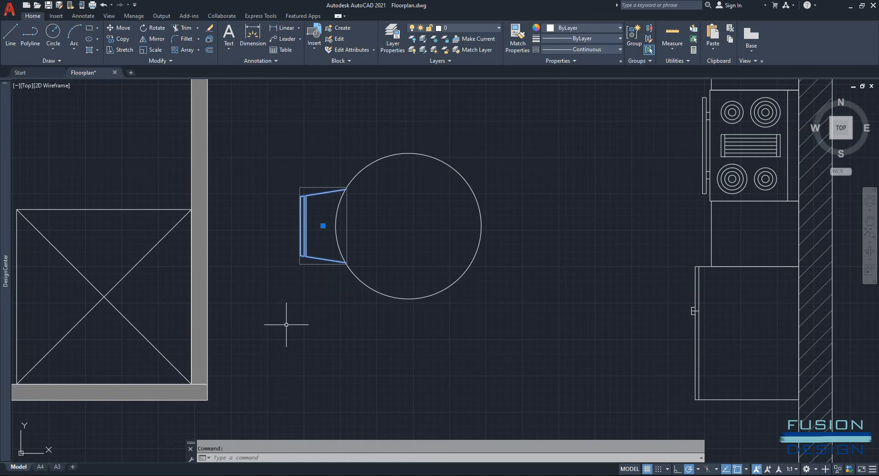
{"action": "type", "text": "ro"}
{"action": "key", "text": "Return"}
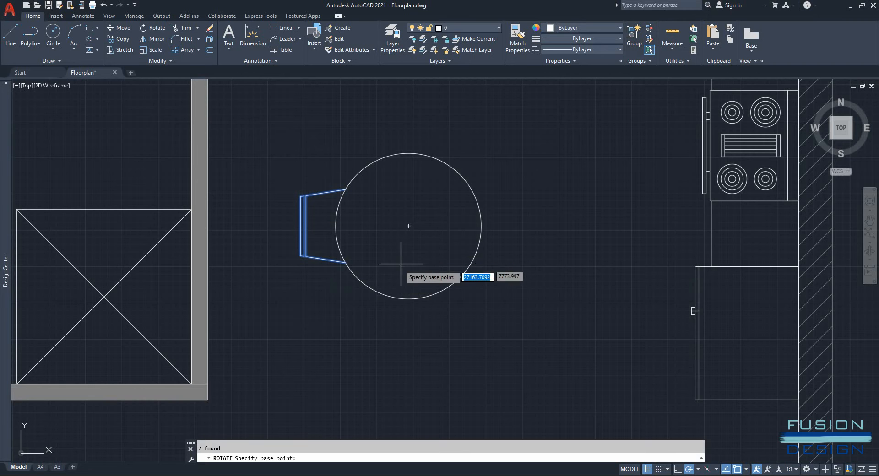
{"action": "left_click", "coordinate": [408, 225]}
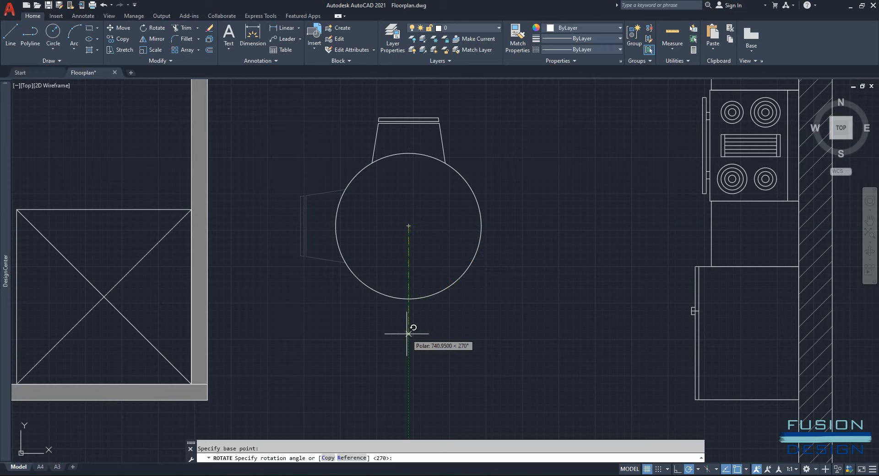
{"action": "type", "text": "c"}
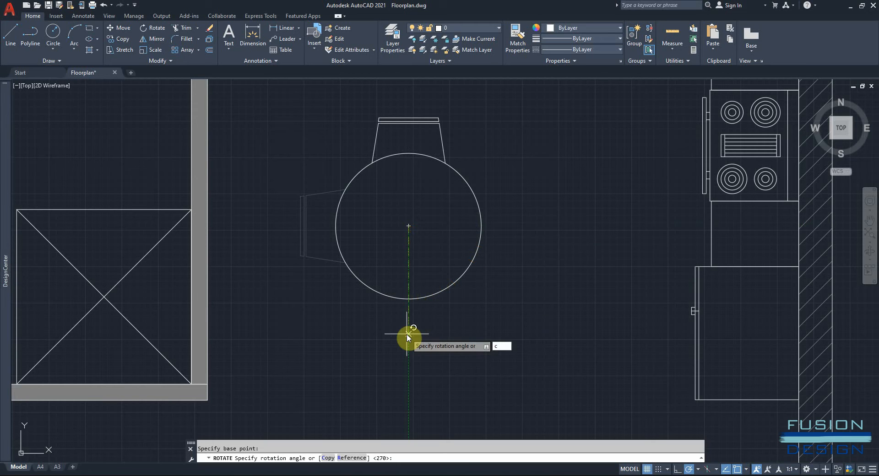
{"action": "key", "text": "Return"}
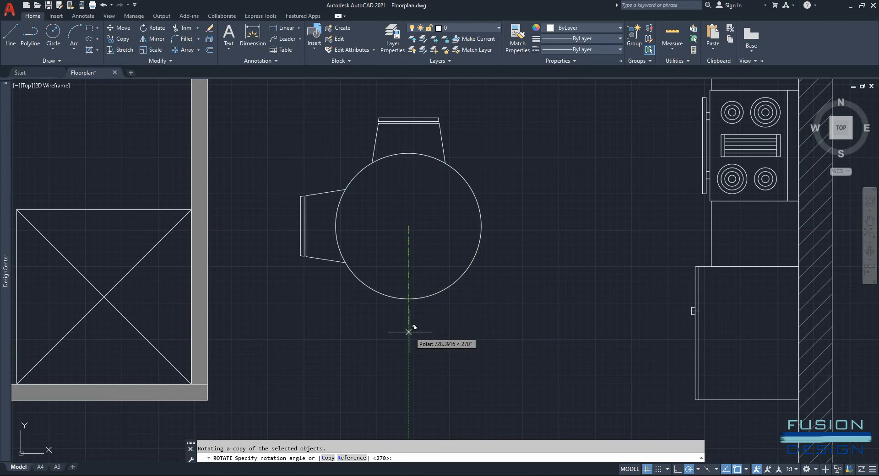
{"action": "left_click", "coordinate": [408, 332]}
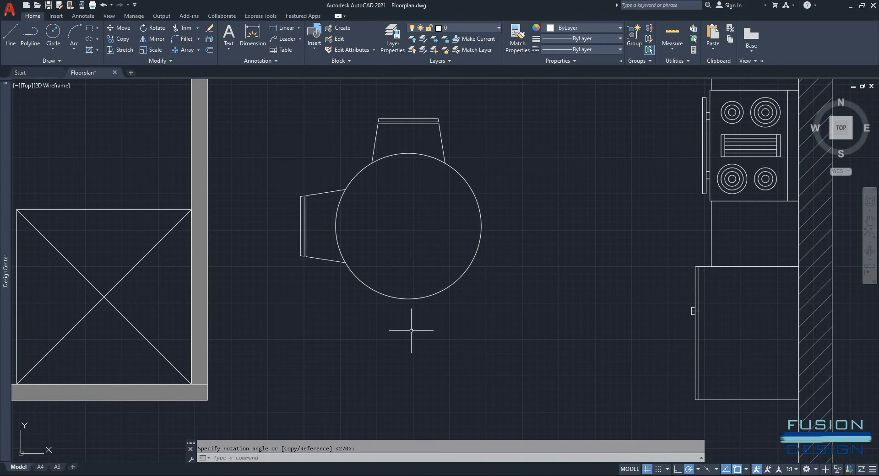
Rotate copies of both chairs 180° about the table's centre to fill the two empty sides.
{"action": "left_click", "coordinate": [326, 192]}
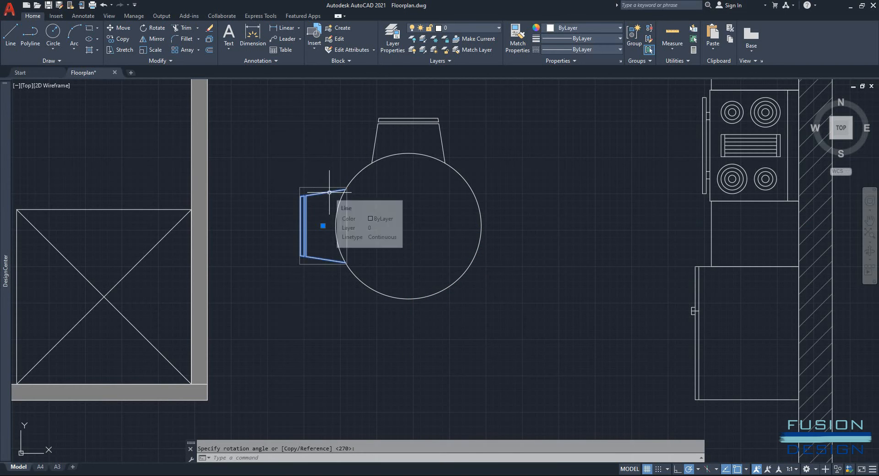
{"action": "left_click", "coordinate": [388, 119]}
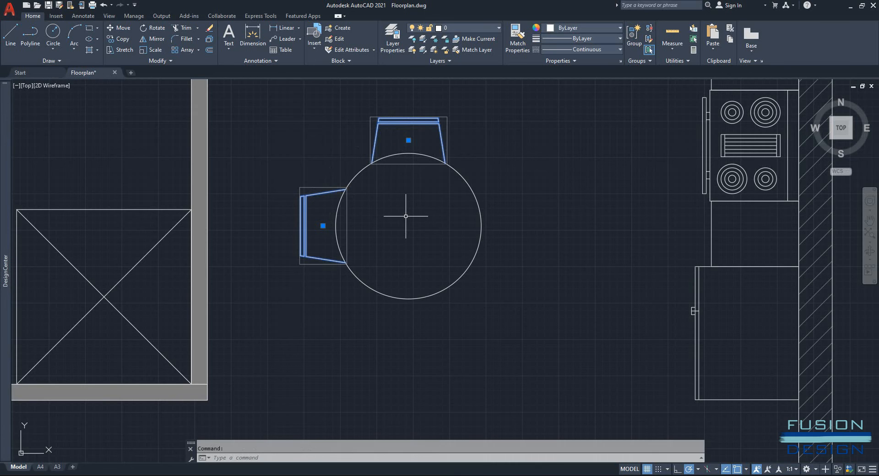
{"action": "type", "text": "RO"}
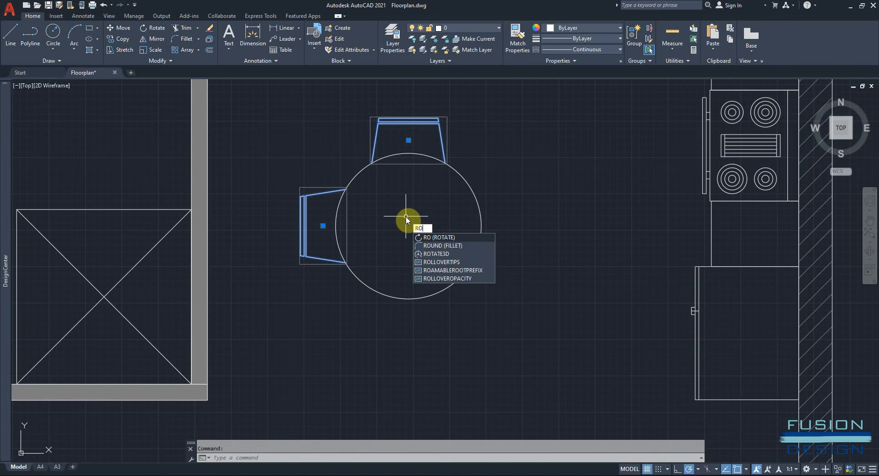
{"action": "key", "text": "Return"}
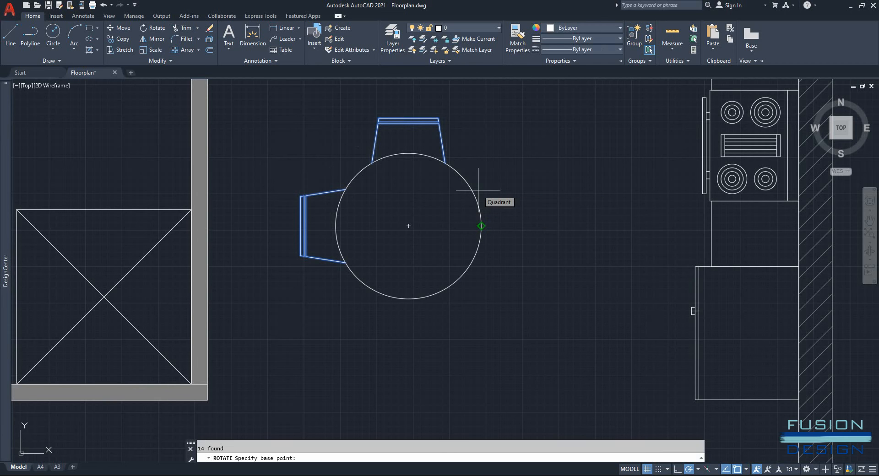
{"action": "left_click", "coordinate": [406, 225]}
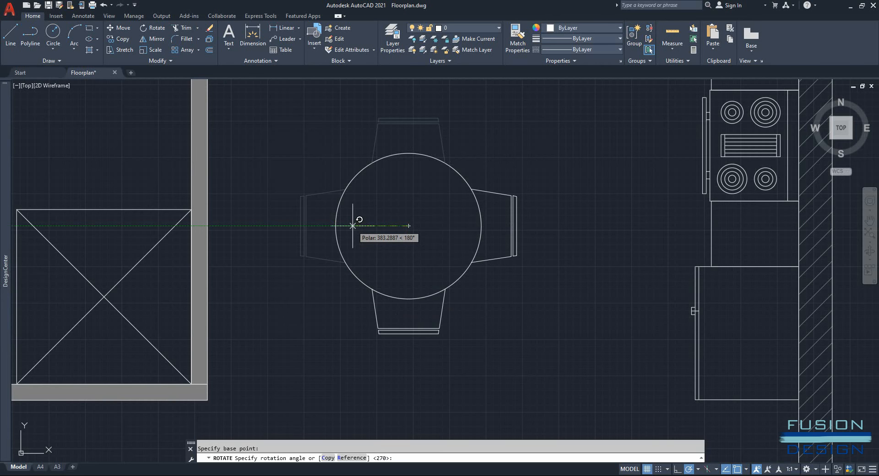
{"action": "type", "text": "c"}
{"action": "key", "text": "Return"}
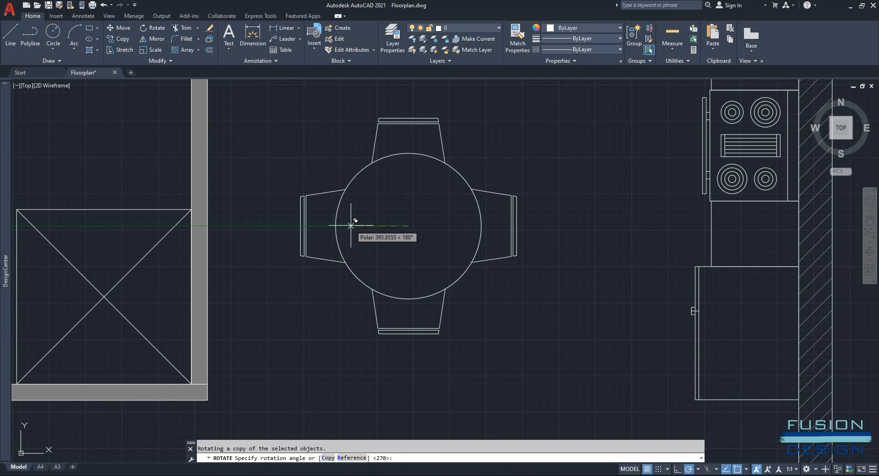
{"action": "left_click", "coordinate": [351, 225]}
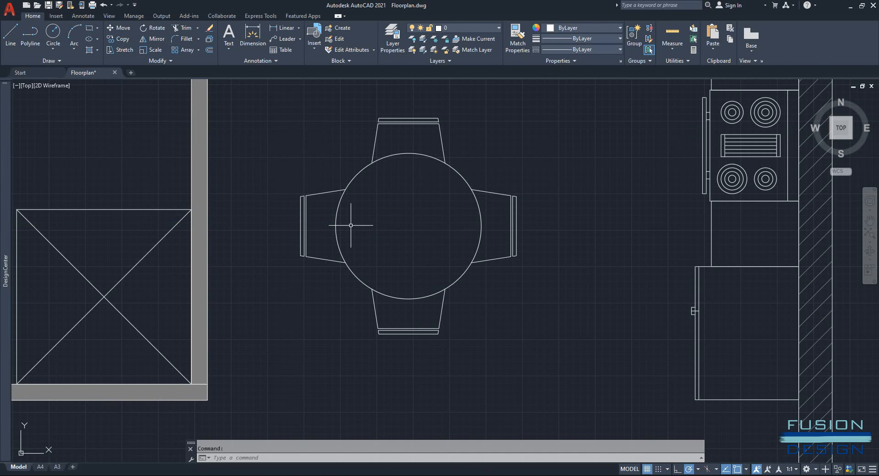
{"action": "scroll", "coordinate": [506, 348], "scroll_direction": "down", "scroll_amount": 2}
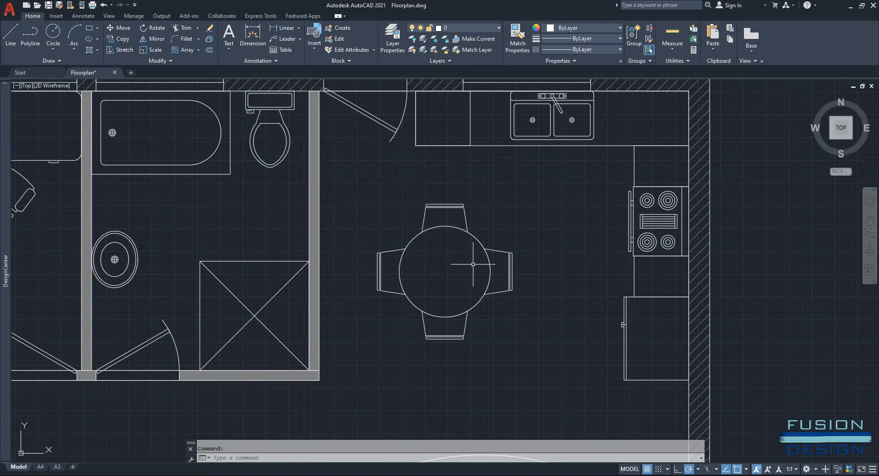
{"action": "scroll", "coordinate": [473, 264], "scroll_direction": "down", "scroll_amount": 4}
{"action": "mouse_move", "coordinate": [473, 264]}
{"action": "middle_mouse_down"}
{"action": "mouse_move", "coordinate": [475, 248]}
{"action": "mouse_move", "coordinate": [594, 203]}
{"action": "mouse_move", "coordinate": [693, 193]}
{"action": "mouse_move", "coordinate": [728, 200]}
{"action": "middle_mouse_up"}
{"action": "scroll", "coordinate": [596, 242], "scroll_direction": "down", "scroll_amount": 2}
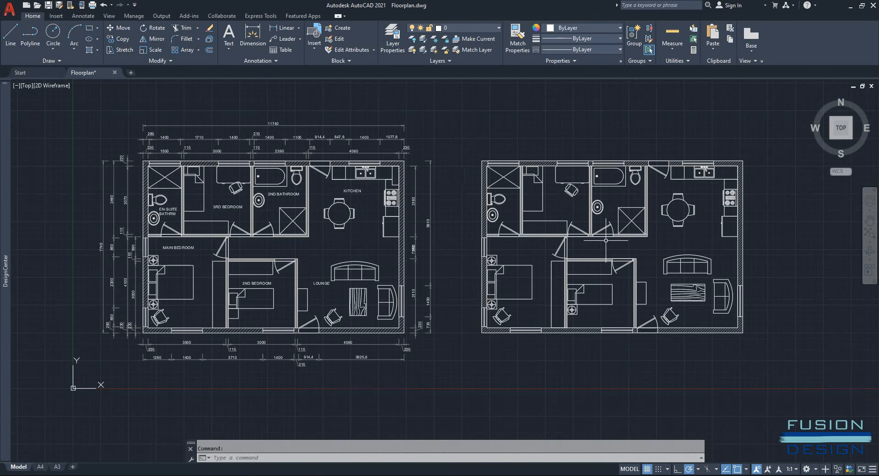